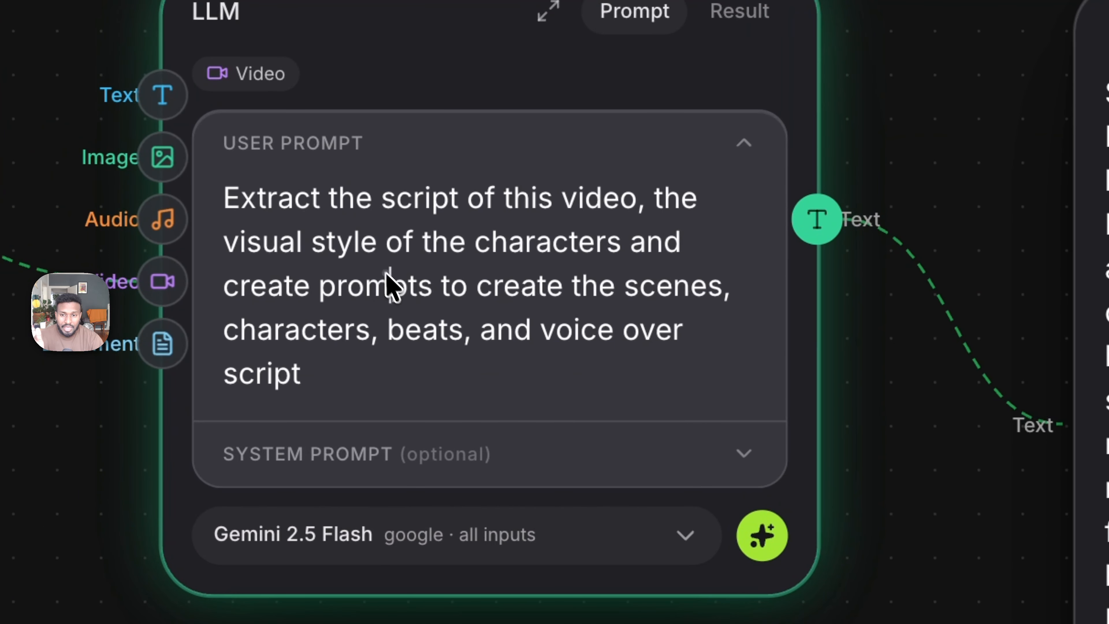
# - Copy the user prompt from the existing LLM node and paste it into the new LLM node's user prompt
pyautogui.tripleClick(441, 368)
pyautogui.press('super+c')
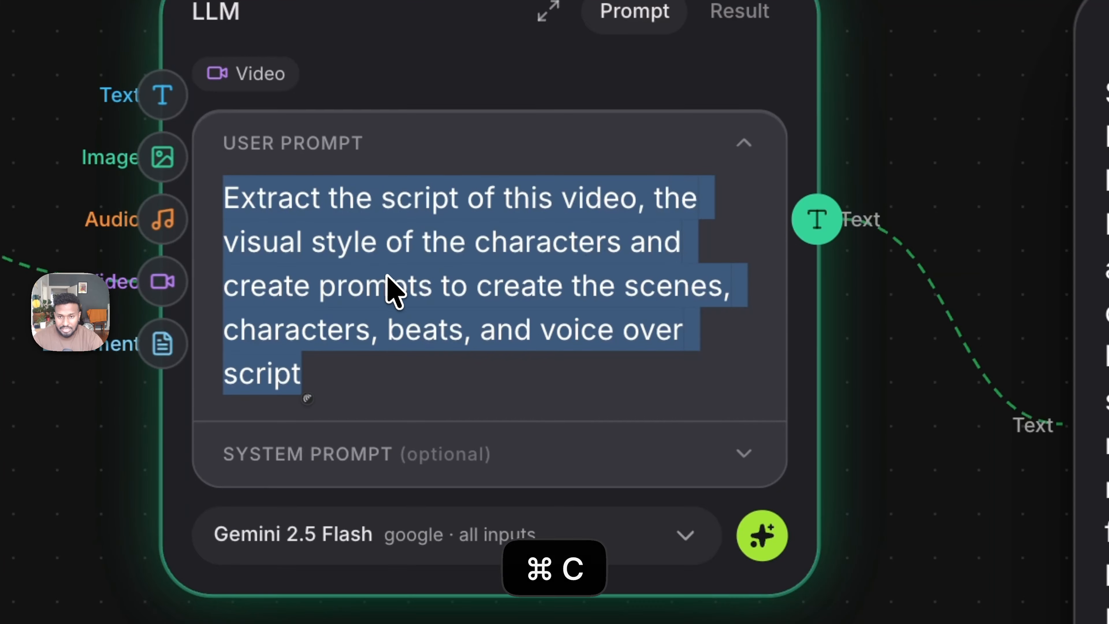
pyautogui.click(891, 20)
pyautogui.scroll(12, 891, 20)
pyautogui.click(344, 440)
pyautogui.press('super+v')
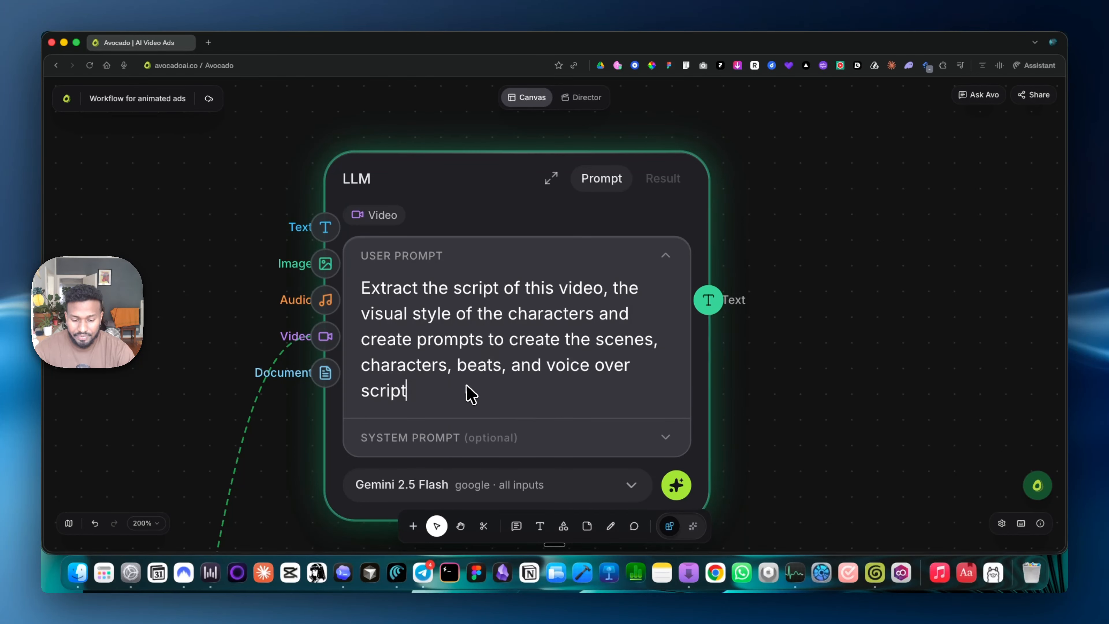
# - Append ". also give me timestamp" to the new LLM node's prompt and run it with Gemini 2.5 Flash
pyautogui.write('. also g')
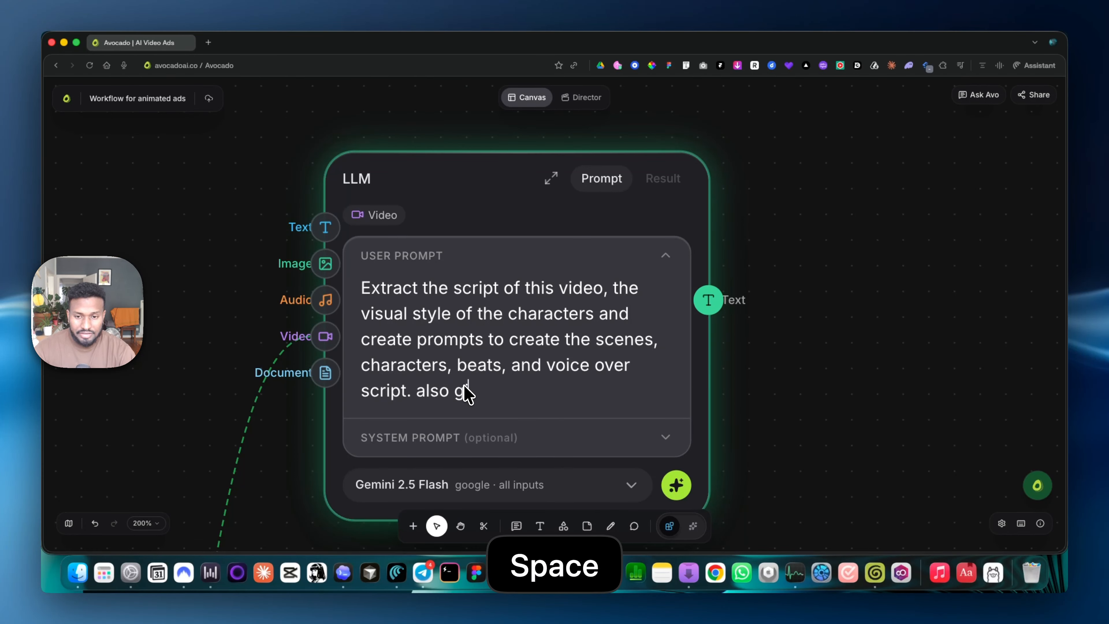
pyautogui.write('ive me timestamps')
pyautogui.click(675, 484)
pyautogui.scroll(-5, 543, 328)
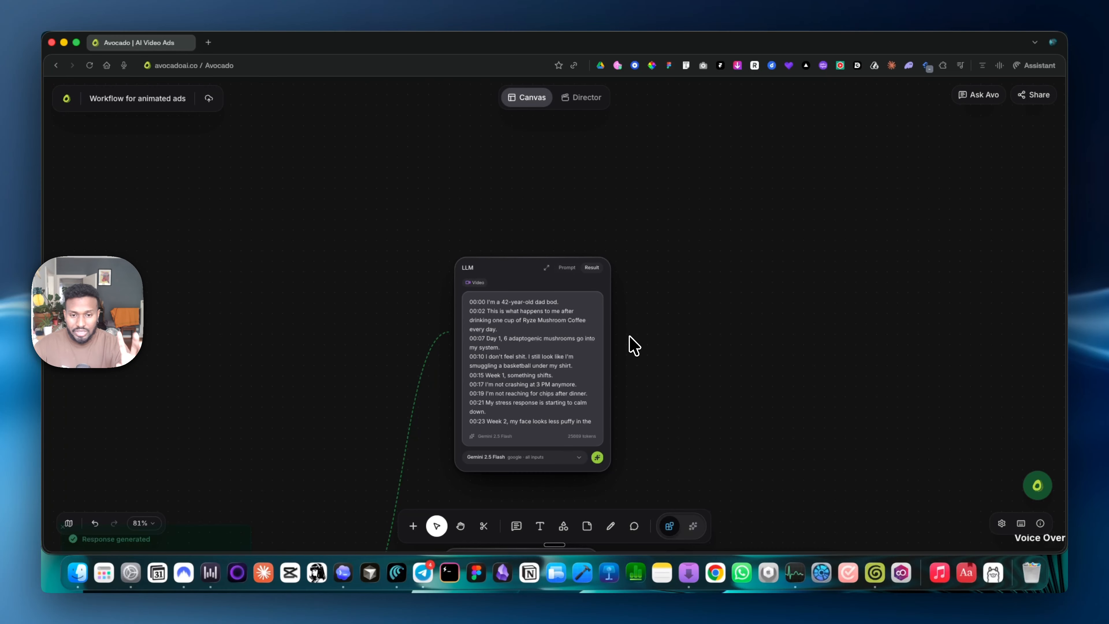
# - Read through the new LLM node's prompt and its result, from the timestamped script down to the visual style section
pyautogui.moveTo(559, 334)
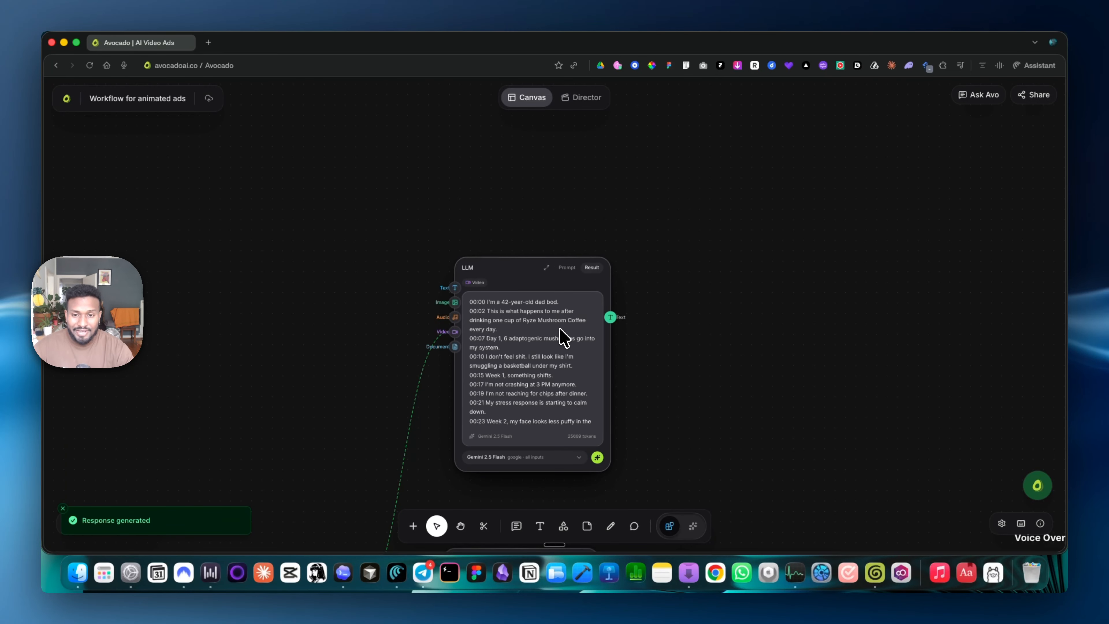
pyautogui.scroll(-4, 573, 411)
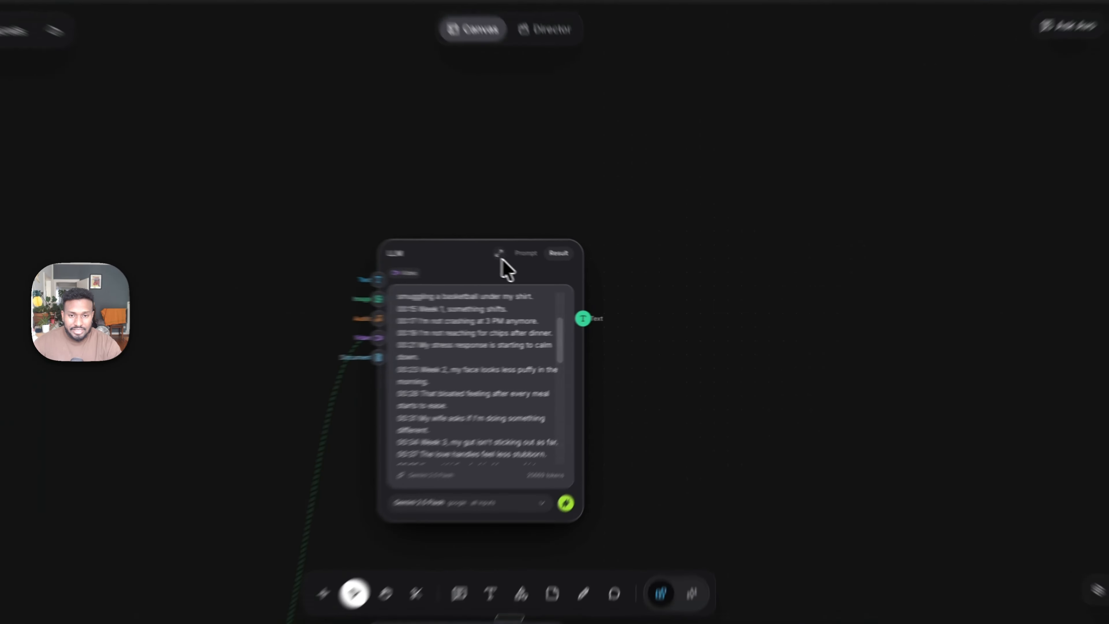
pyautogui.click(500, 255)
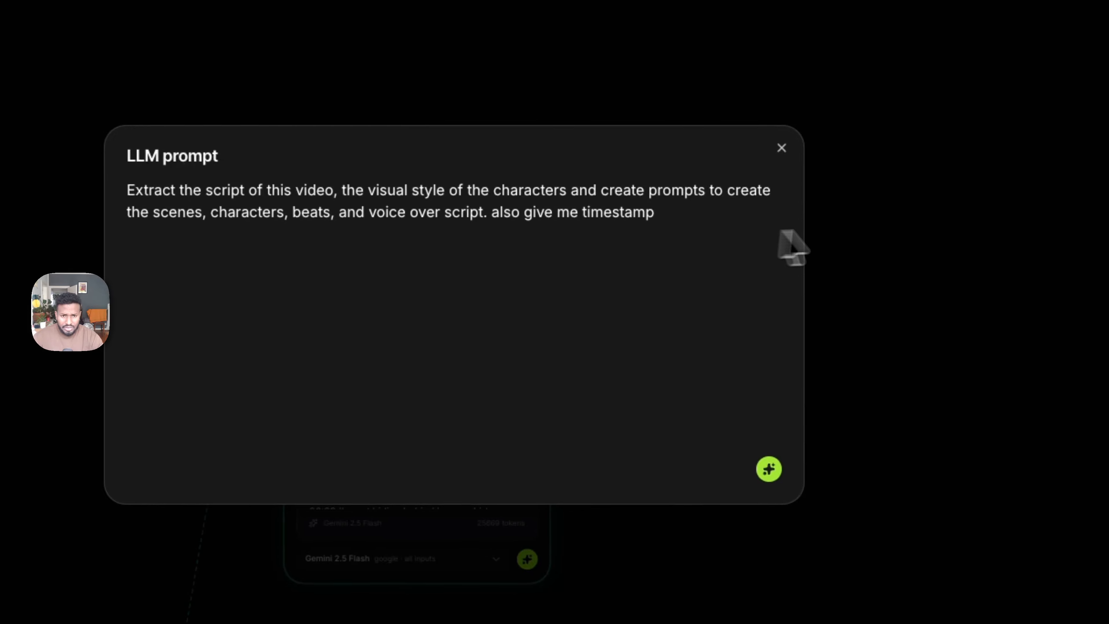
pyautogui.click(831, 225)
pyautogui.click(469, 234)
pyautogui.click(513, 235)
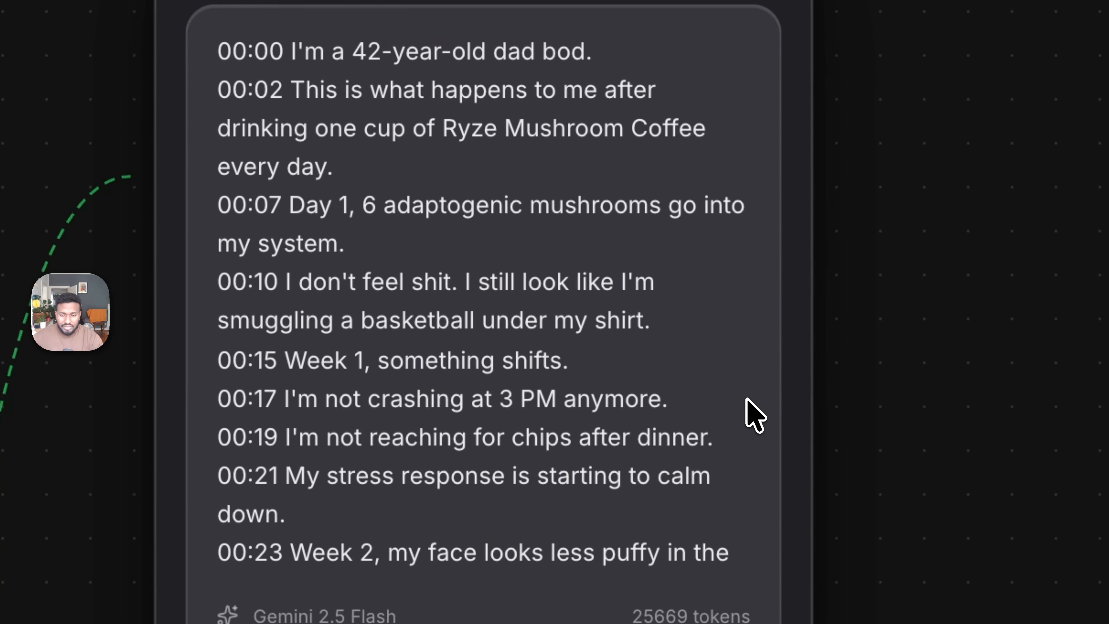
pyautogui.scroll(-20, 746, 399)
pyautogui.scroll(-6, 752, 310)
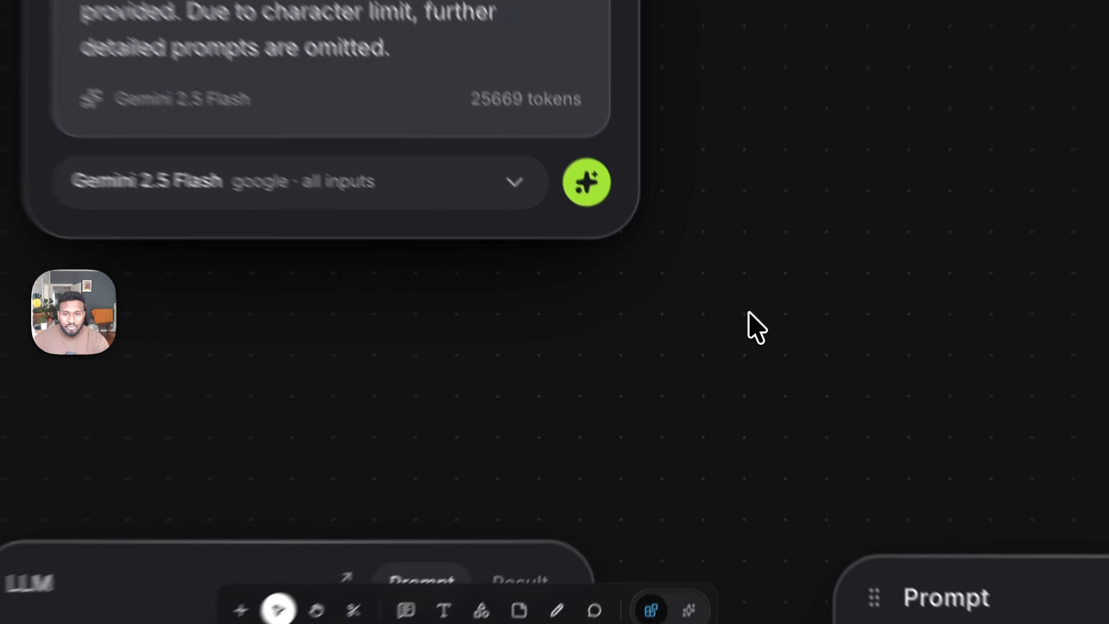
pyautogui.scroll(-7, 748, 311)
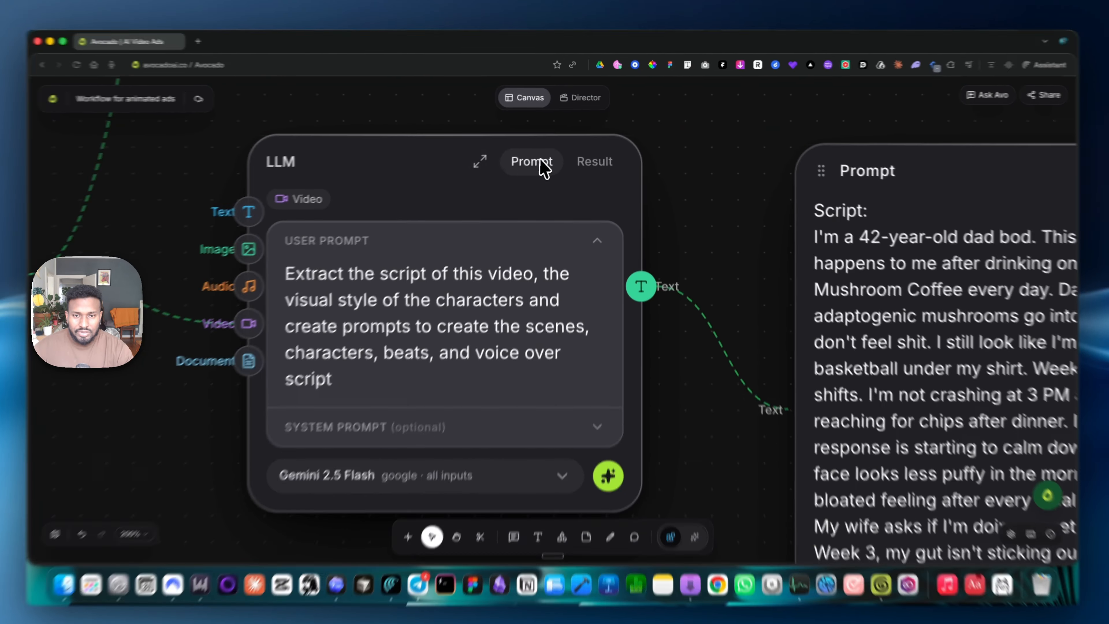
# - View the original LLM node's result in full size for comparison and close it again
pyautogui.click(587, 161)
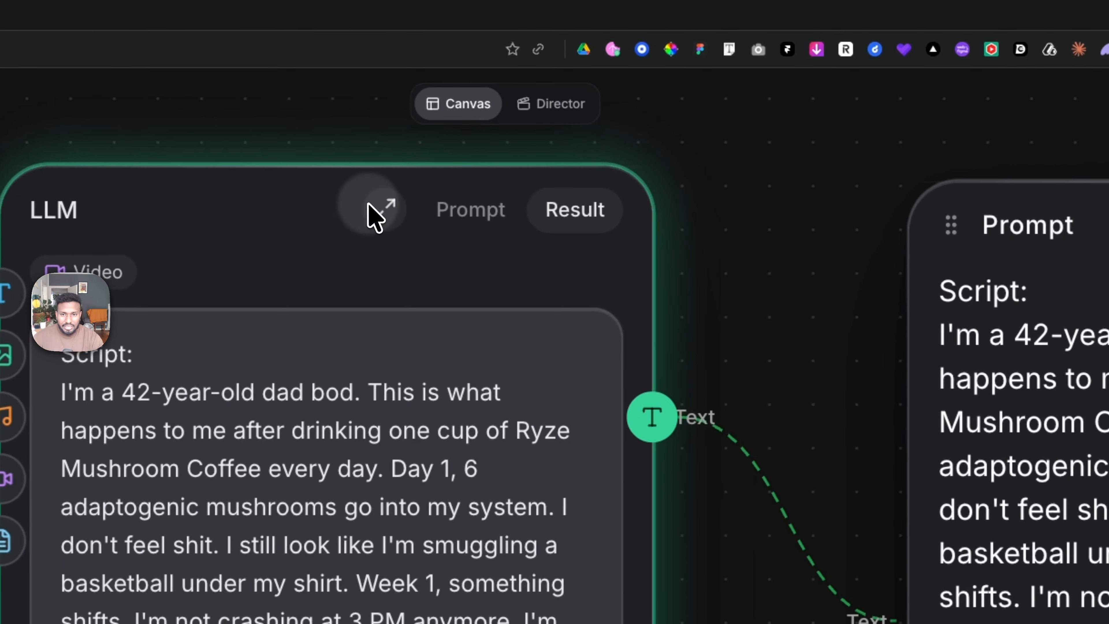
pyautogui.click(479, 161)
pyautogui.click(833, 307)
# - Connect a new Prompt node to the text output of the new LLM node
pyautogui.scroll(-10, 183, 406)
pyautogui.moveTo(324, 308); pyautogui.dragTo(505, 315)
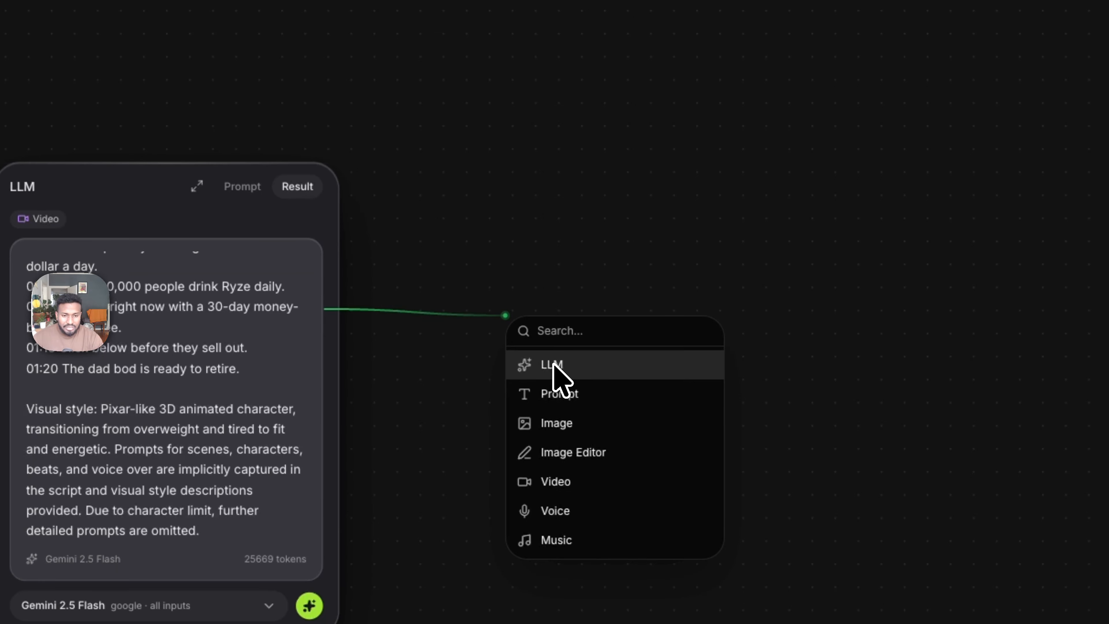
pyautogui.click(561, 395)
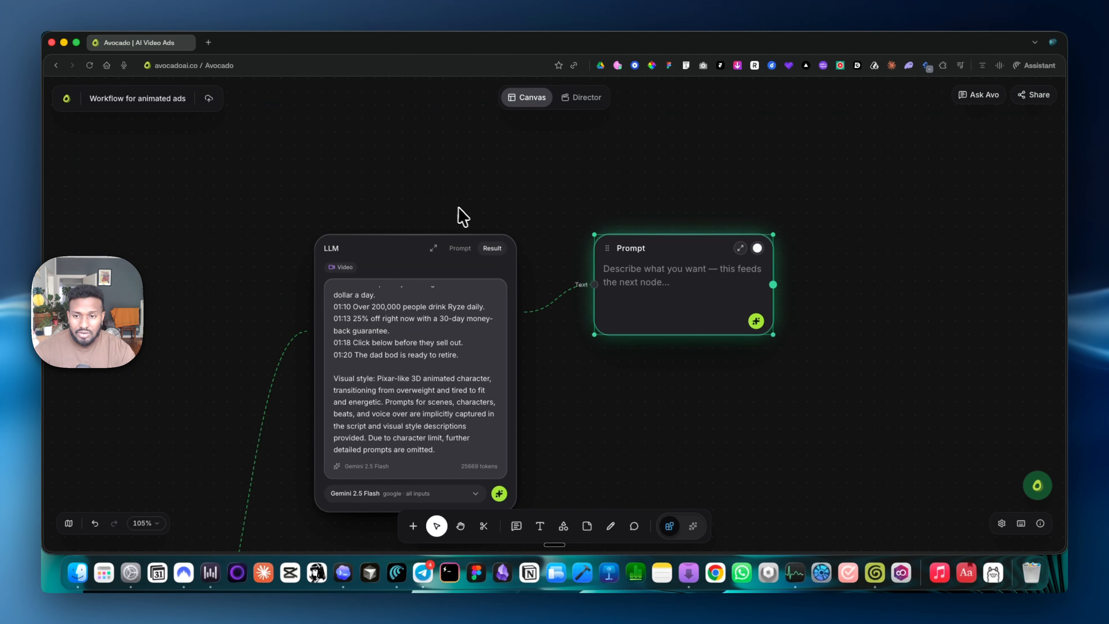
# - Extend the new LLM node's prompt with "separate from the other items i asked you to extract" and run it again
pyautogui.scroll(-5, 462, 215)
pyautogui.click(466, 166)
pyautogui.click(470, 275)
pyautogui.write('also give me timestamp separate from the other items i asked you to extract')
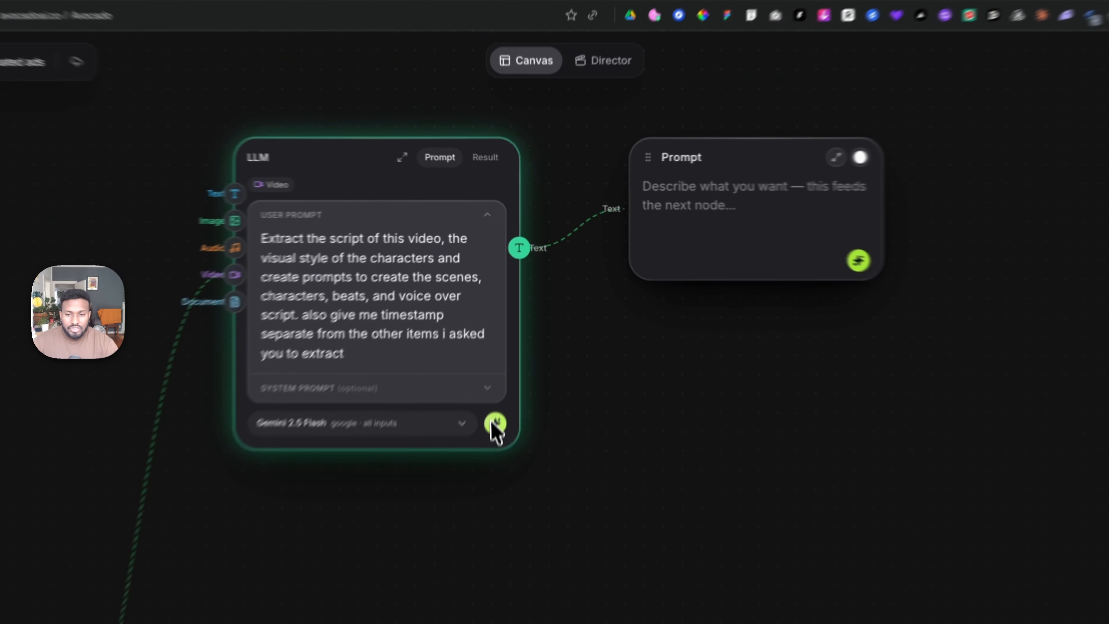
pyautogui.click(495, 422)
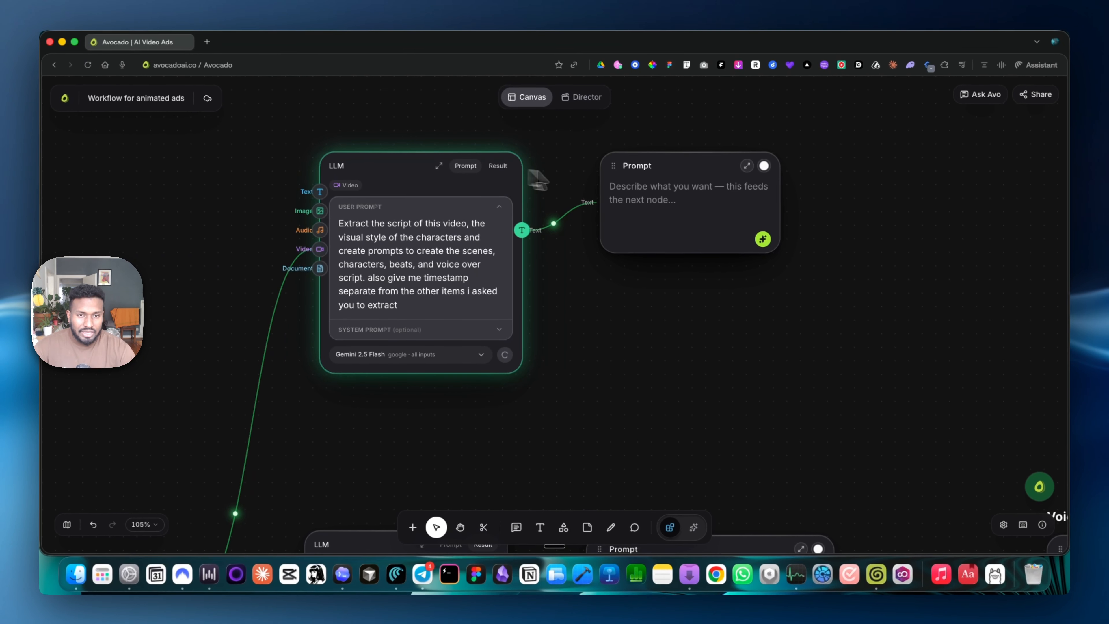
# - Examine the script in the original workflow's Prompt node and expand it to full size
pyautogui.hscroll(2, 803, 248)
pyautogui.scroll(1, 803, 247)
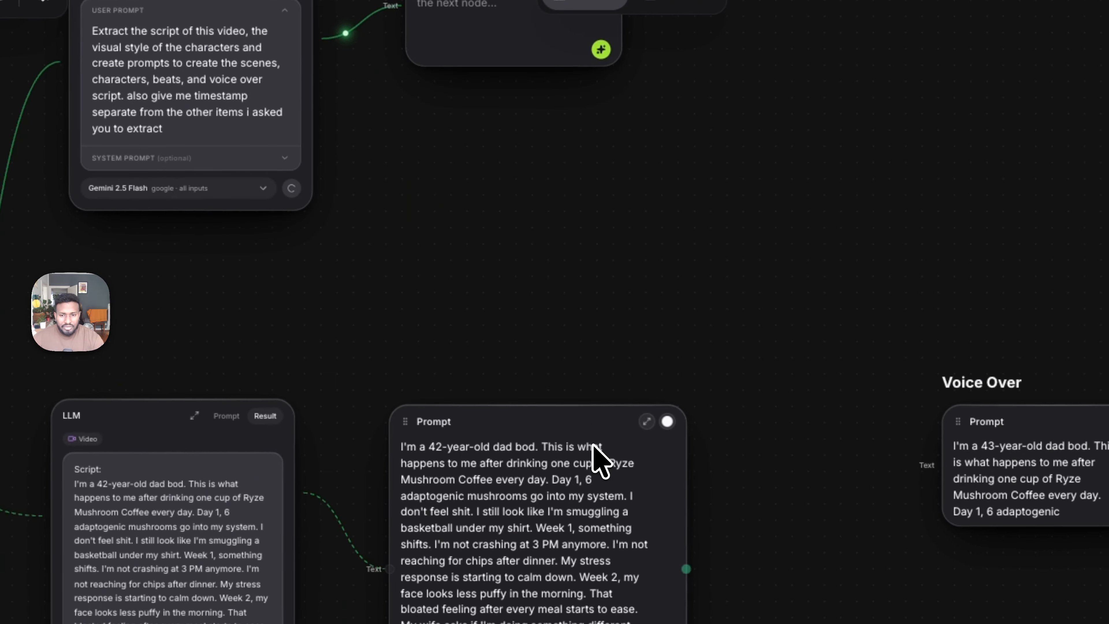
pyautogui.scroll(-3, 551, 440)
pyautogui.scroll(-3, 742, 463)
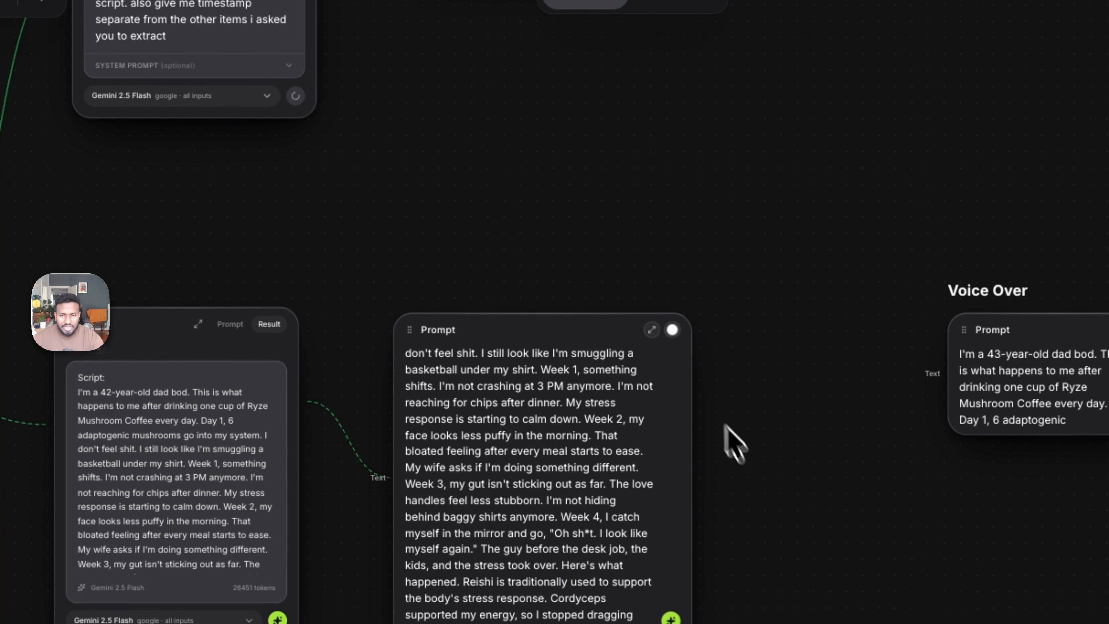
pyautogui.click(652, 330)
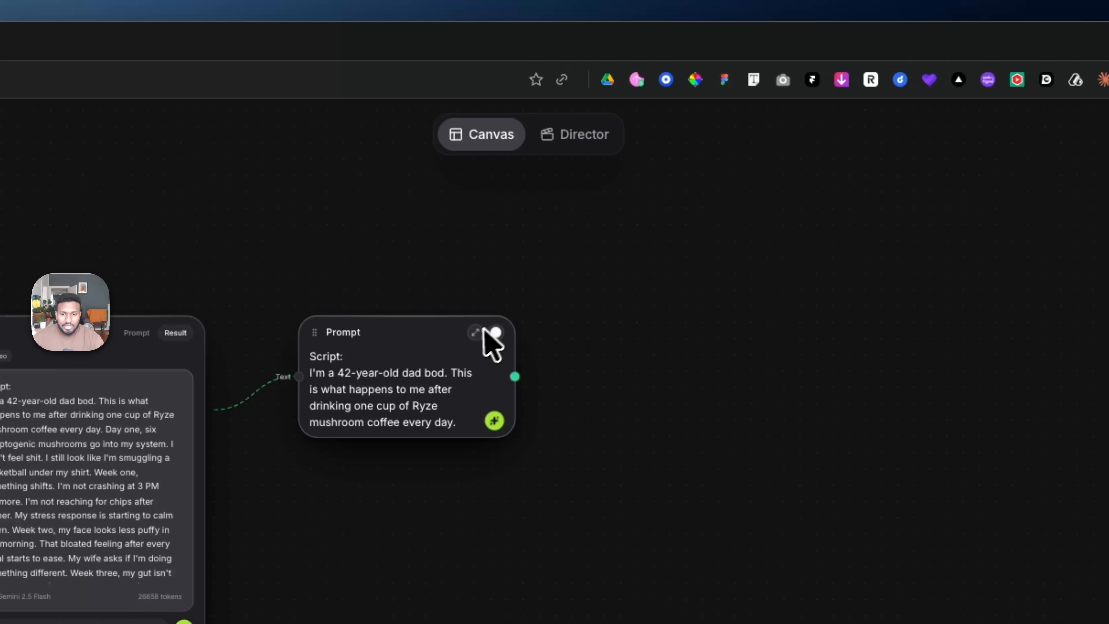
# - Open the newly generated Prompt node in full size, read its script, visual style and scene prompts, and close it
pyautogui.click(476, 333)
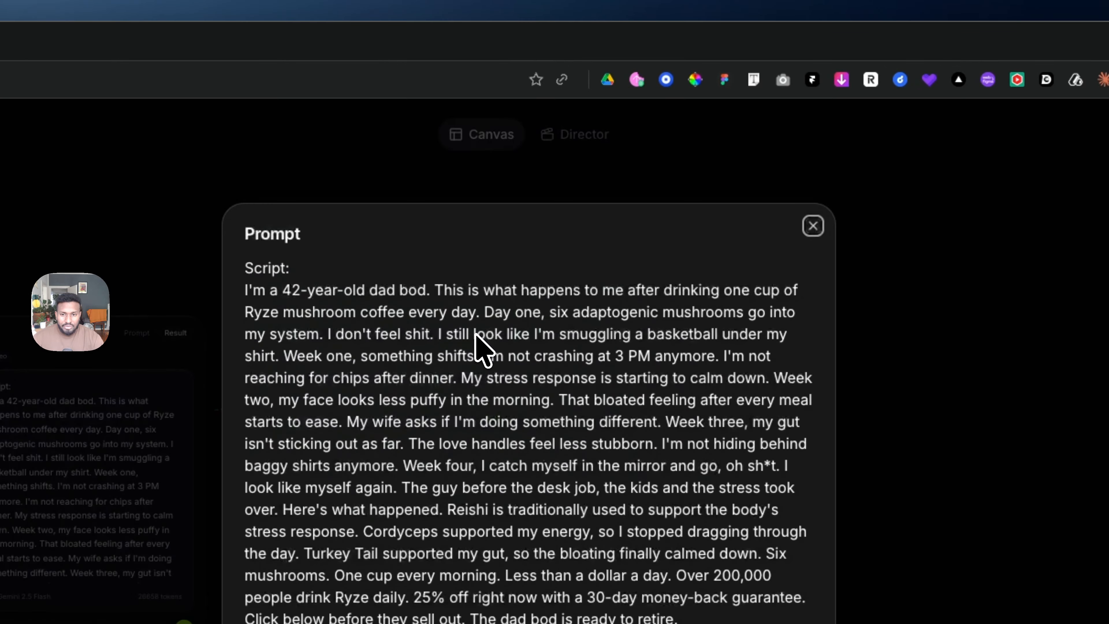
pyautogui.scroll(-2, 533, 361)
pyautogui.scroll(-10, 536, 375)
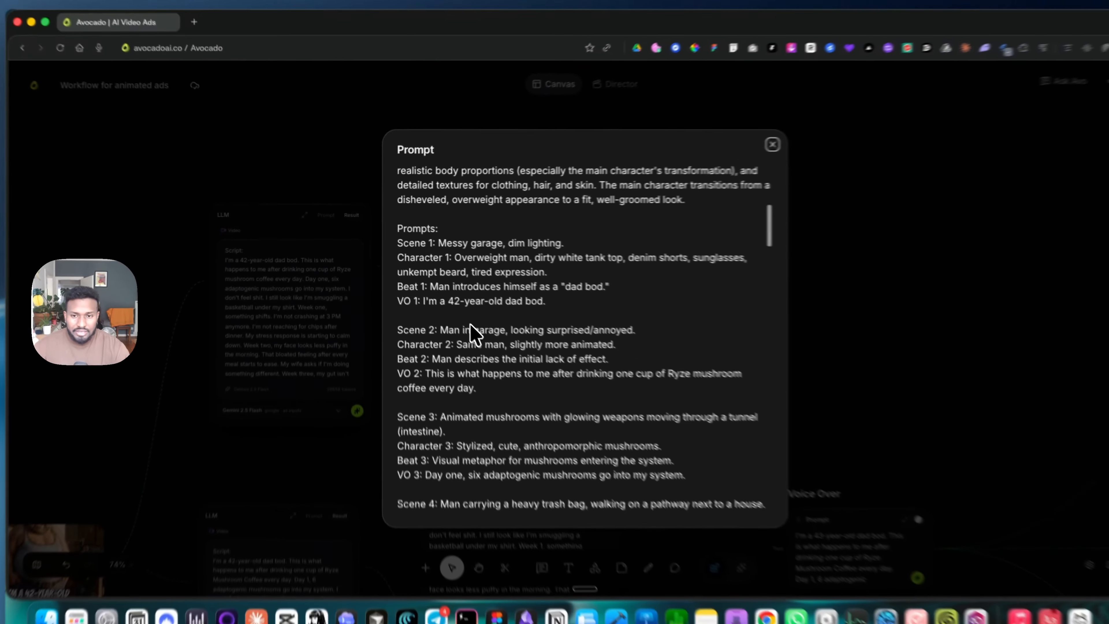
pyautogui.scroll(-8, 437, 340)
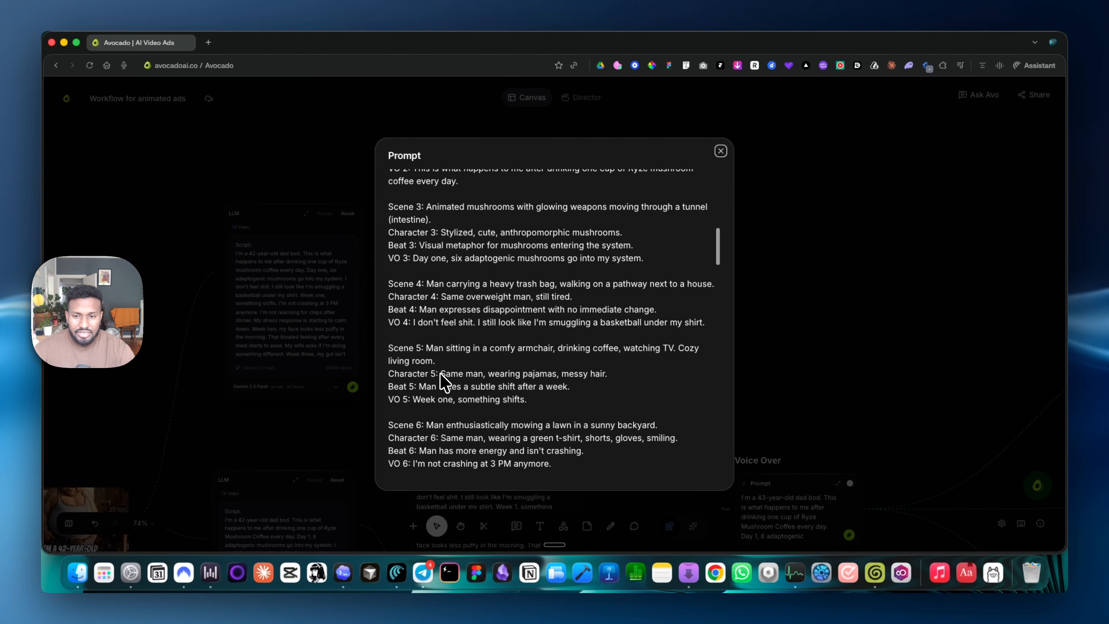
pyautogui.scroll(-5, 445, 383)
pyautogui.click(720, 151)
# - Reopen the generated Prompt node's full text and copy its script paragraph, picking out the brand name Ryze
pyautogui.scroll(5, 437, 332)
pyautogui.click(446, 311)
pyautogui.doubleClick(450, 368)
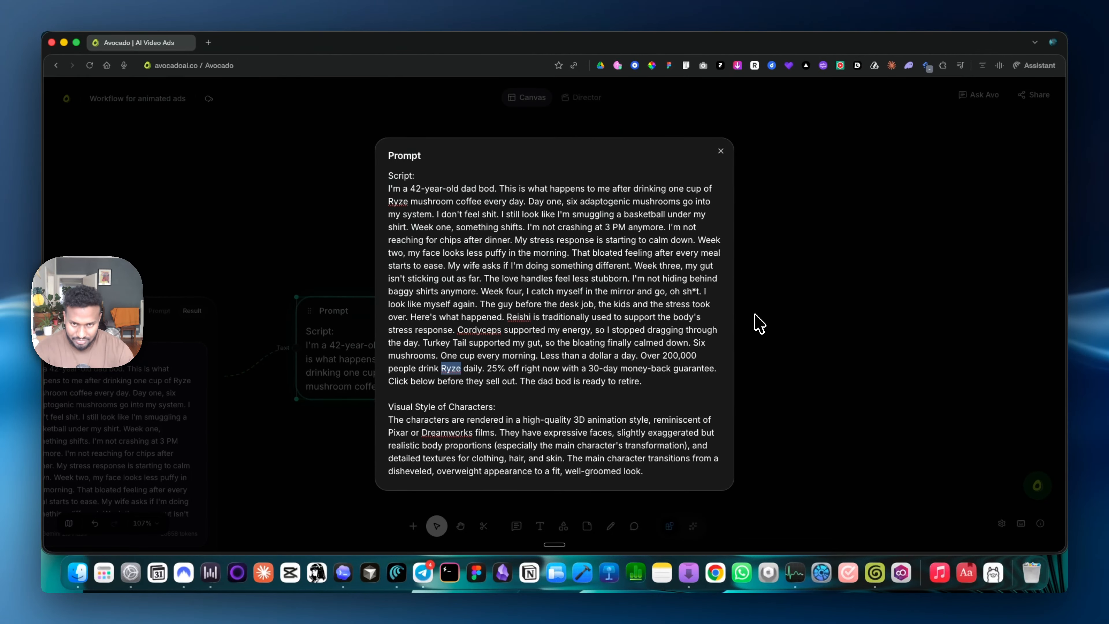
pyautogui.click(754, 314)
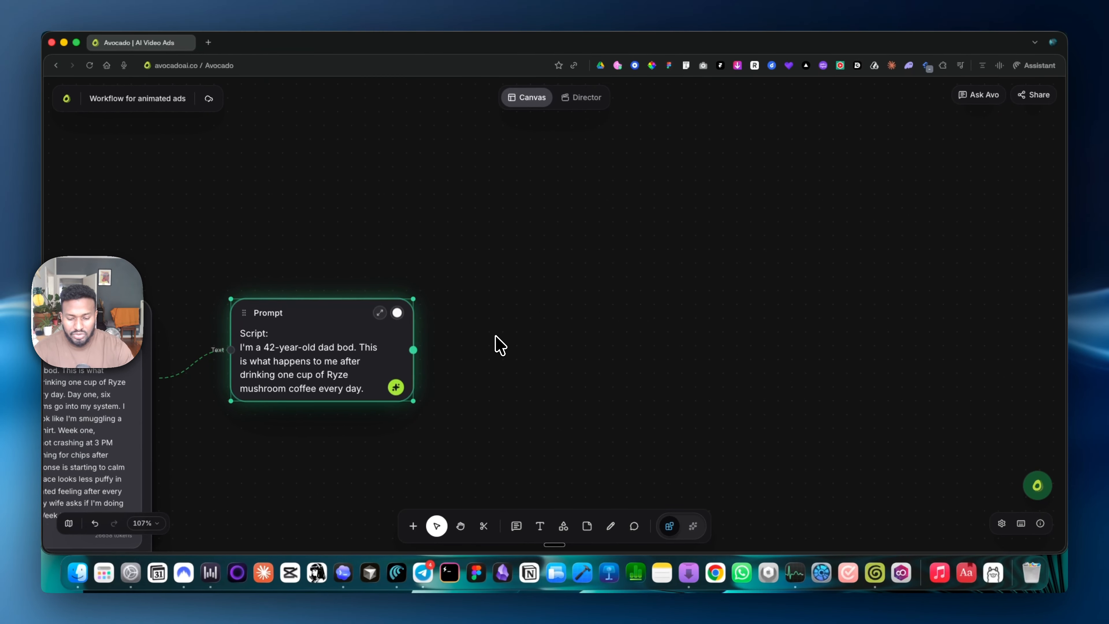
# - Add a separate Prompt node beside the generated one and paste the copied script into it
pyautogui.press('n')
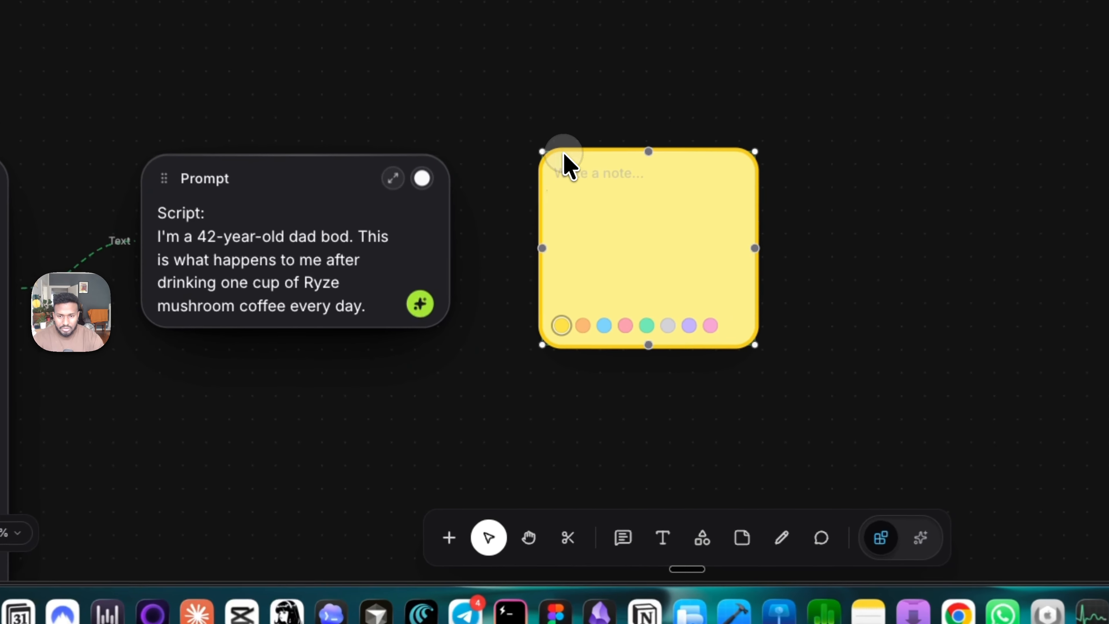
pyautogui.press('BackSpace')
pyautogui.click(450, 537)
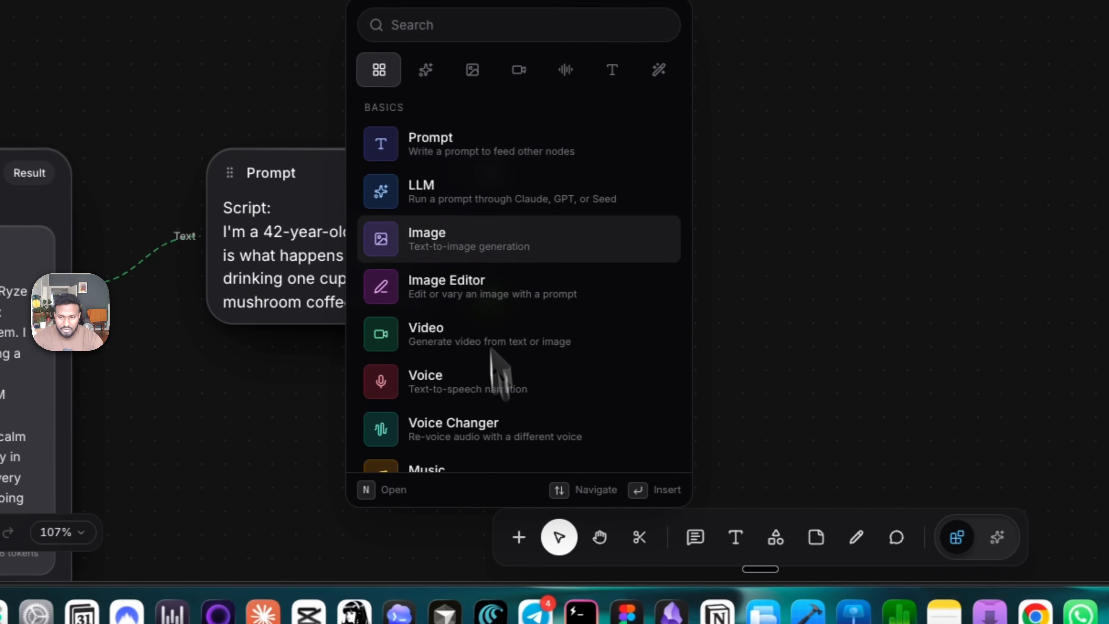
pyautogui.click(404, 147)
pyautogui.click(626, 304)
pyautogui.press('super+v')
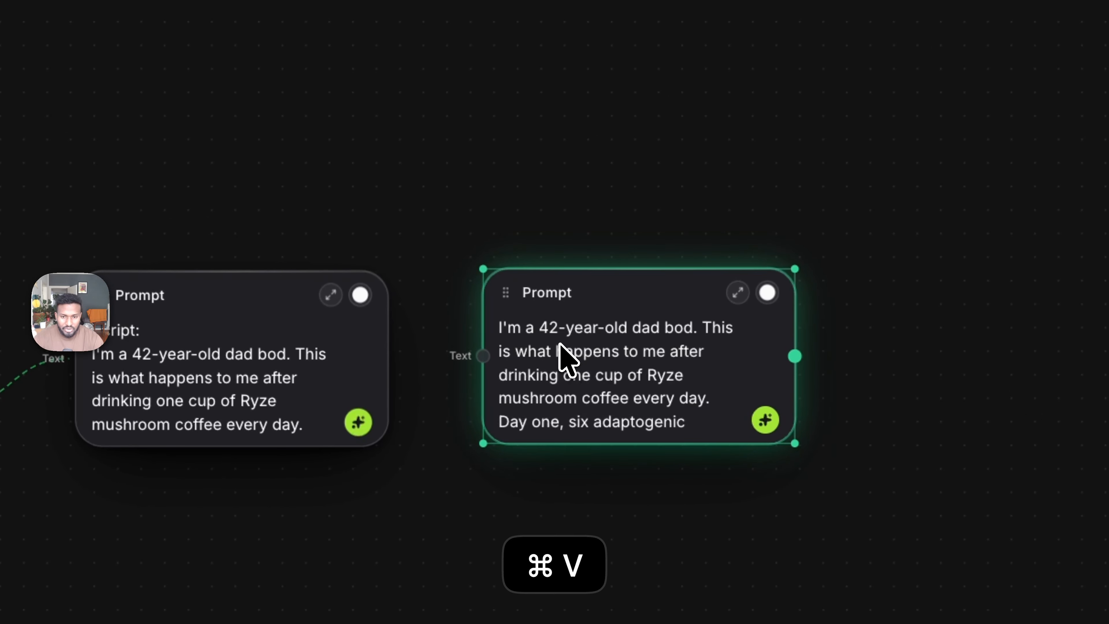
pyautogui.scroll(-2, 569, 355)
pyautogui.scroll(2, 569, 354)
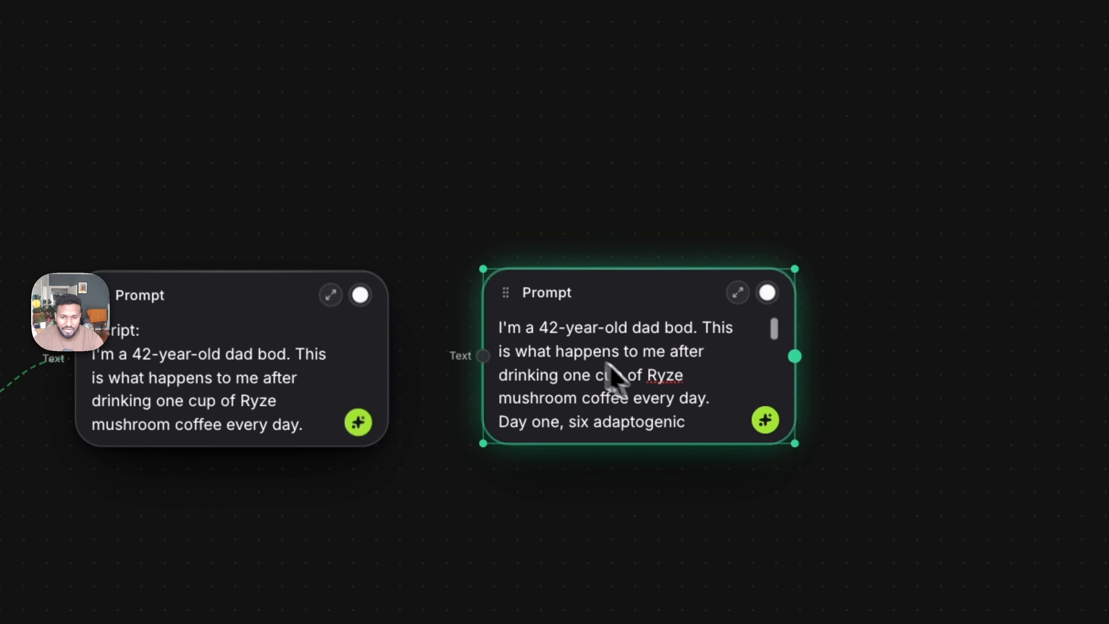
# - Replace both occurrences of the brand name Ryze with "Wooden" in the pasted script, searching for "ryze" to find the remaining one
pyautogui.doubleClick(651, 378)
pyautogui.write('Wooden')
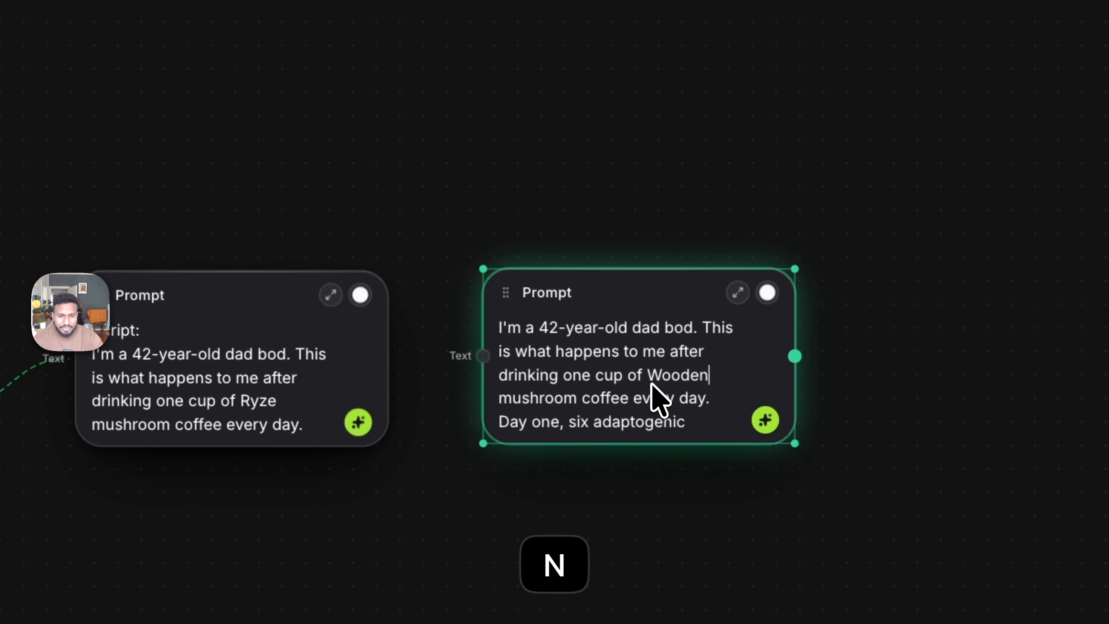
pyautogui.click(737, 292)
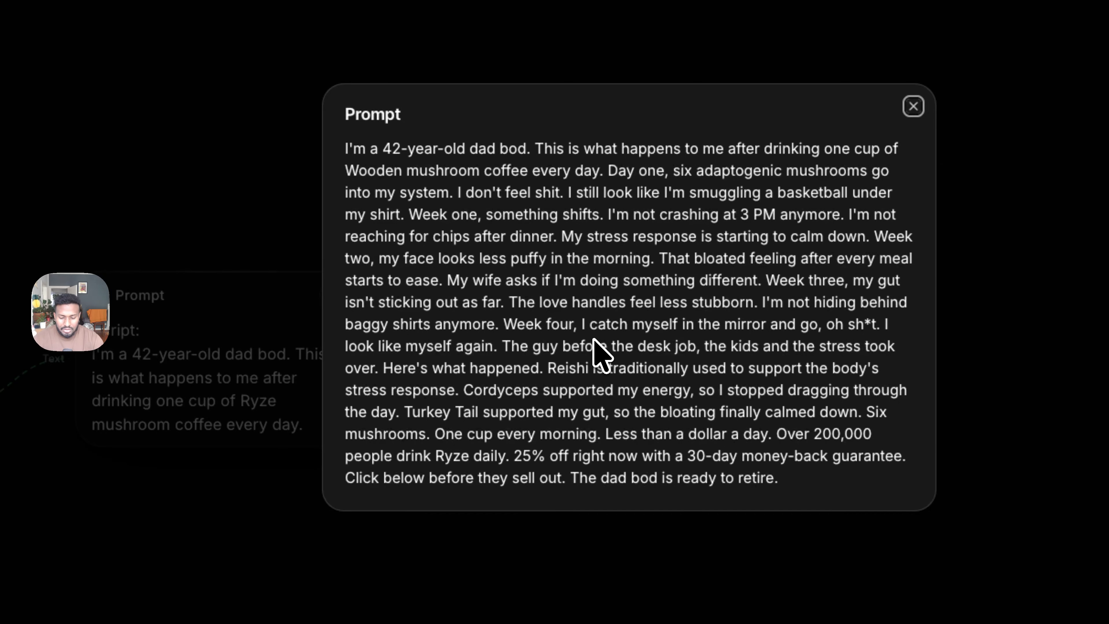
pyautogui.press('super+f')
pyautogui.write('ryze')
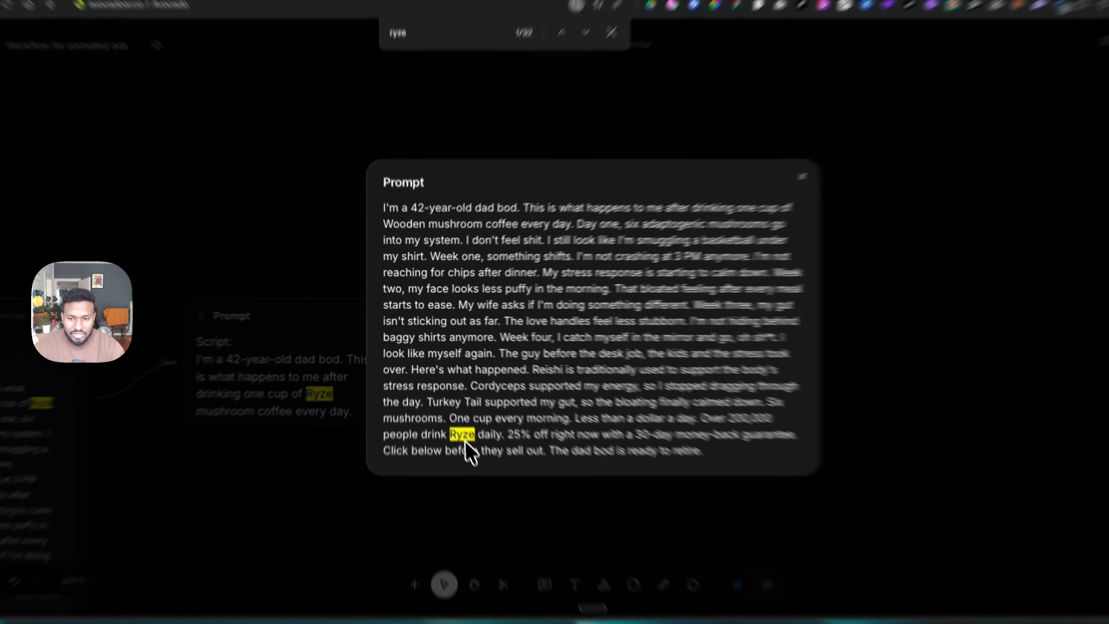
pyautogui.doubleClick(450, 407)
pyautogui.write('Wooden')
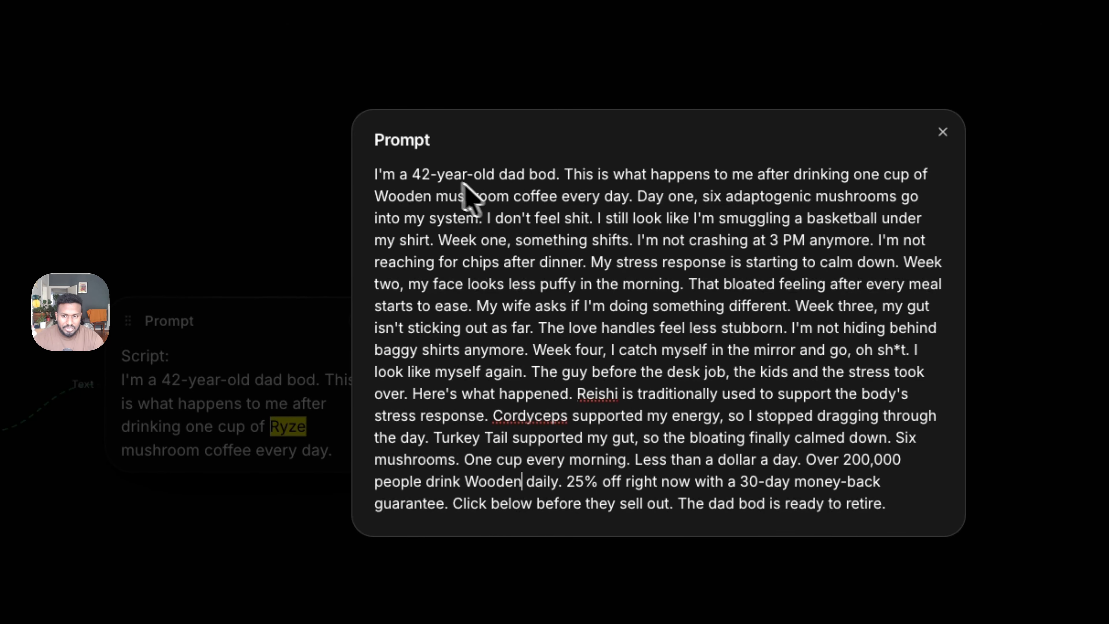
# - Change the age in the script's opening sentence to 43 and close the expanded prompt
pyautogui.click(429, 174)
pyautogui.press('BackSpace')
pyautogui.write('3')
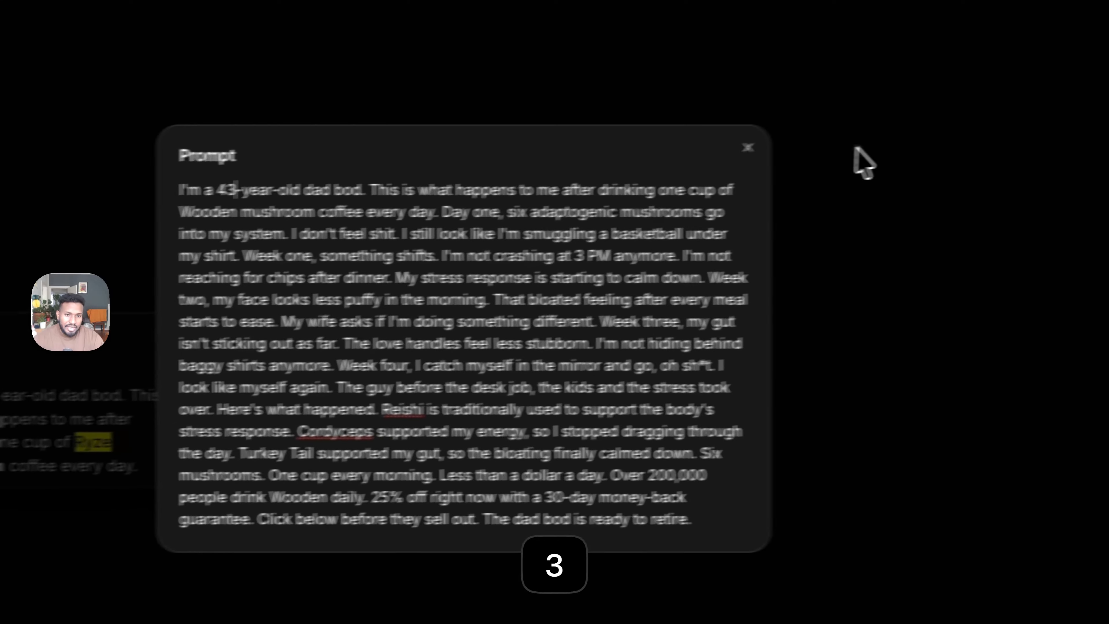
pyautogui.click(1054, 147)
# - Enlarge the edited script's Prompt node and connect a voice Audio Generation node to its output
pyautogui.moveTo(483, 269); pyautogui.dragTo(544, 193)
pyautogui.click(616, 366)
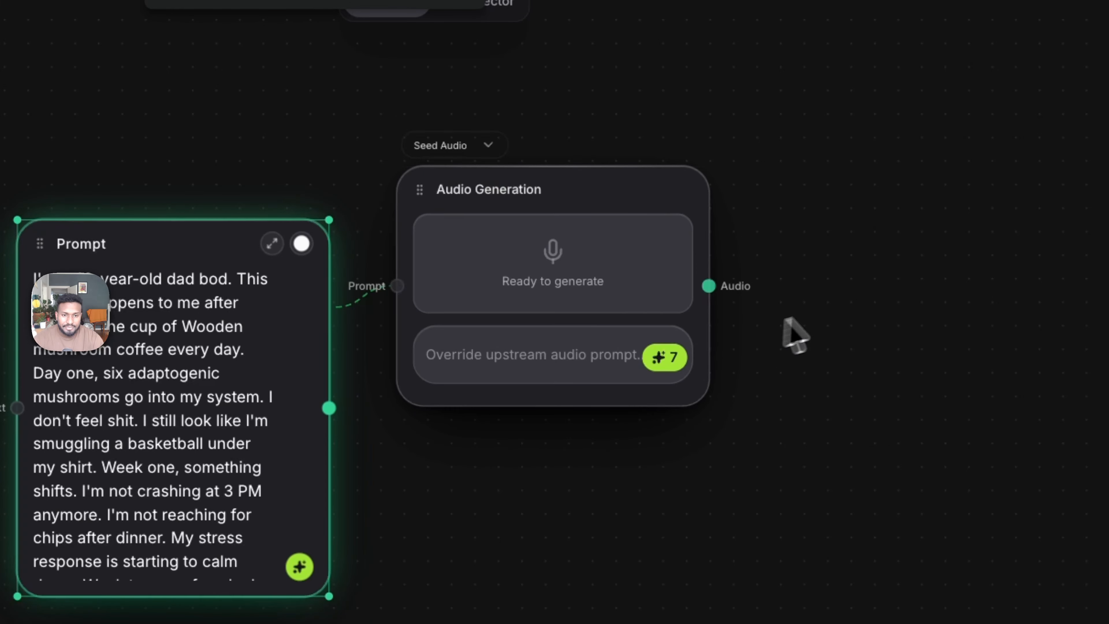
pyautogui.moveTo(490, 280); pyautogui.dragTo(519, 325)
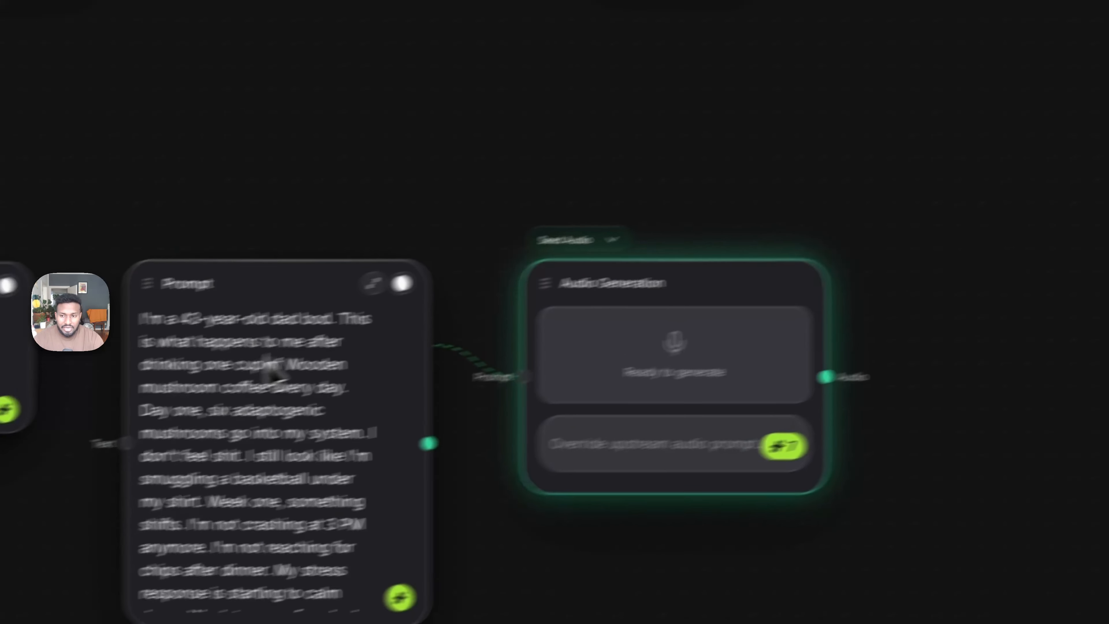
# - Insert an empty line above the script text in the Prompt node feeding the audio generation
pyautogui.click(34, 411)
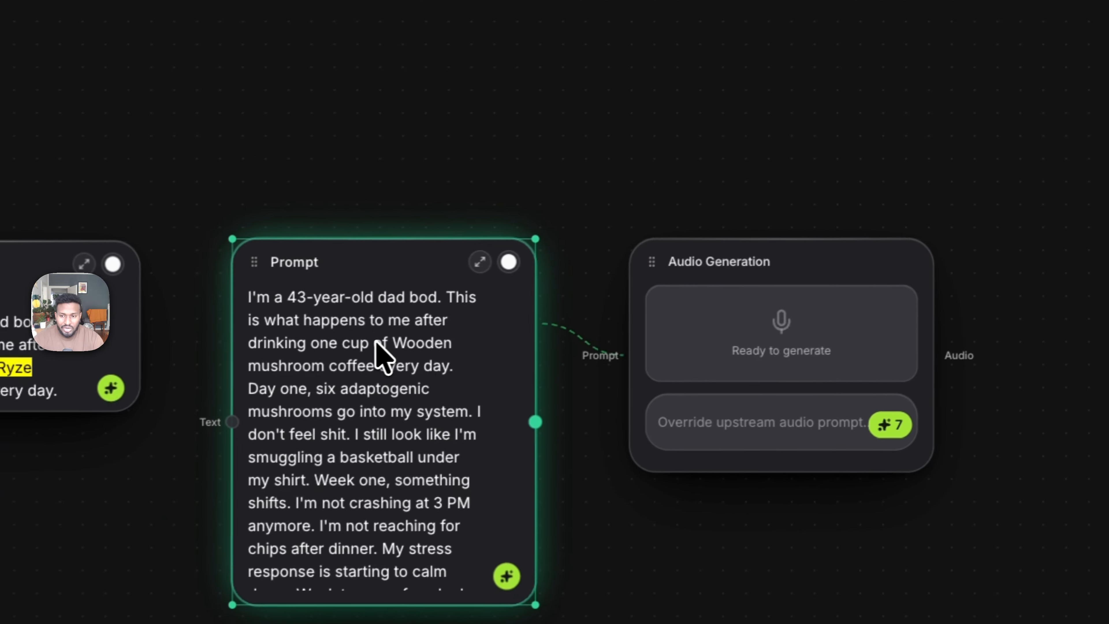
pyautogui.press('super+a')
pyautogui.press('Left')
pyautogui.hotkey('shift', 'Return')
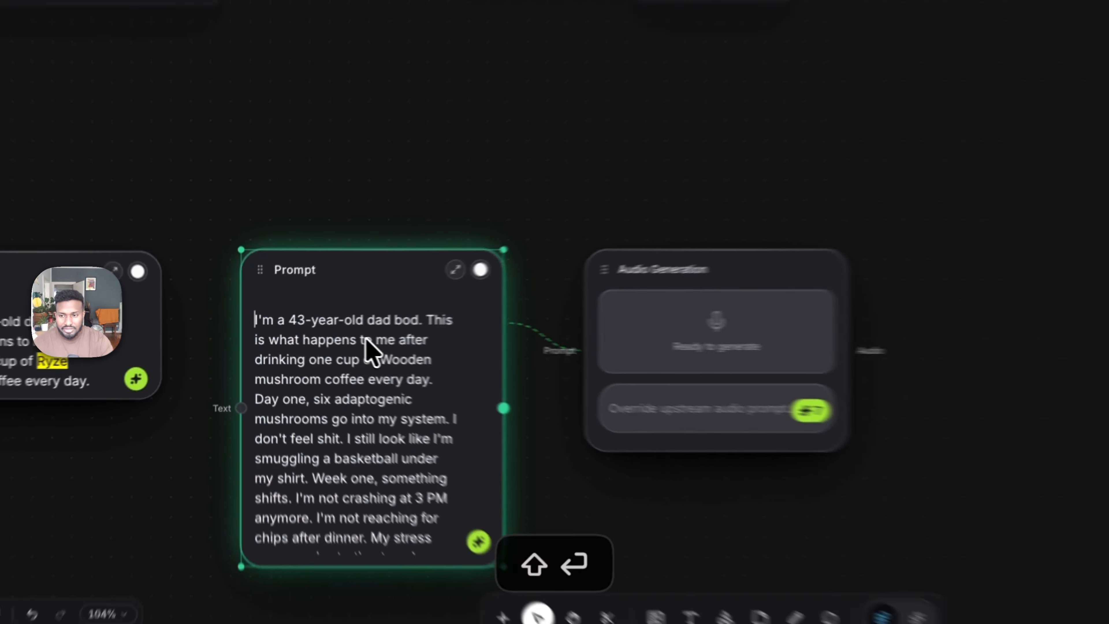
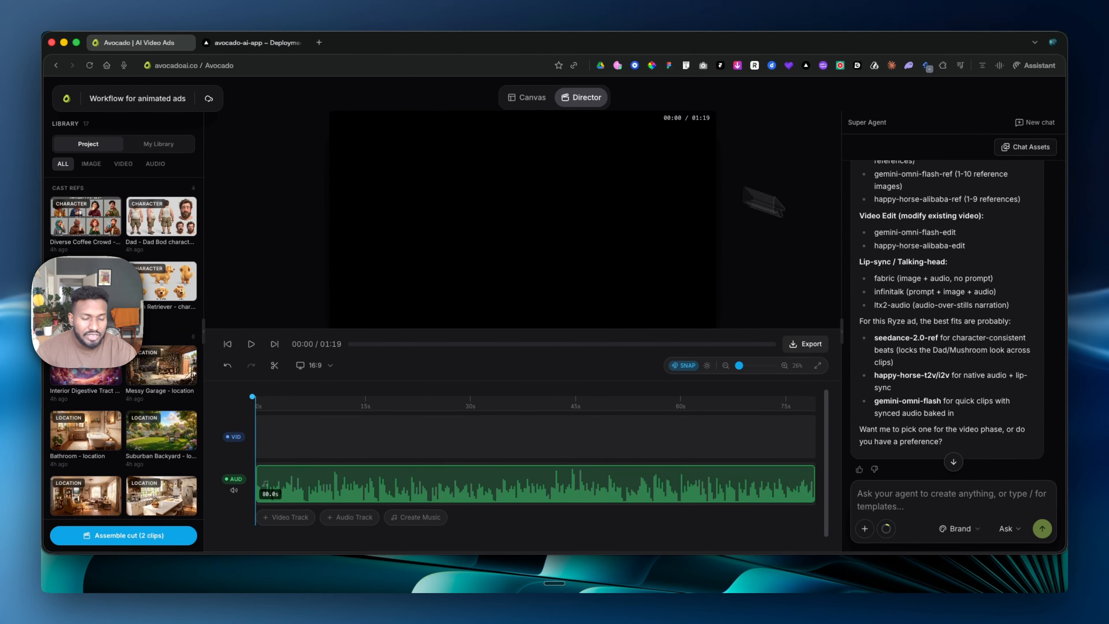
# - Look back through the Super Agent conversation, including the generated beat frames, their prompts and the available video models
pyautogui.scroll(15, 1004, 285)
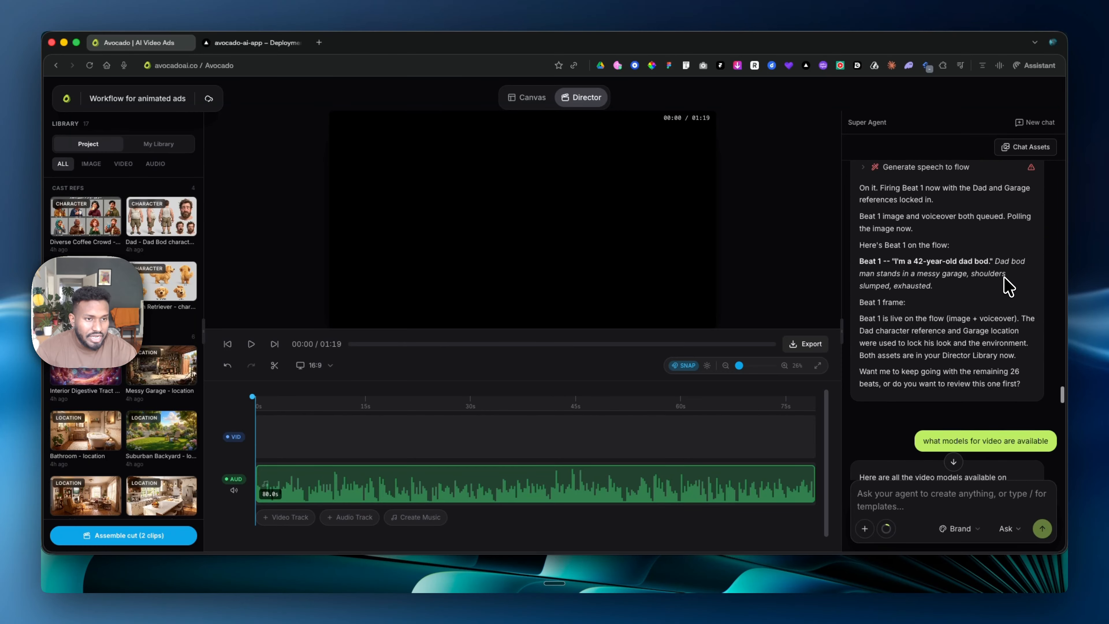
pyautogui.scroll(-5, 1008, 286)
pyautogui.scroll(5, 1008, 287)
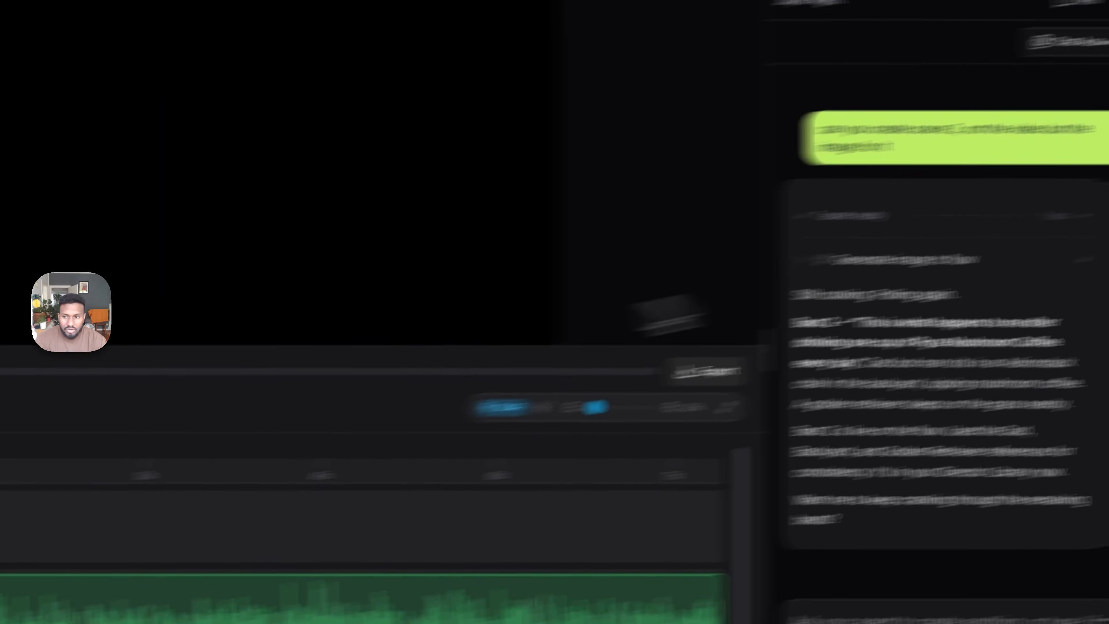
pyautogui.scroll(15, 1048, 280)
pyautogui.scroll(-6, 143, 402)
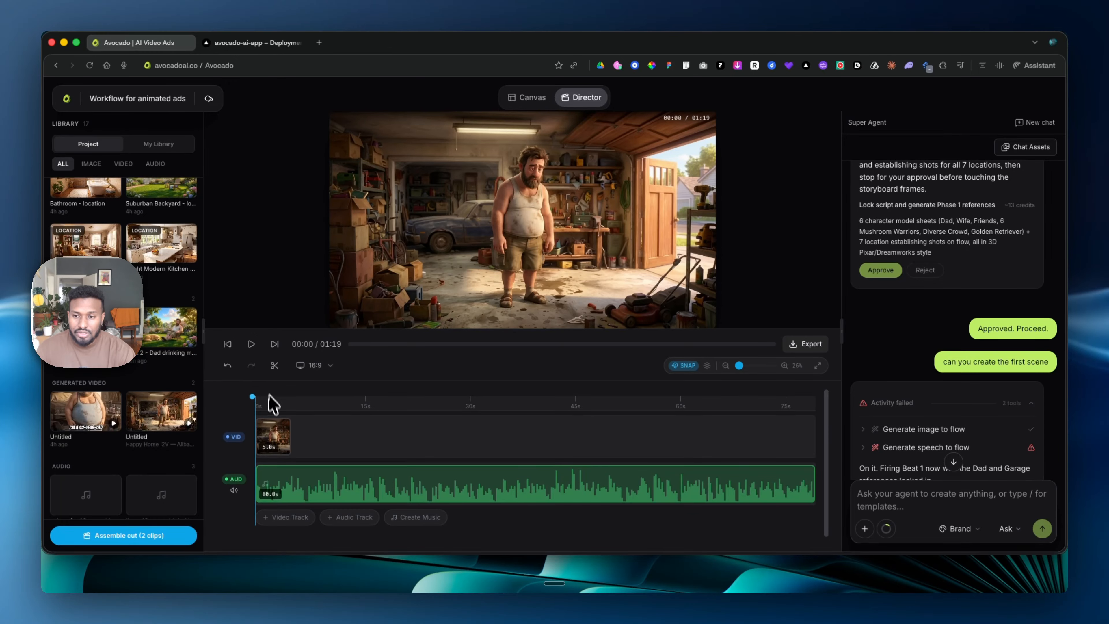
# - Play back the Beat 1 clip with the voice over and place the Beat 2 backyard image directly after it on the video track
pyautogui.click(251, 343)
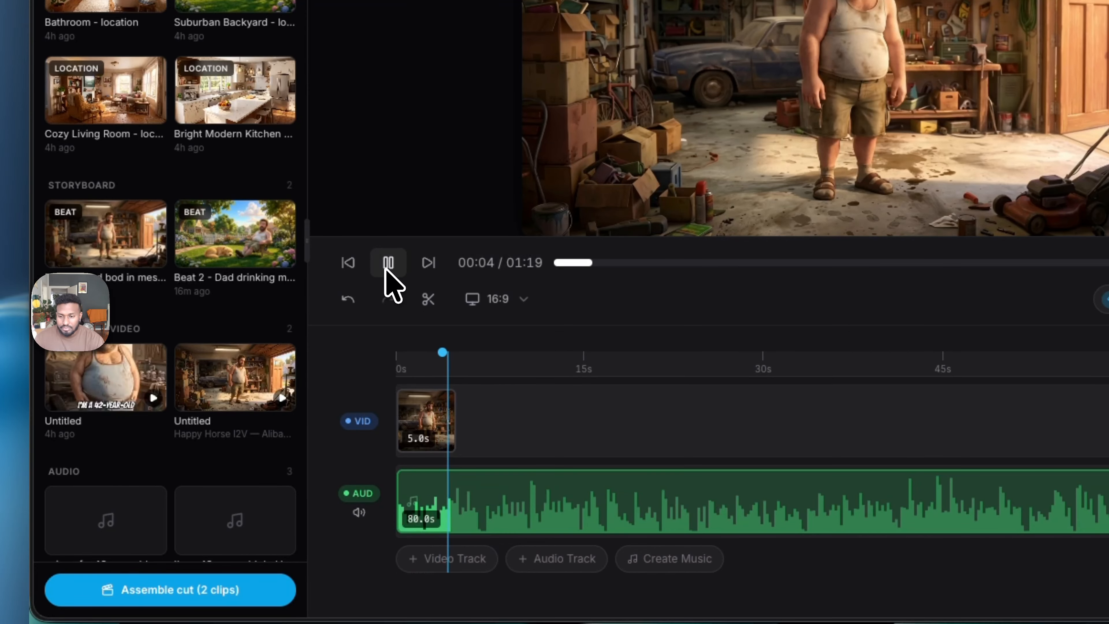
pyautogui.click(409, 362)
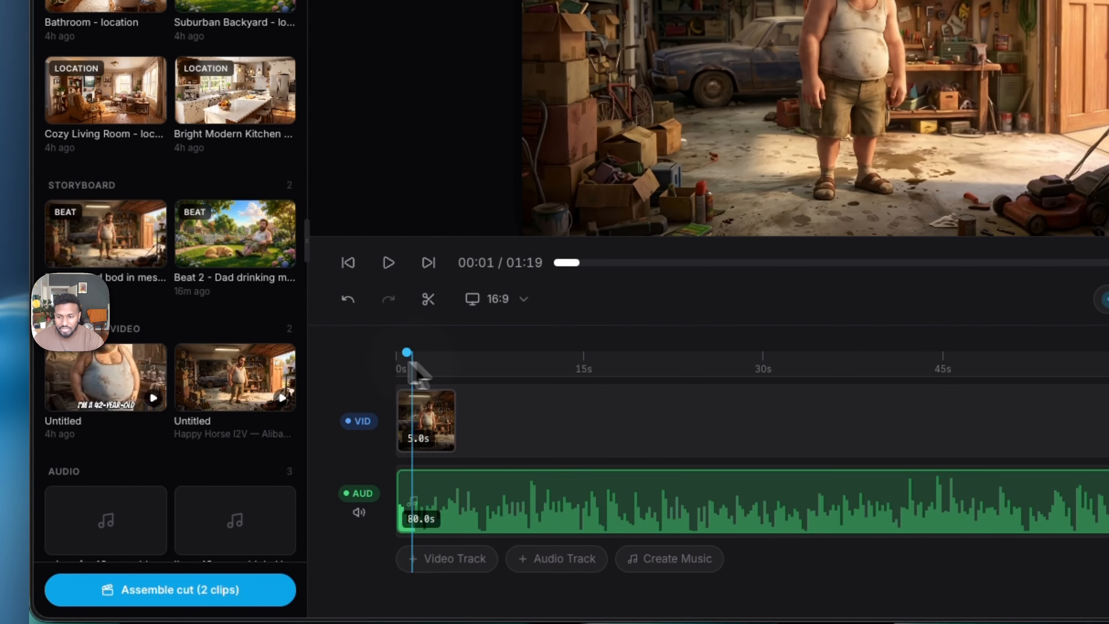
pyautogui.click(243, 269)
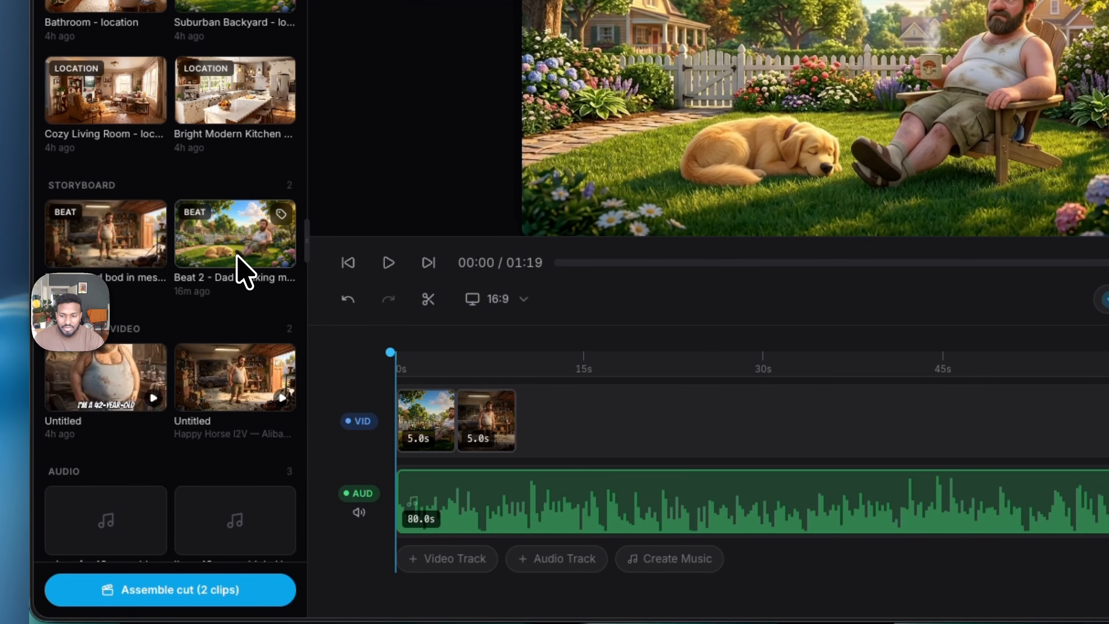
pyautogui.moveTo(410, 398); pyautogui.dragTo(555, 420)
pyautogui.moveTo(487, 417); pyautogui.dragTo(425, 417)
pyautogui.moveTo(561, 419); pyautogui.dragTo(486, 418)
pyautogui.click(482, 363)
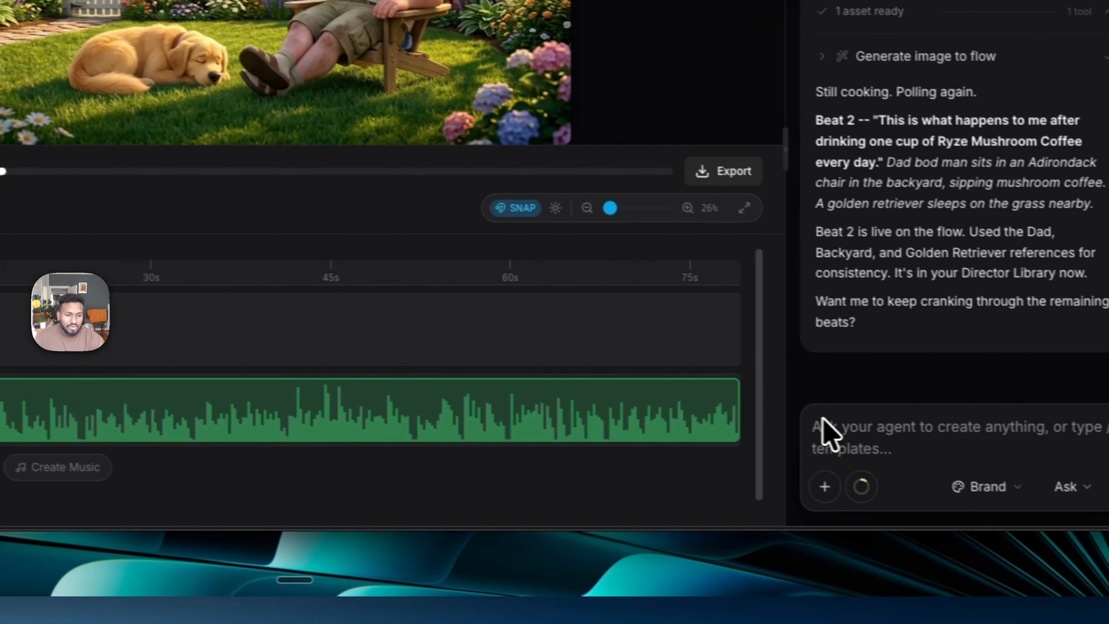
# - Send the Super Agent the request "let's create scene number 3"
pyautogui.click(823, 433)
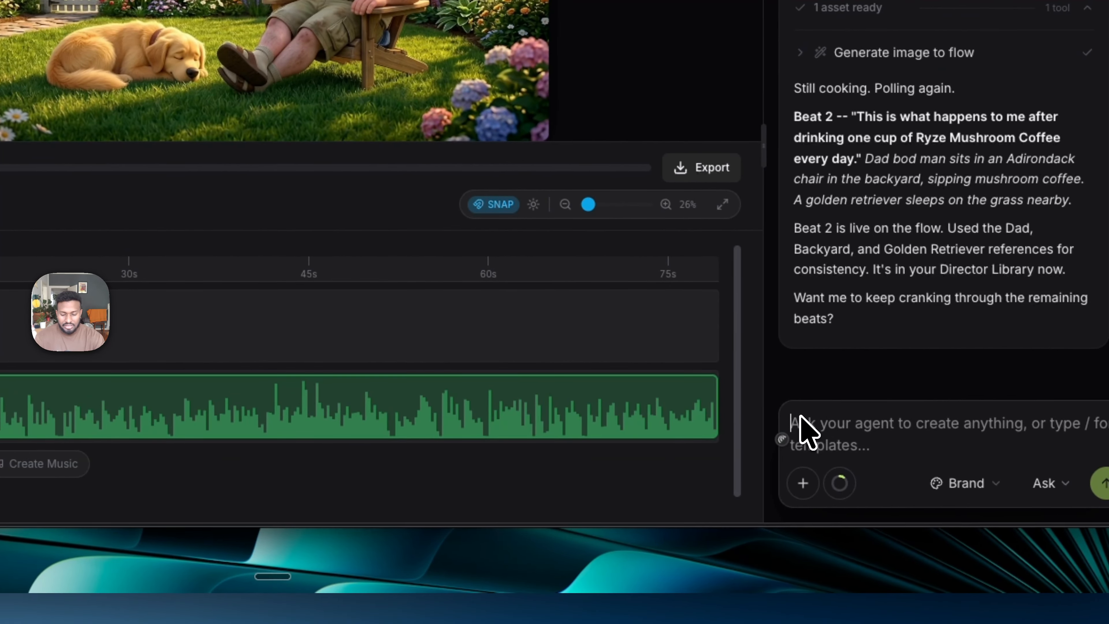
pyautogui.write("let's create sc")
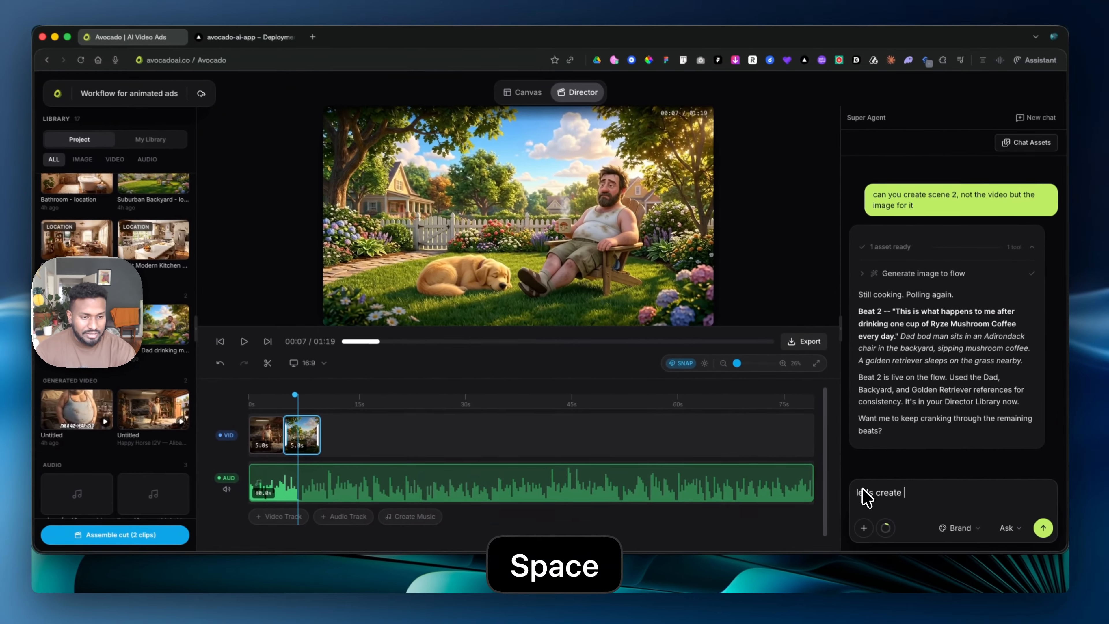
pyautogui.write('ne')
pyautogui.write(' n')
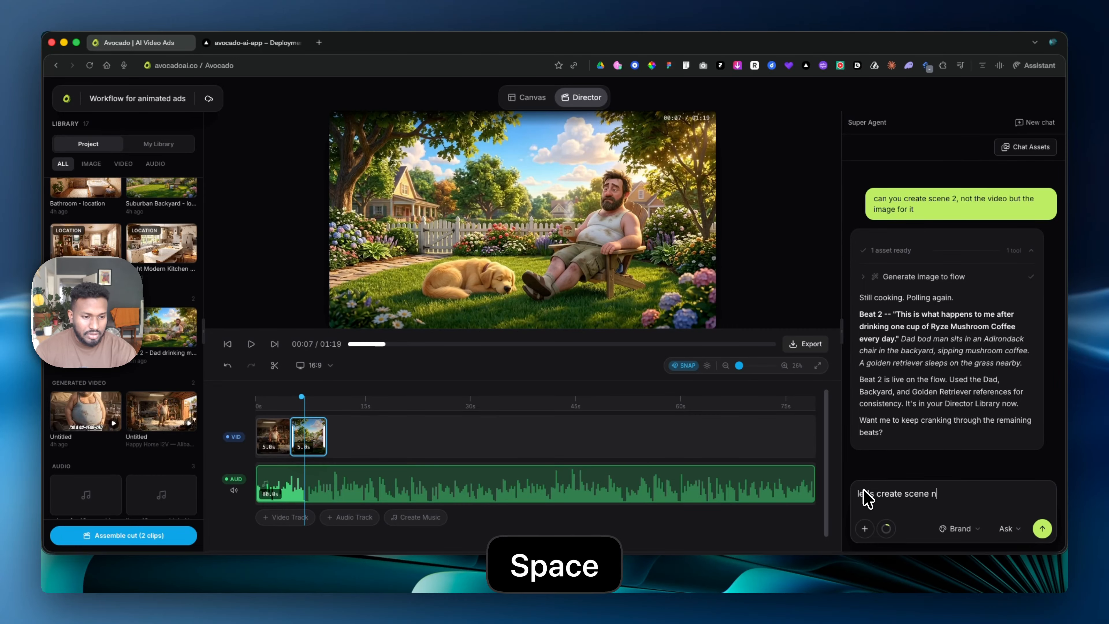
pyautogui.write('umber 3')
pyautogui.press('Return')
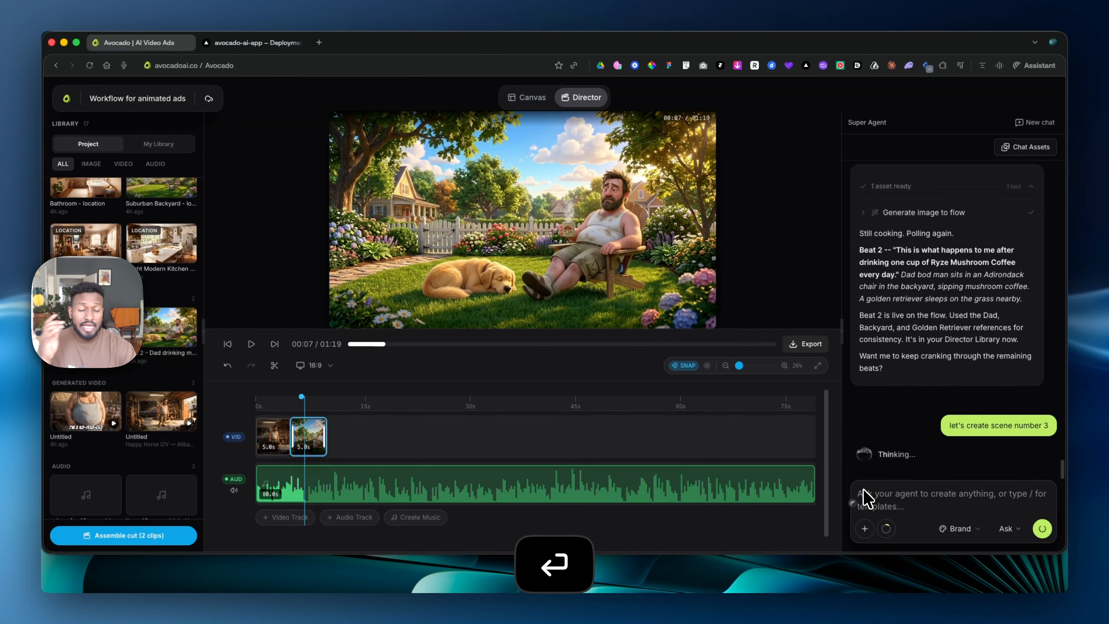
# - Review the original scene prompts, the 27-beat list and cast plan in the agent conversation, and the character references in the library
pyautogui.scroll(3, 880, 379)
pyautogui.scroll(15, 880, 379)
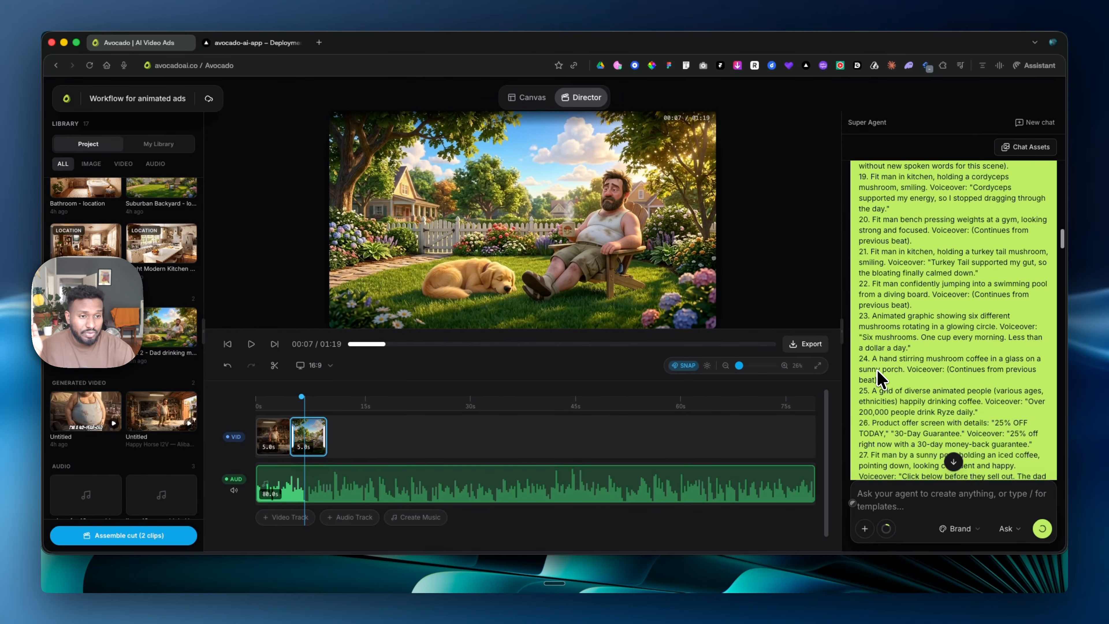
pyautogui.scroll(2, 879, 379)
pyautogui.scroll(-12, 879, 379)
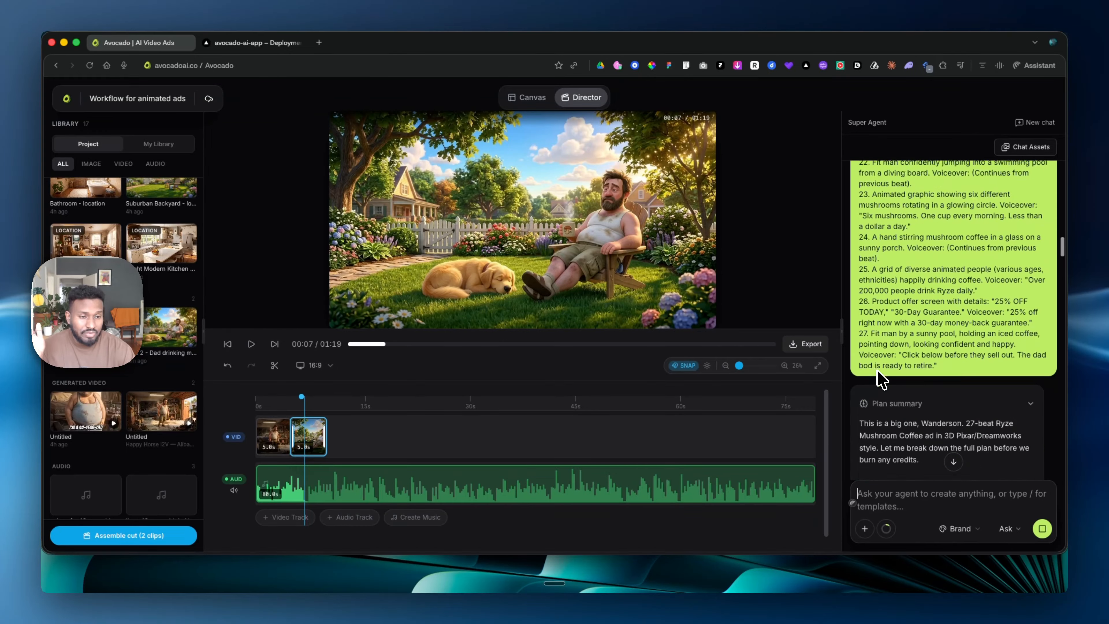
pyautogui.scroll(-4, 879, 379)
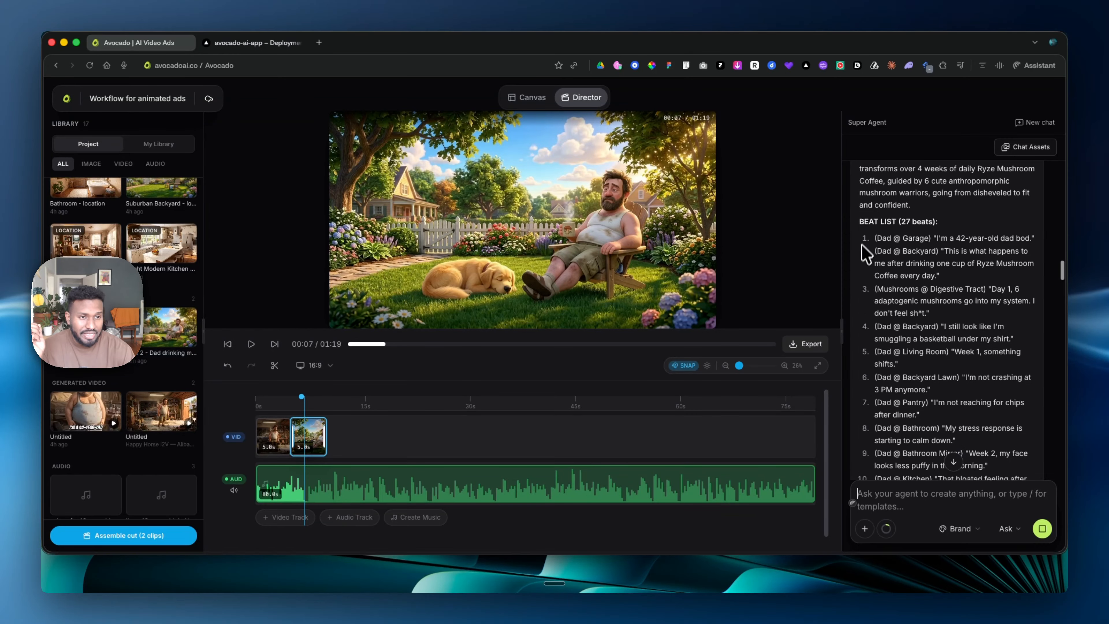
pyautogui.scroll(-20, 901, 362)
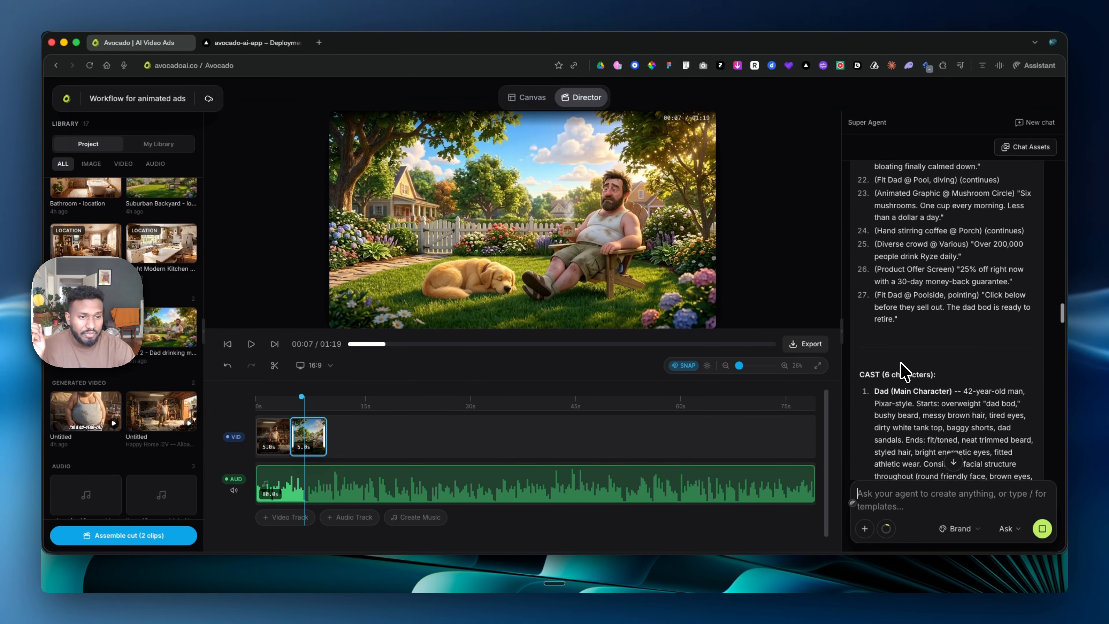
pyautogui.scroll(-1, 901, 372)
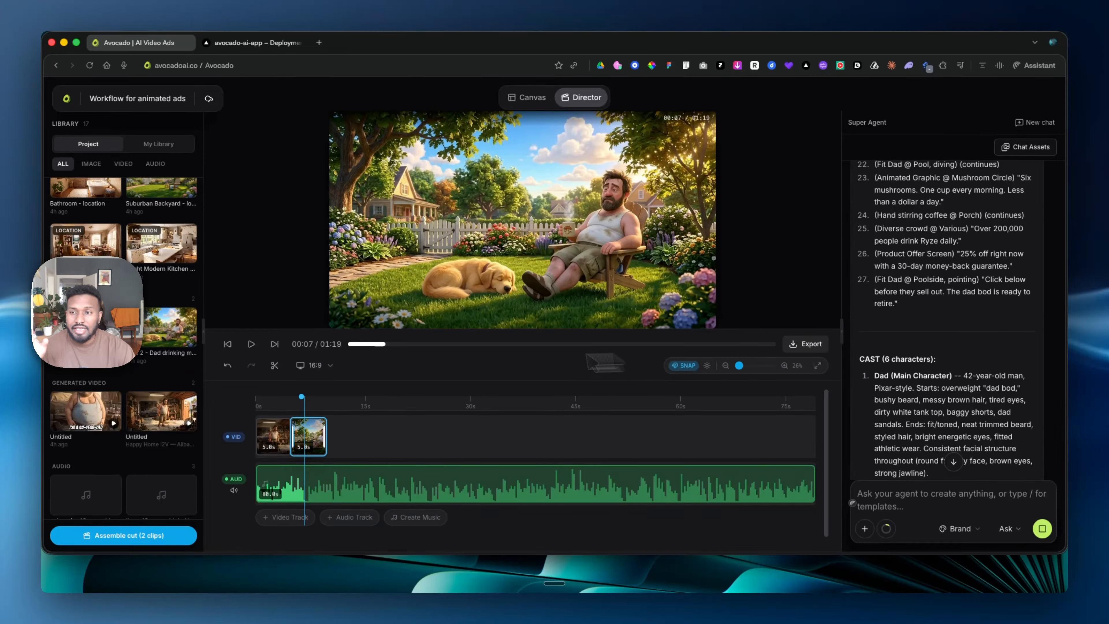
pyautogui.scroll(8, 120, 248)
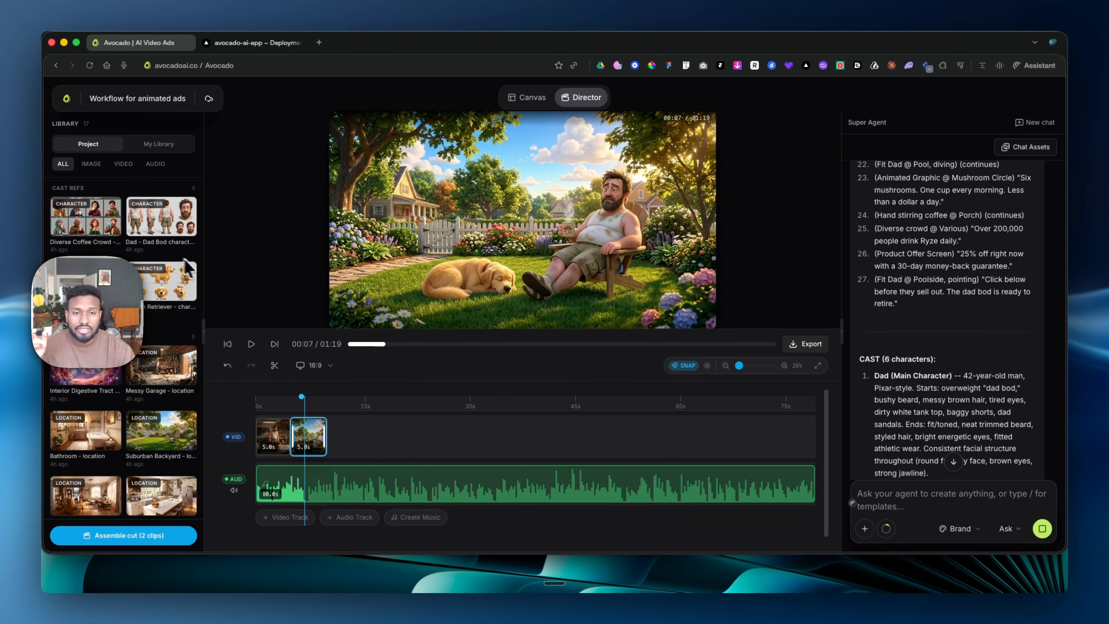
pyautogui.scroll(-20, 953, 300)
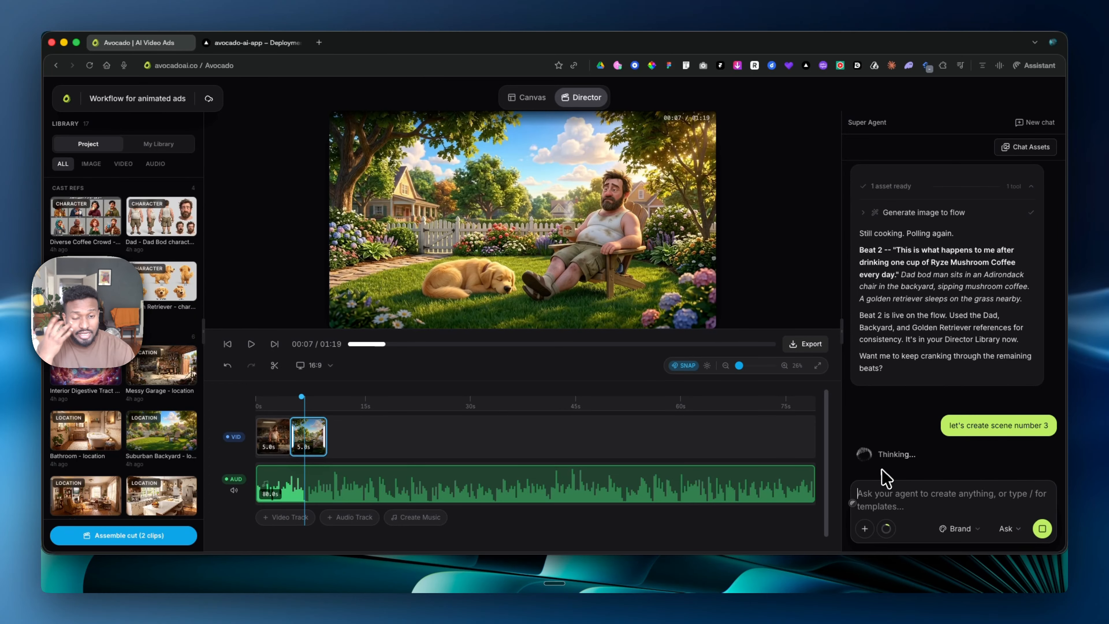
# - Scrub the timeline across the Beat 1 and Beat 2 clips to check them against the voice over
pyautogui.click(322, 400)
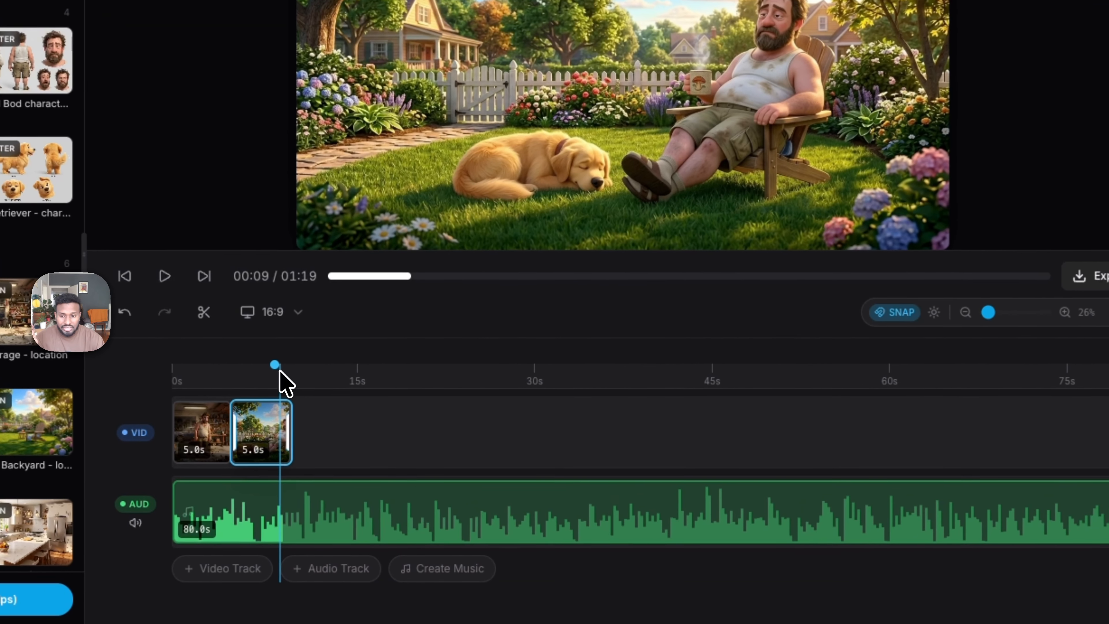
pyautogui.moveTo(284, 371); pyautogui.dragTo(291, 372)
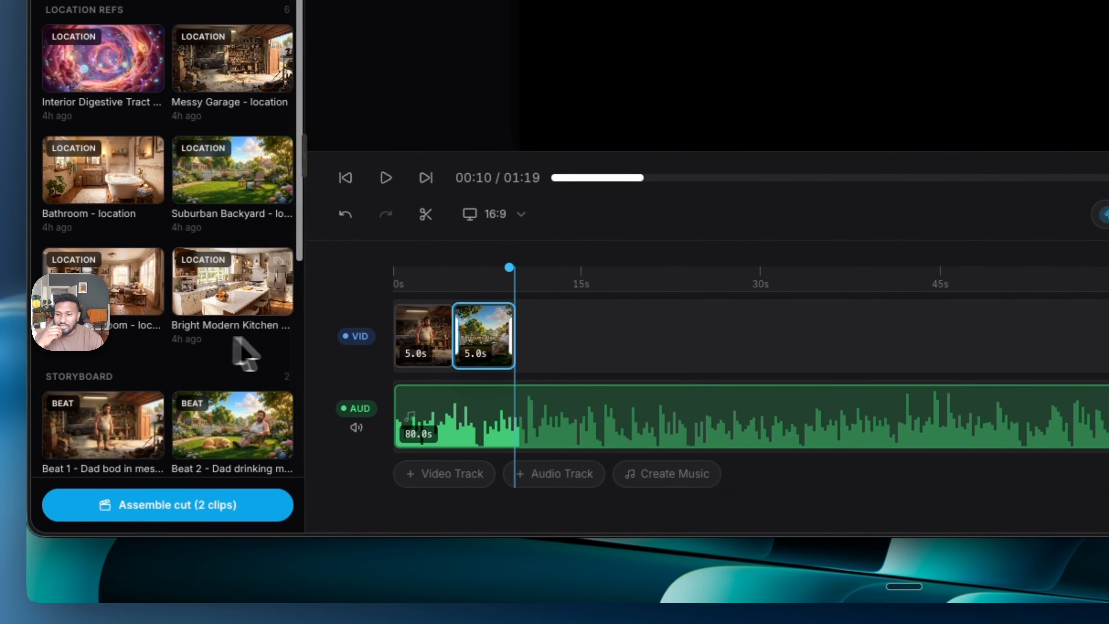
pyautogui.click(395, 271)
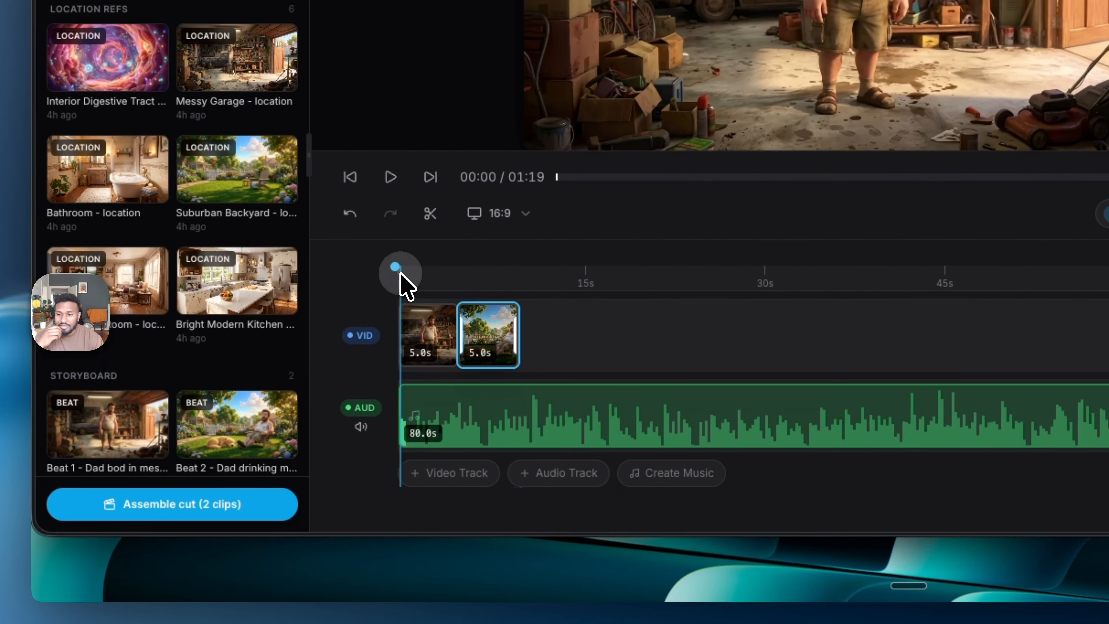
pyautogui.moveTo(413, 282); pyautogui.dragTo(512, 284)
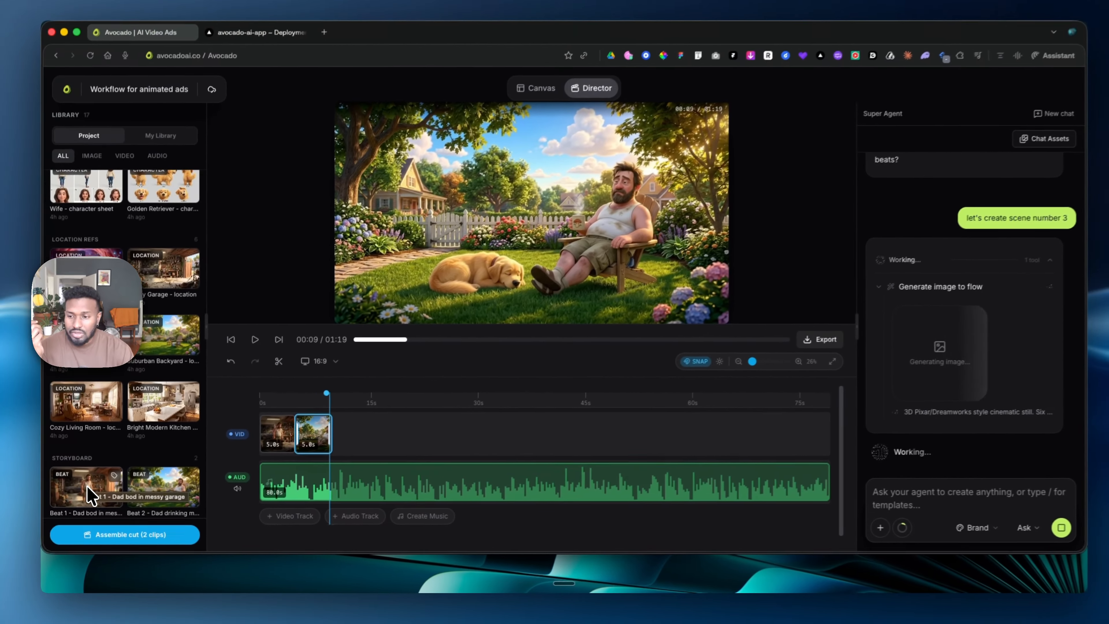
# - Add the generated garage video to the video track after the Beat 2 clip and scrub through it
pyautogui.scroll(-4, 106, 417)
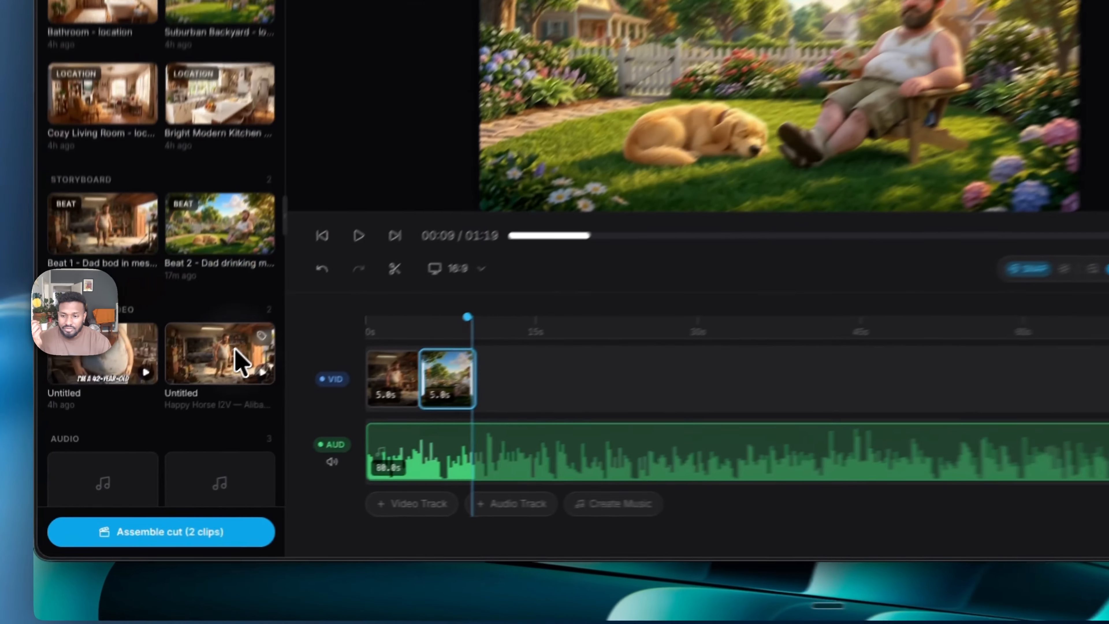
pyautogui.click(170, 418)
pyautogui.scroll(5, 540, 323)
pyautogui.hscroll(10, 539, 322)
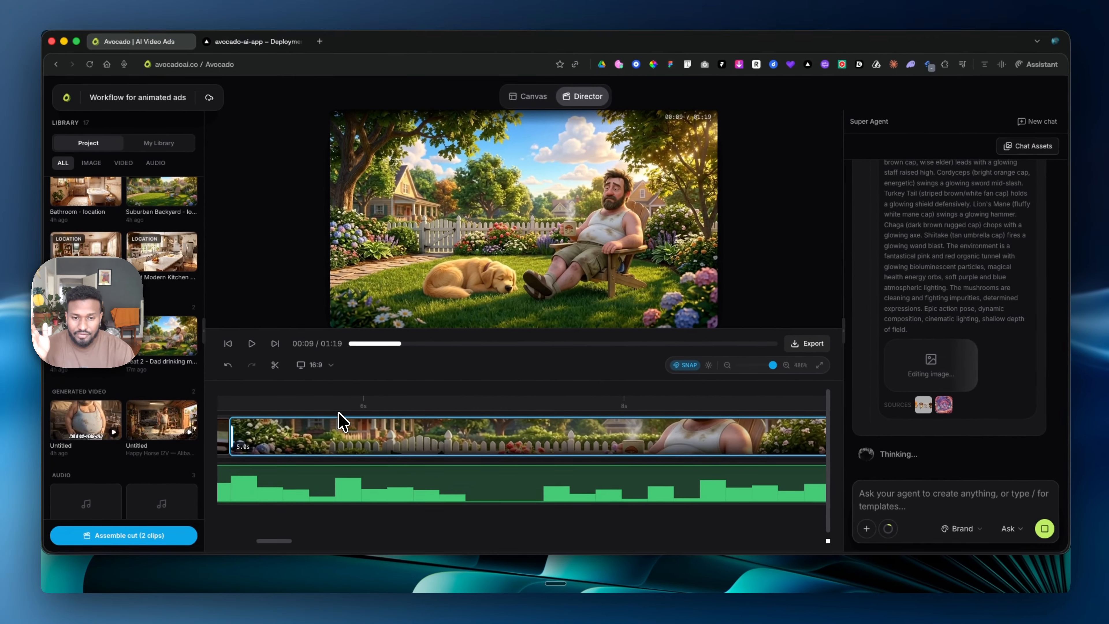
pyautogui.scroll(-10, 342, 422)
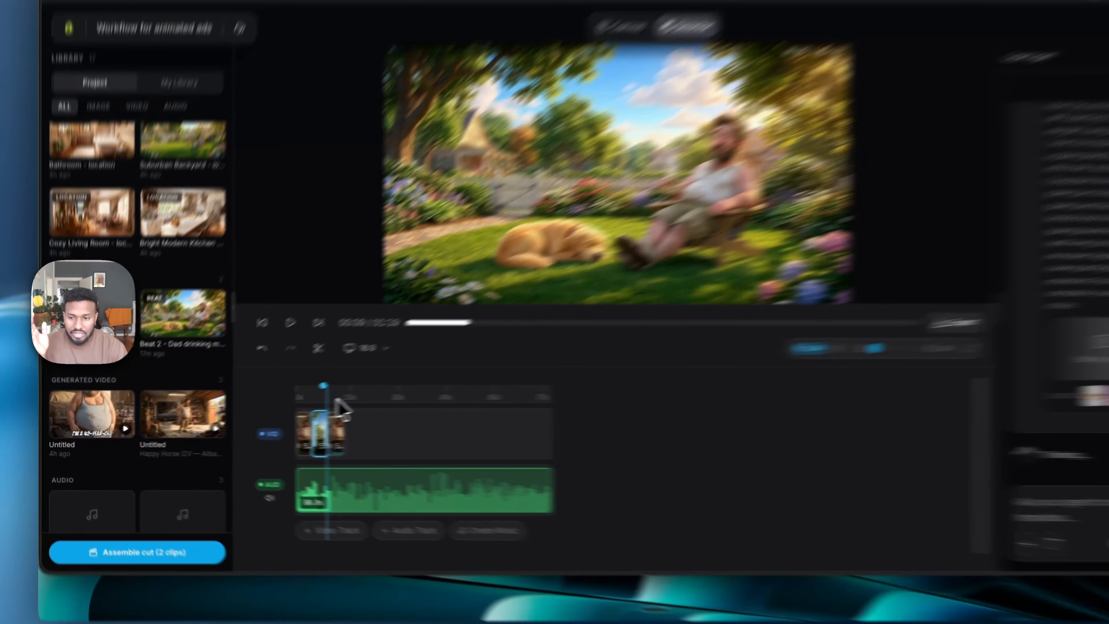
pyautogui.click(286, 407)
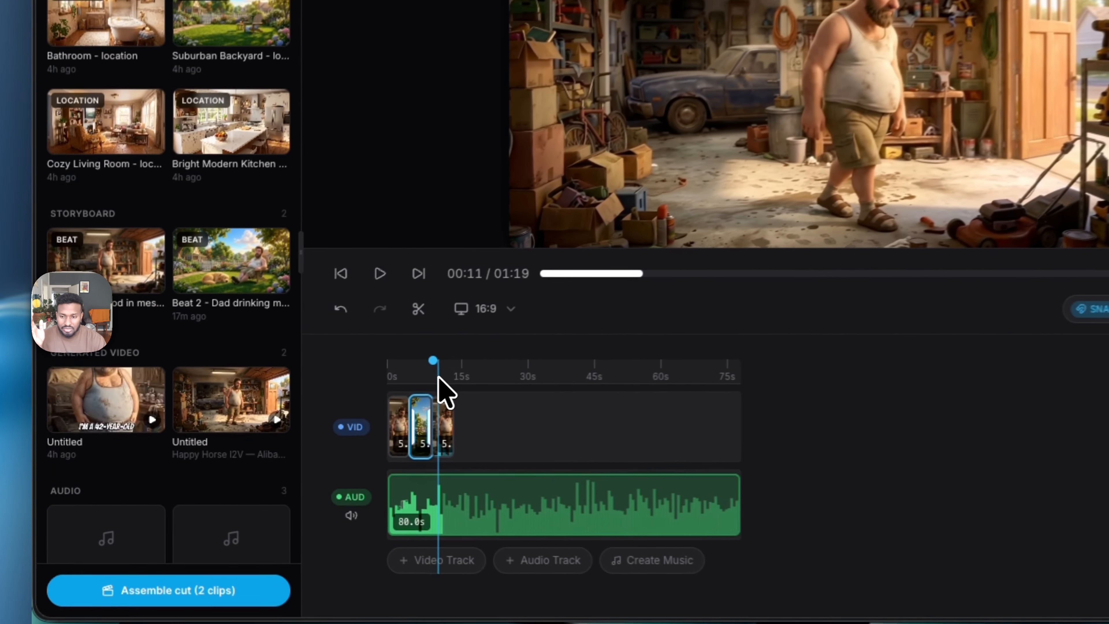
pyautogui.moveTo(448, 377); pyautogui.dragTo(467, 373)
# - Inspect the timeline at different scales and examine the scene 3 image and its source references in the agent conversation
pyautogui.scroll(10, 514, 488)
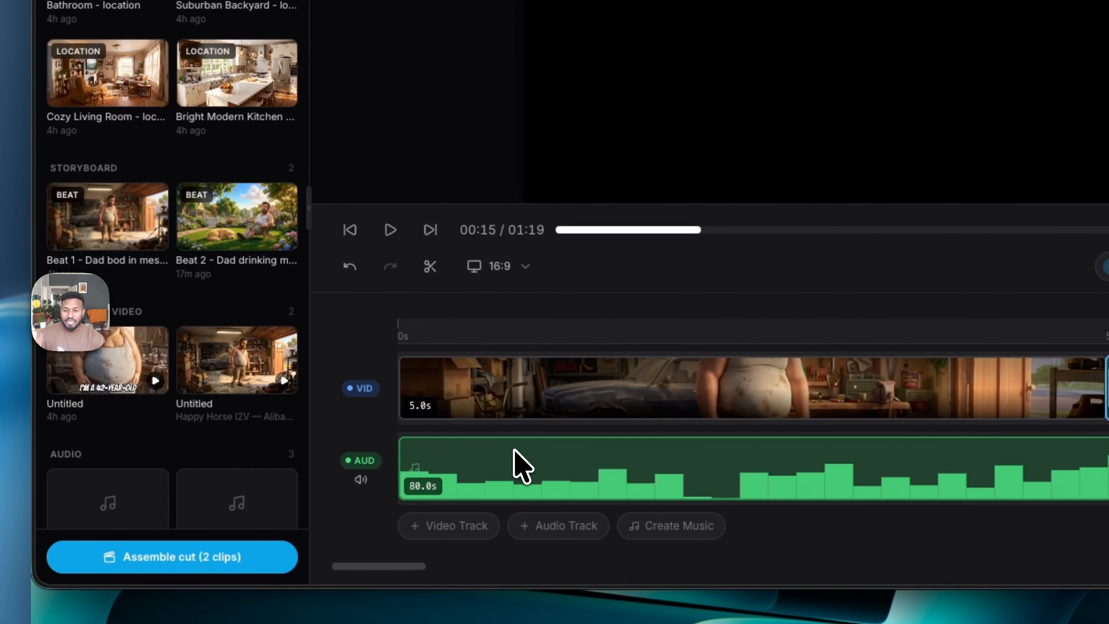
pyautogui.hscroll(4, 514, 488)
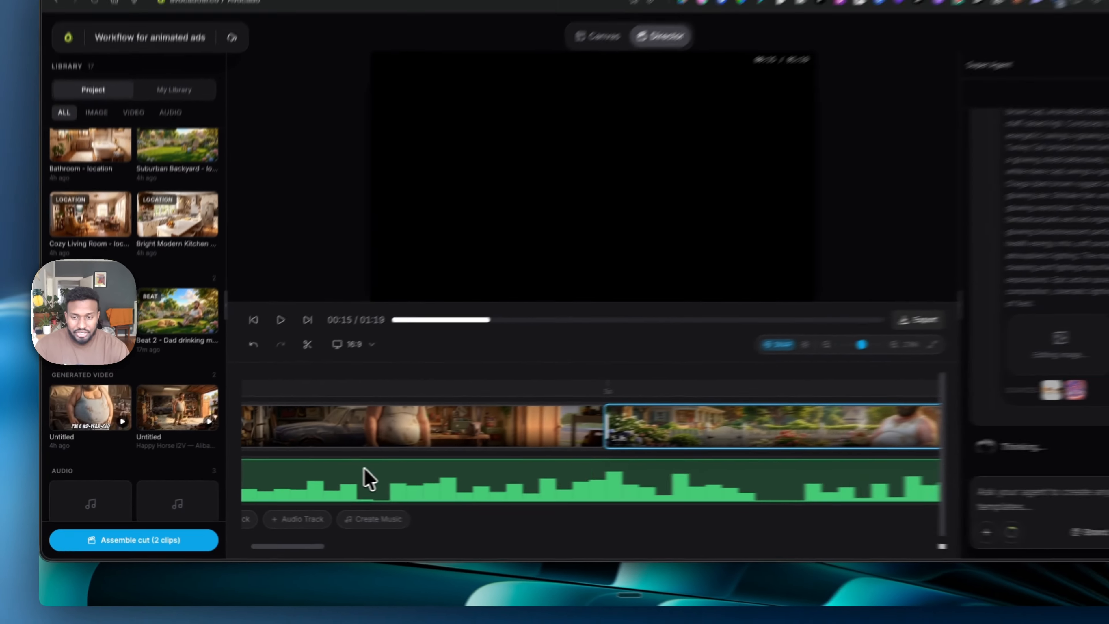
pyautogui.scroll(-10, 364, 469)
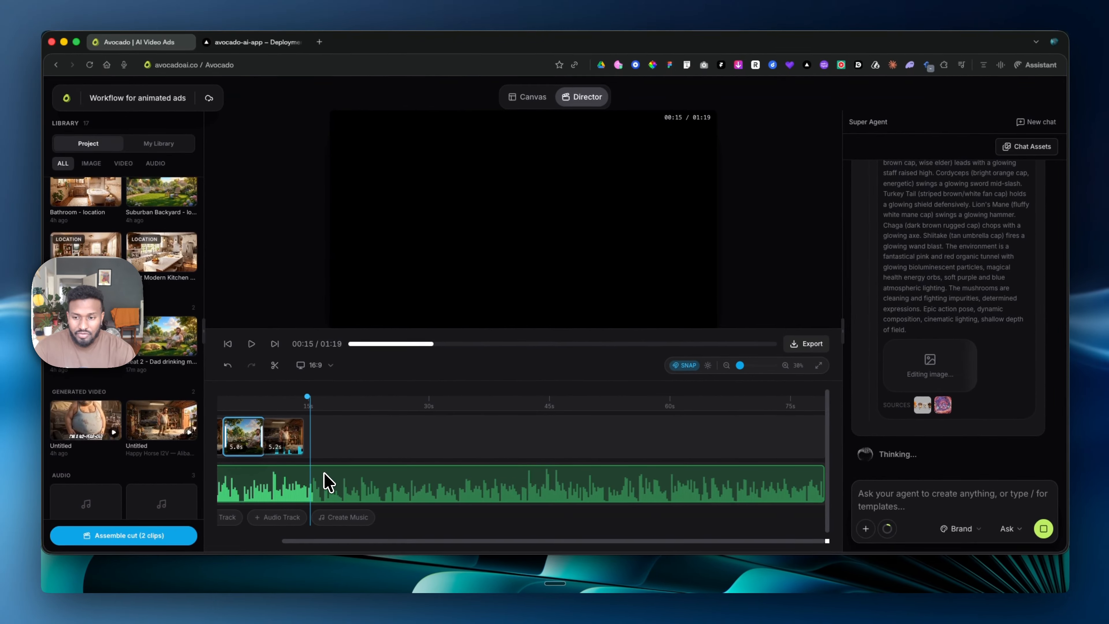
pyautogui.scroll(10, 364, 469)
pyautogui.scroll(-5, 364, 468)
pyautogui.scroll(-4, 327, 482)
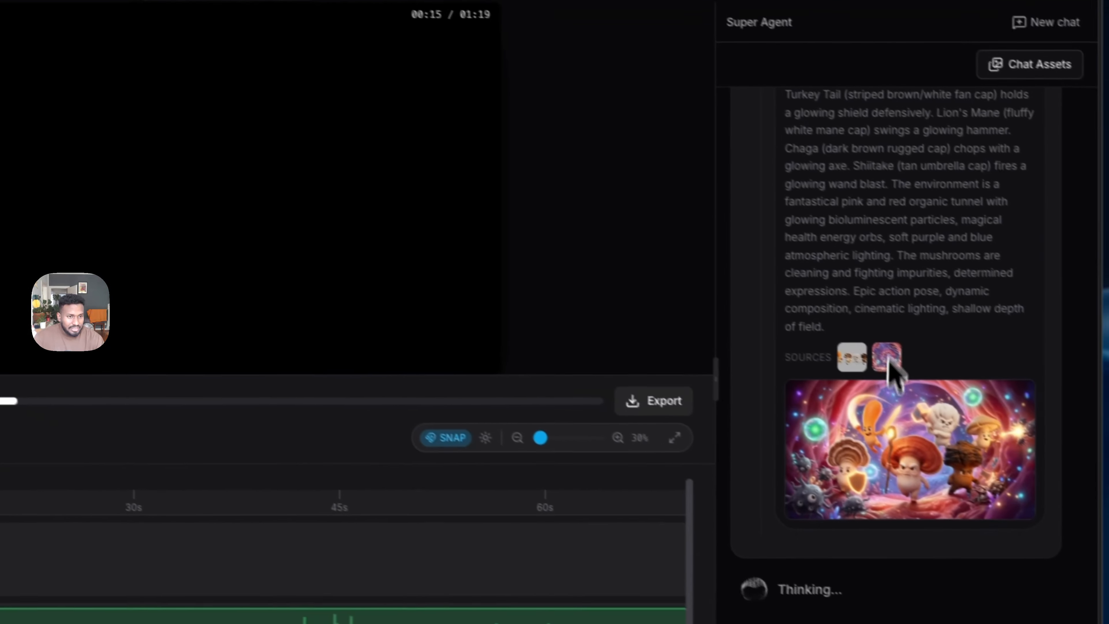
pyautogui.scroll(8, 883, 354)
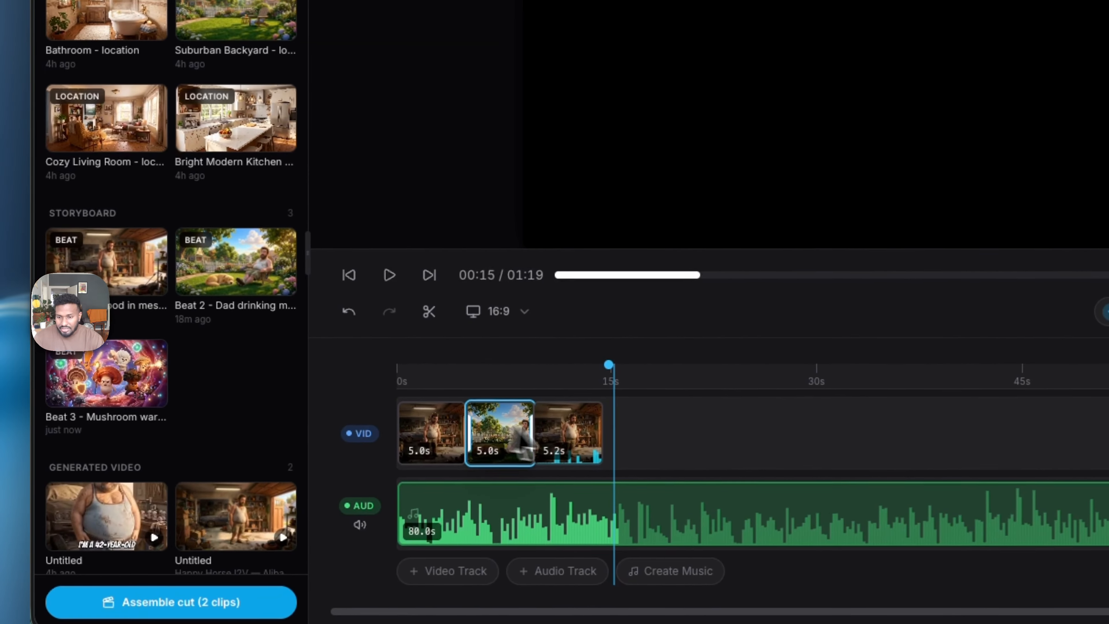
# - Replace the garage video at the end of the video track with the Beat 3 mushroom warriors image and scrub through the three scenes
pyautogui.click(562, 441)
pyautogui.press('BackSpace')
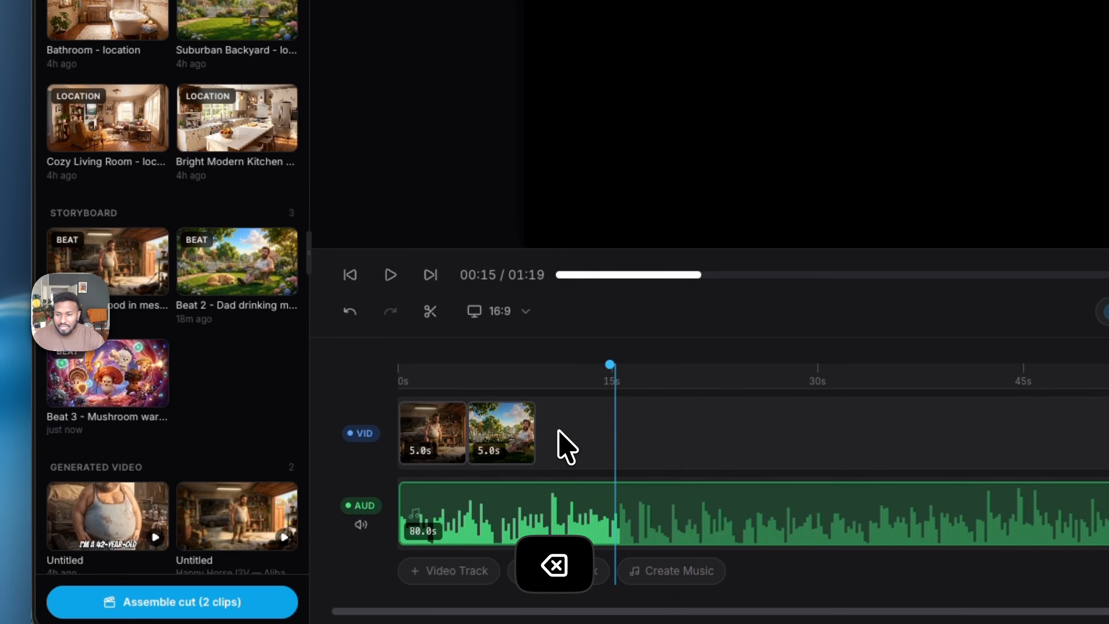
pyautogui.click(115, 378)
pyautogui.moveTo(647, 422); pyautogui.dragTo(573, 428)
pyautogui.click(370, 314)
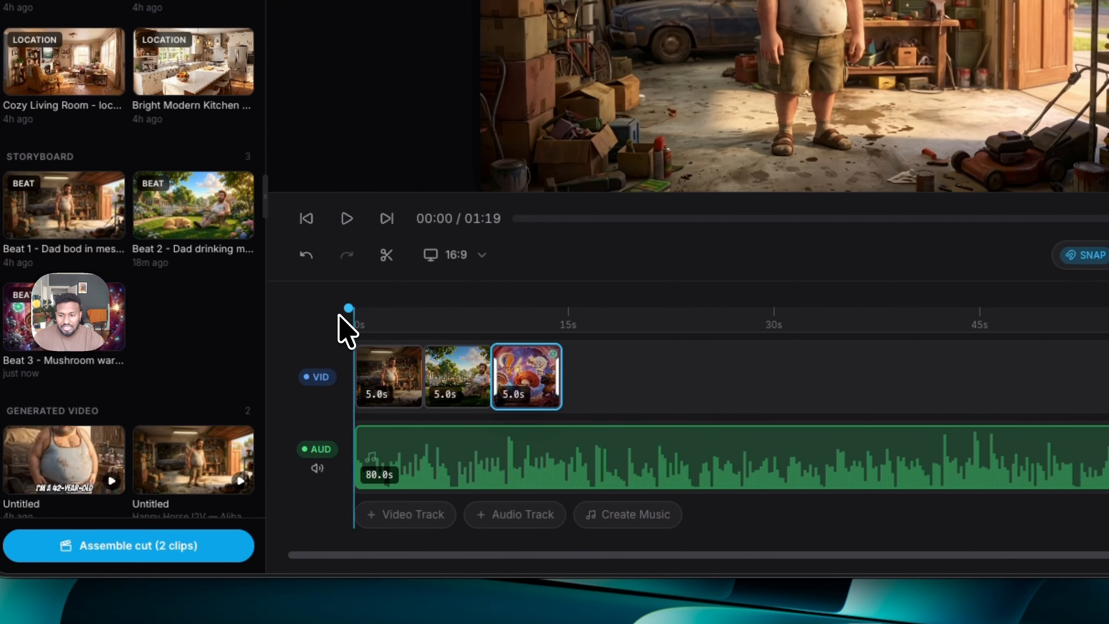
pyautogui.moveTo(402, 314); pyautogui.dragTo(526, 323)
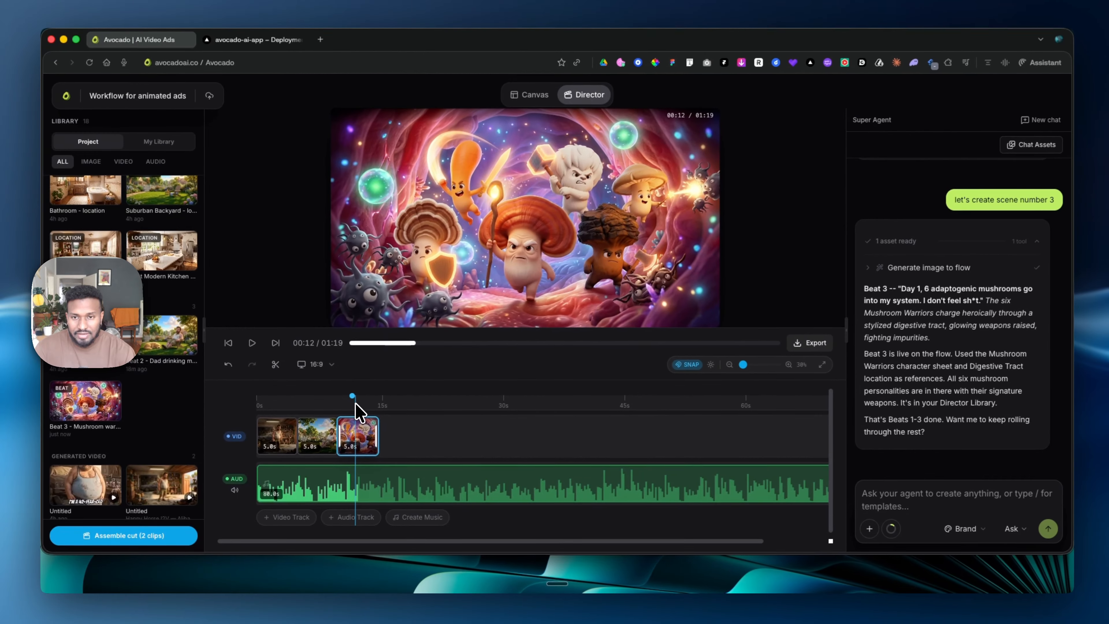
pyautogui.moveTo(358, 406); pyautogui.dragTo(375, 407)
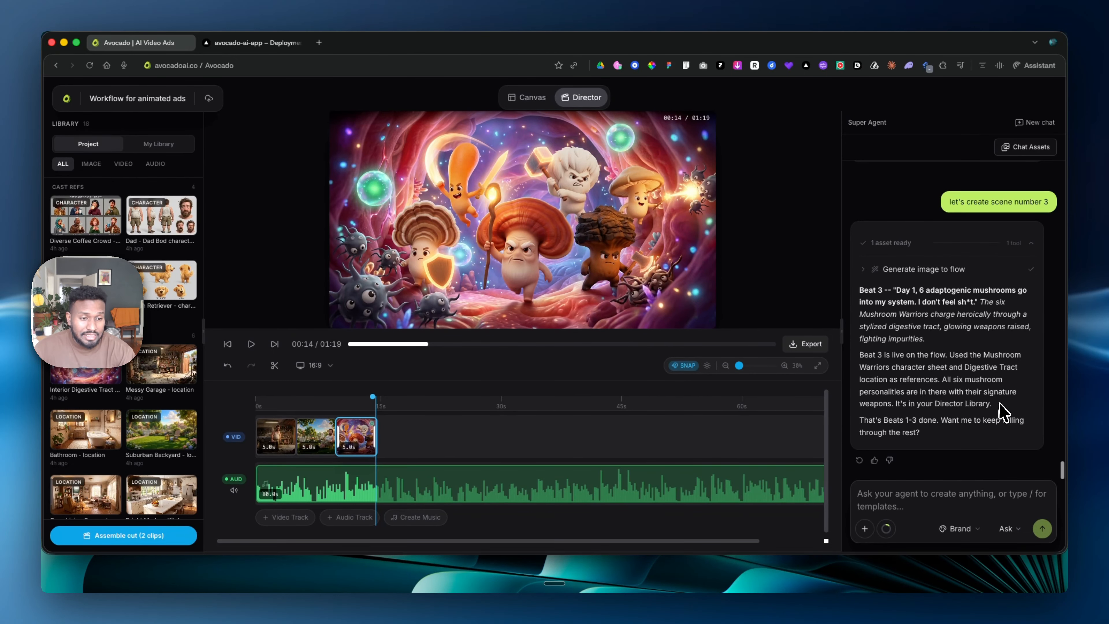
# - Ask the agent to "create scene number 4 and 5"
pyautogui.click(914, 490)
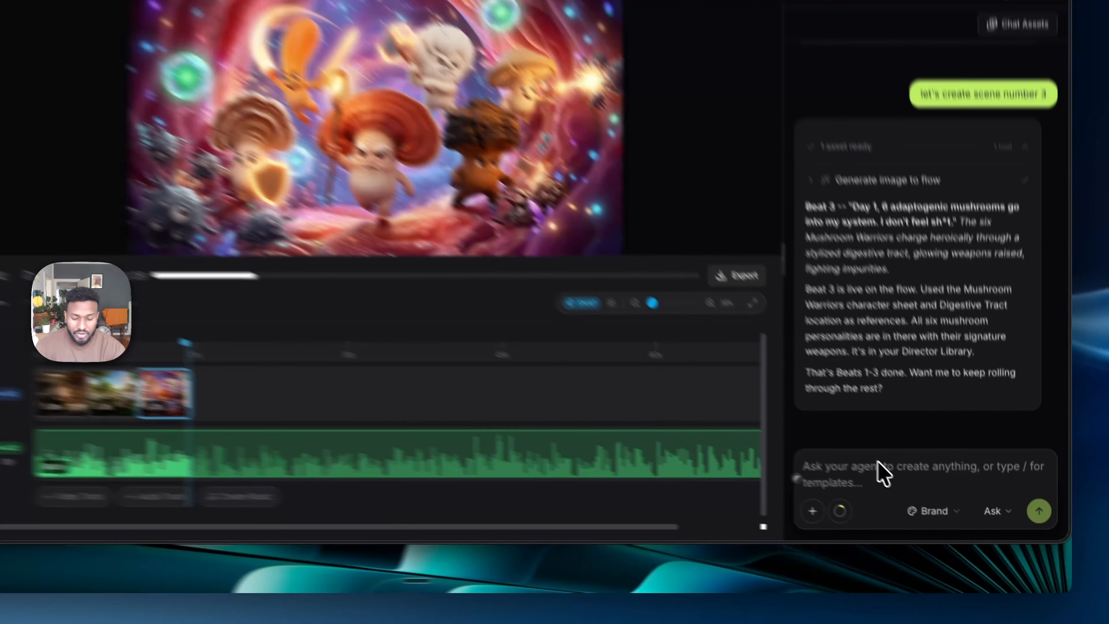
pyautogui.write('create scene numb')
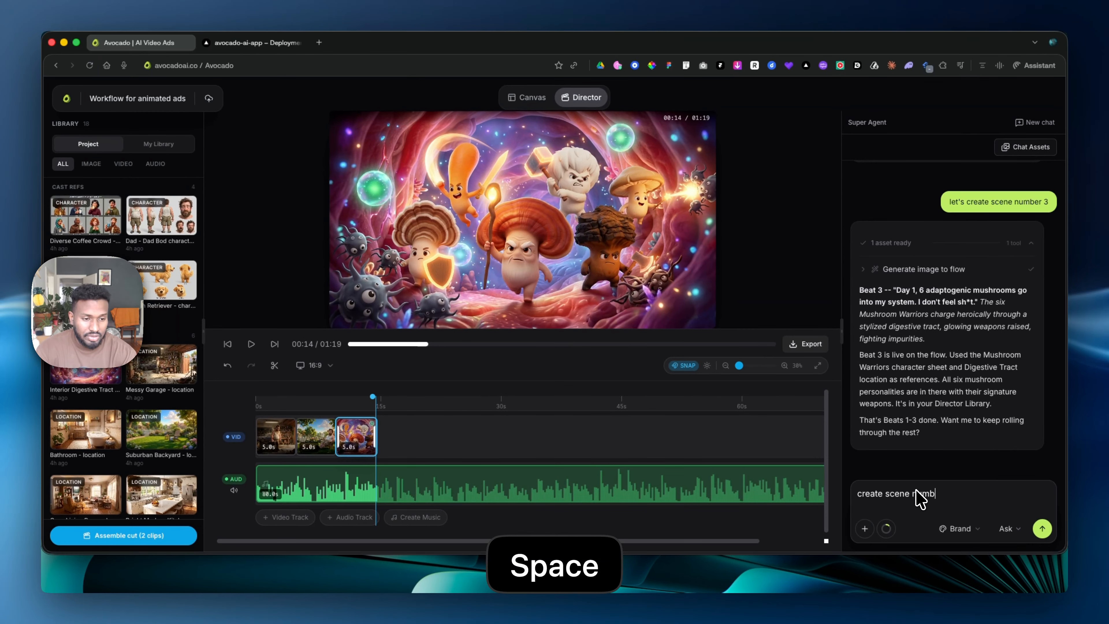
pyautogui.write('er 4 and 5')
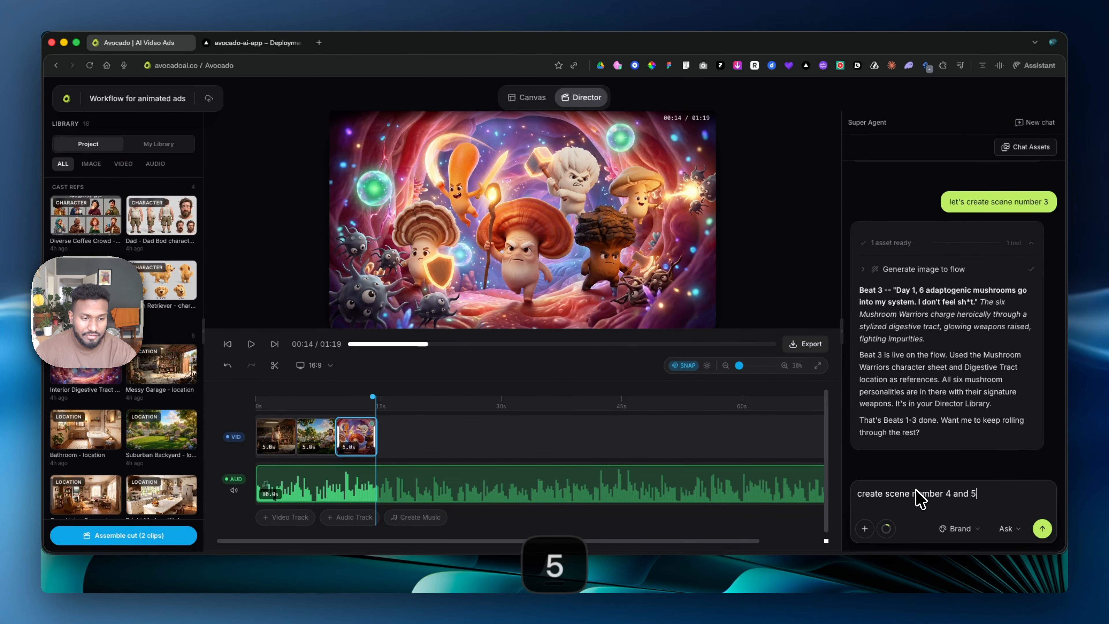
pyautogui.press('Return')
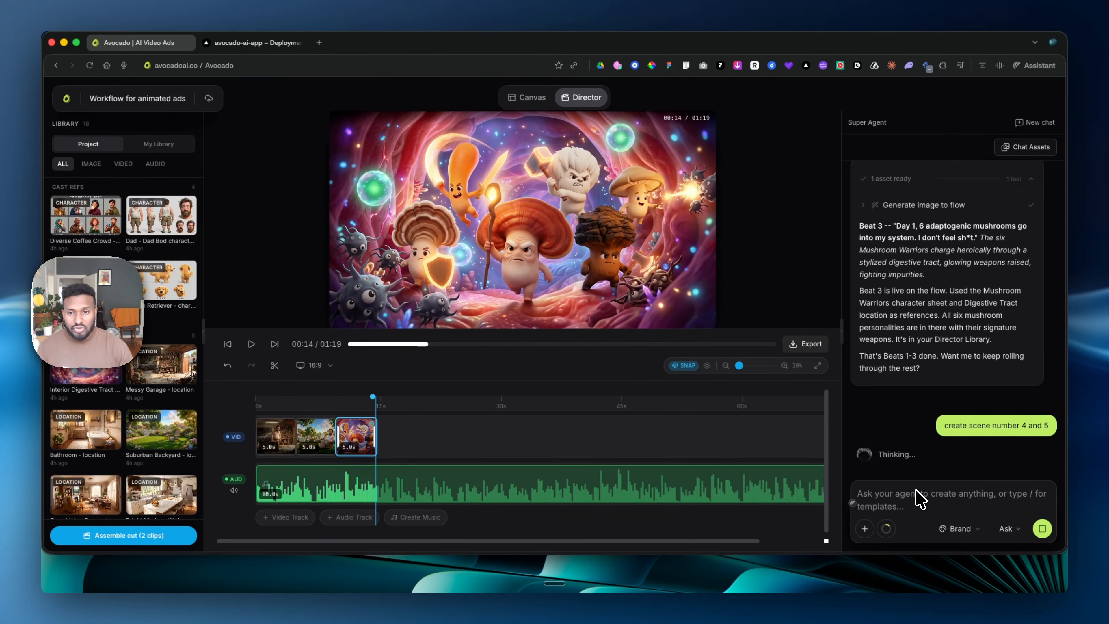
# - Scrub the timeline back and forth across the three scene clips
pyautogui.moveTo(371, 412); pyautogui.dragTo(257, 412)
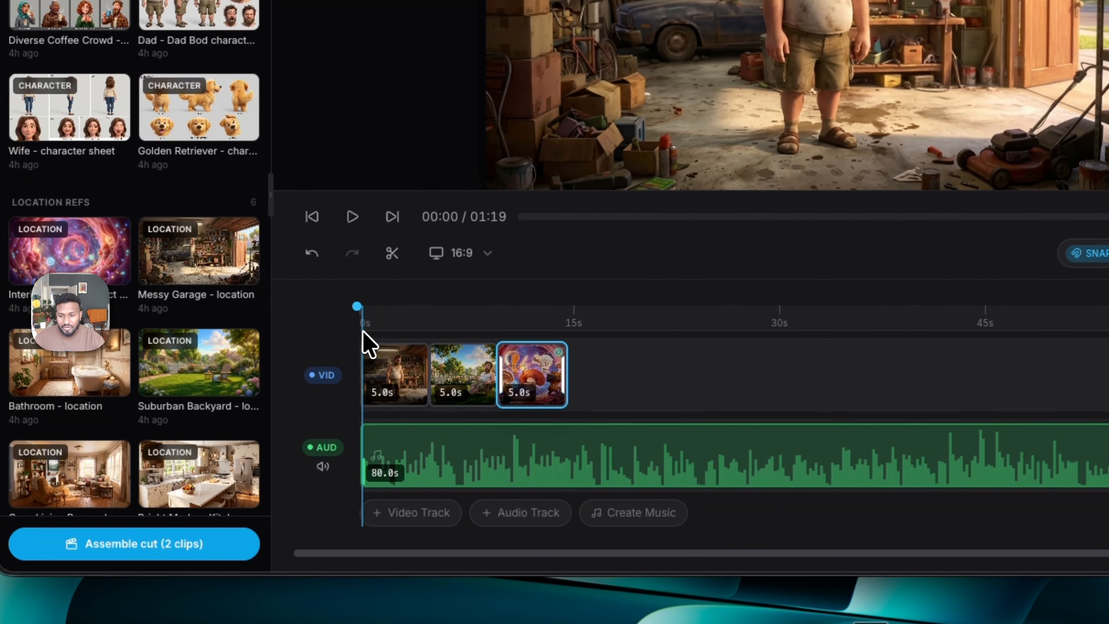
pyautogui.click(395, 371)
pyautogui.moveTo(424, 318); pyautogui.dragTo(529, 323)
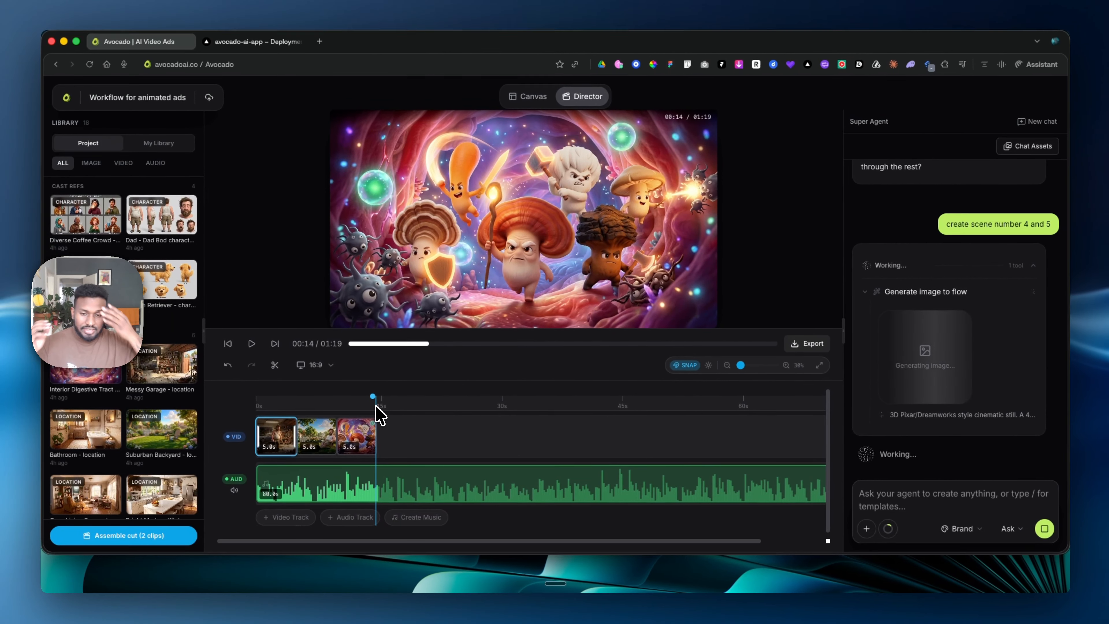
# - Delete the Beat 3, Beat 2 and Beat 1 image clips from the video track
pyautogui.scroll(-5, 160, 387)
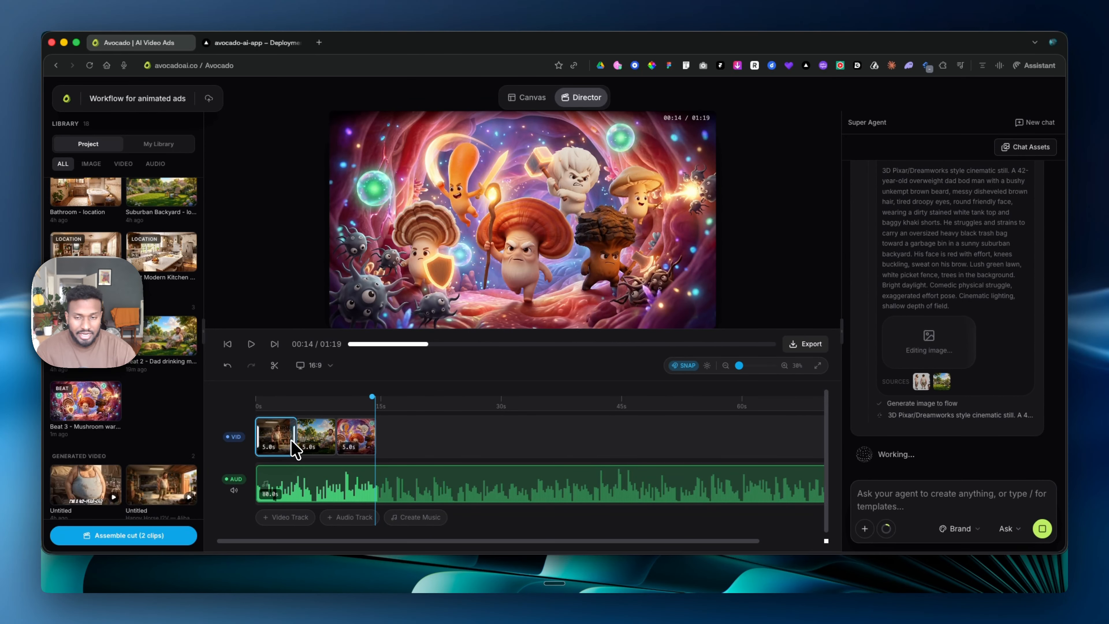
pyautogui.click(349, 437)
pyautogui.press('BackSpace')
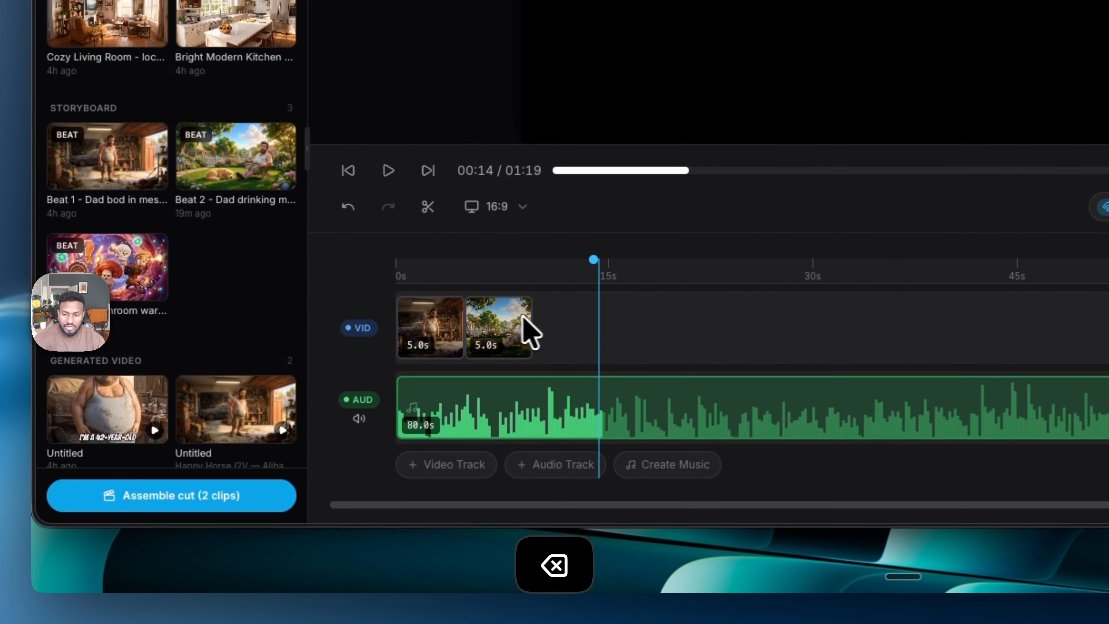
pyautogui.click(330, 438)
pyautogui.press('BackSpace')
pyautogui.click(447, 332)
pyautogui.press('BackSpace')
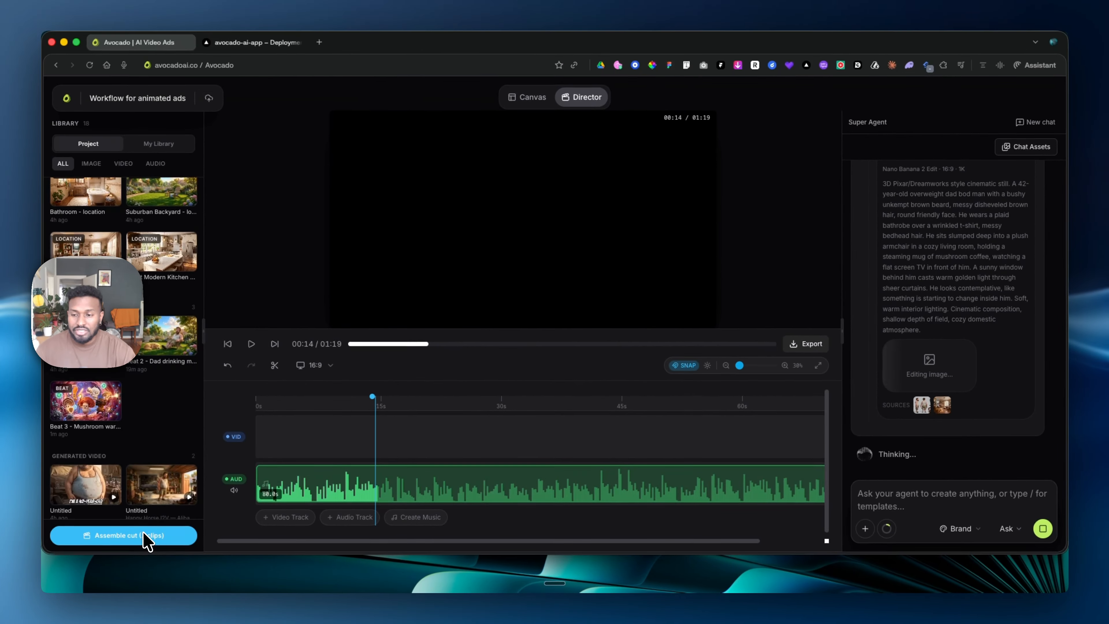
# - Assemble a cut from the two generated videos on the video track
pyautogui.click(196, 496)
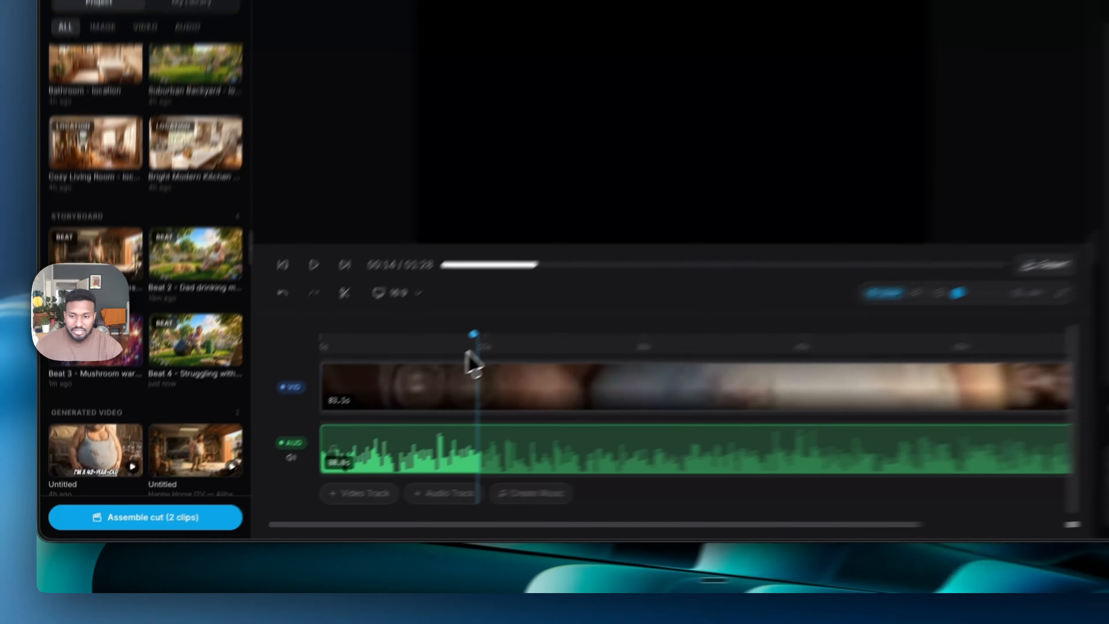
pyautogui.scroll(-5, 466, 358)
pyautogui.scroll(5, 469, 367)
pyautogui.scroll(-5, 469, 380)
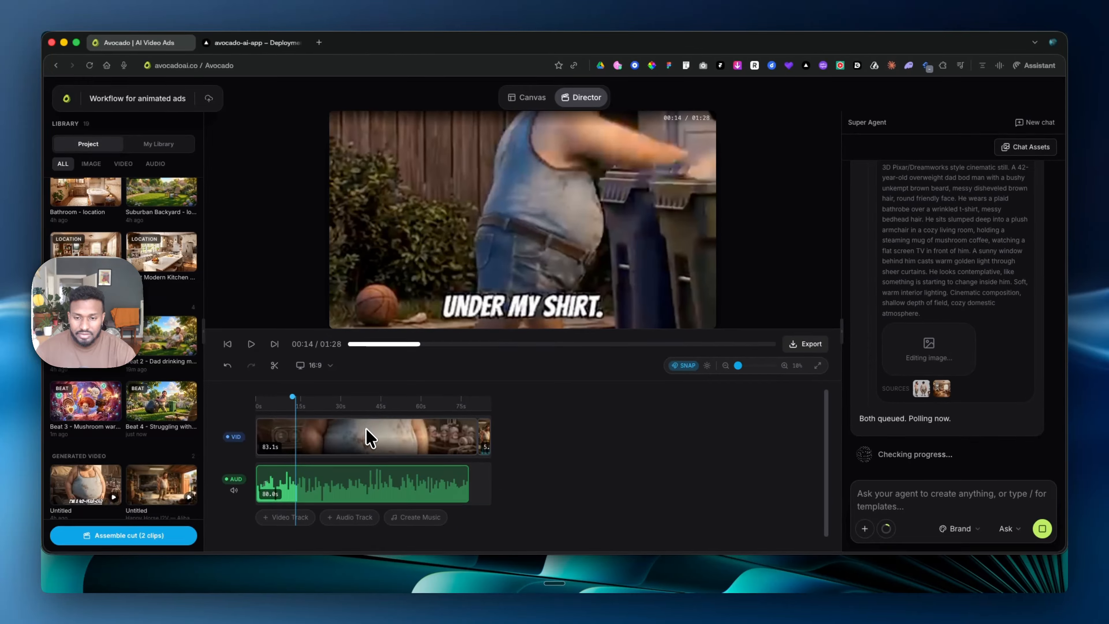
# - Delete the 83.1 s reference video from the video track and move the garage video to the start
pyautogui.click(469, 386)
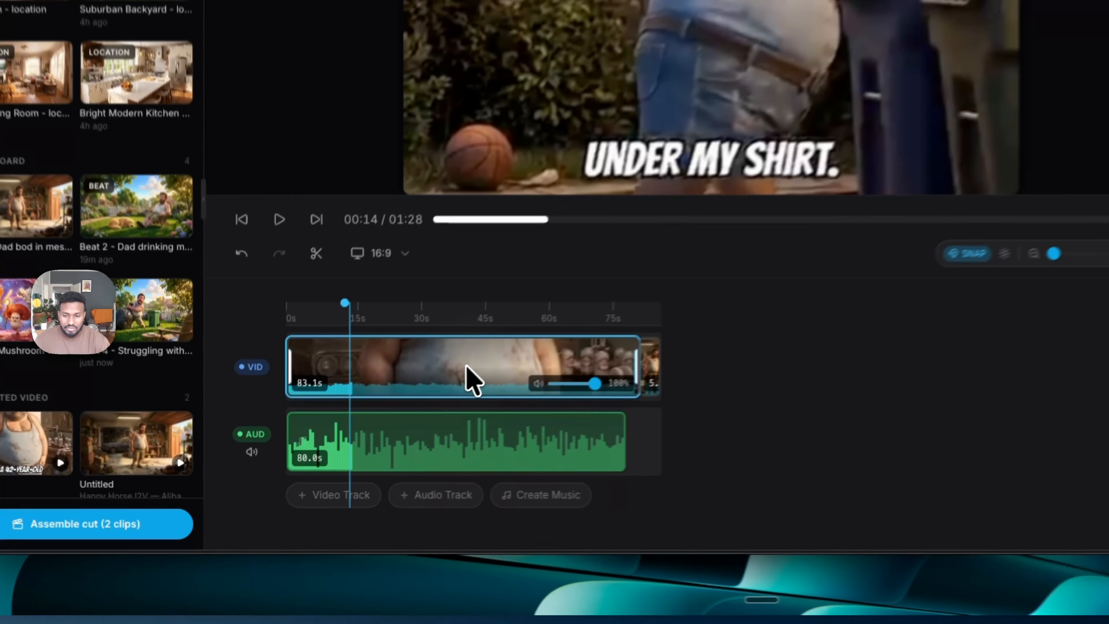
pyautogui.press('BackSpace')
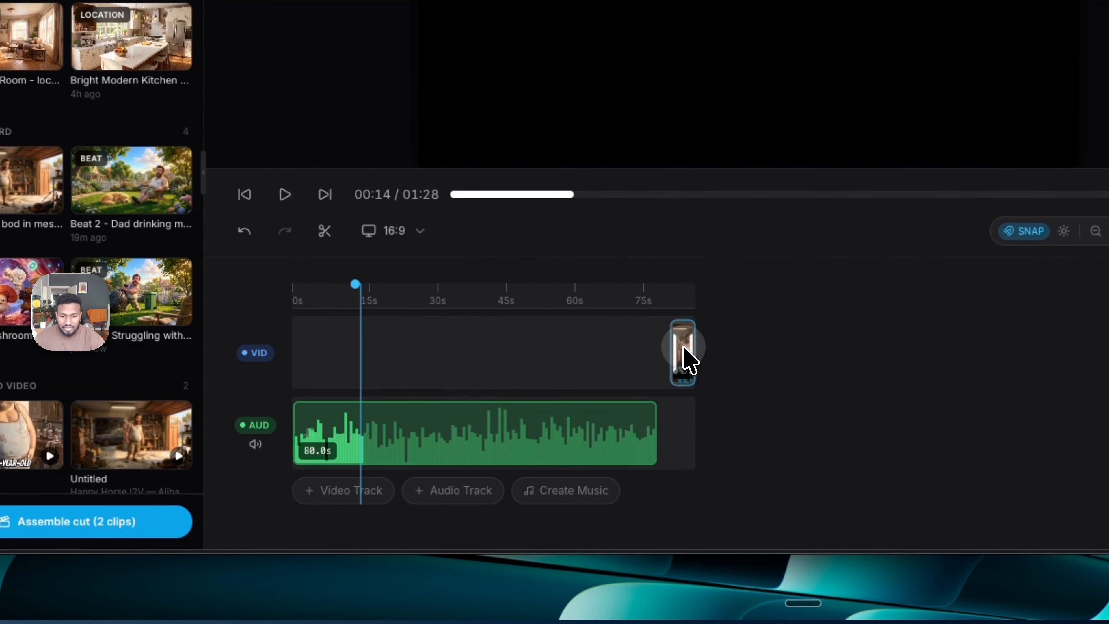
pyautogui.moveTo(652, 373); pyautogui.dragTo(295, 358)
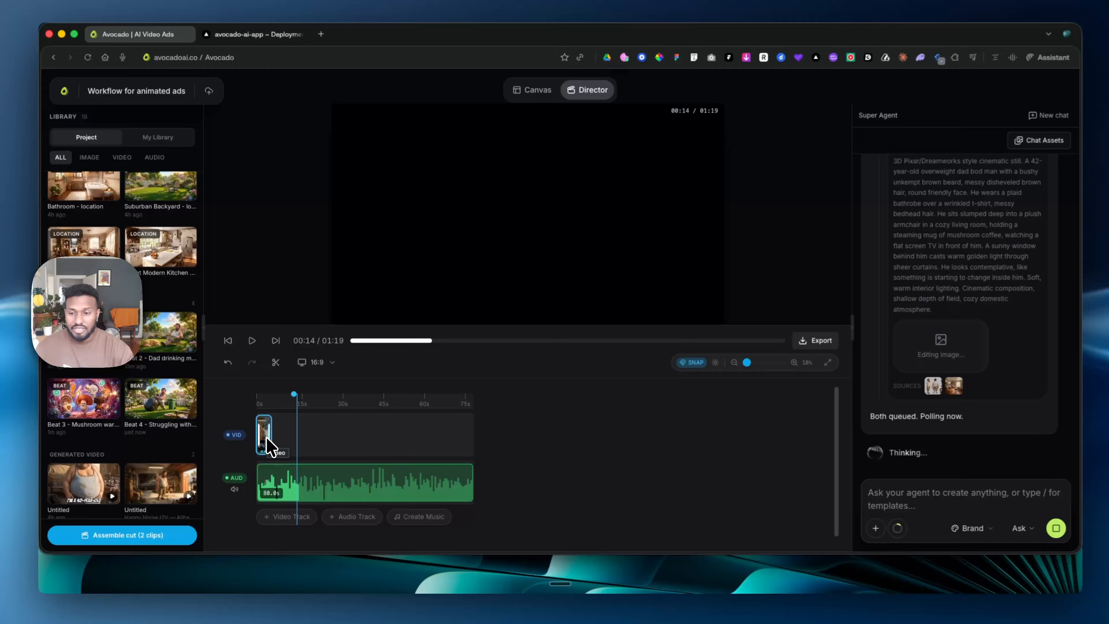
pyautogui.scroll(5, 311, 365)
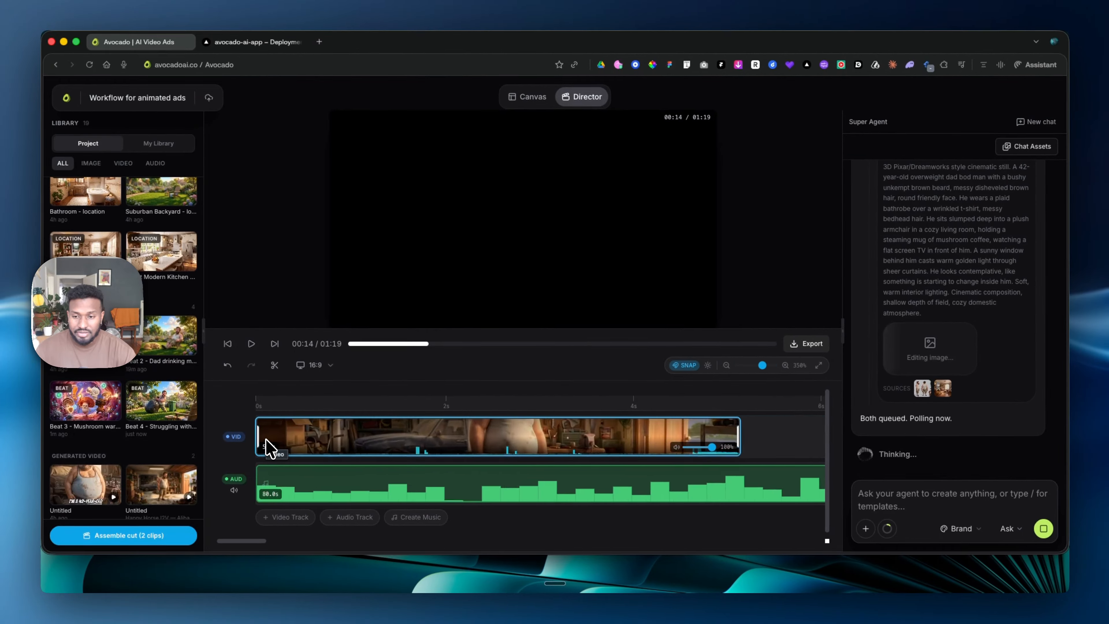
pyautogui.scroll(-5, 267, 479)
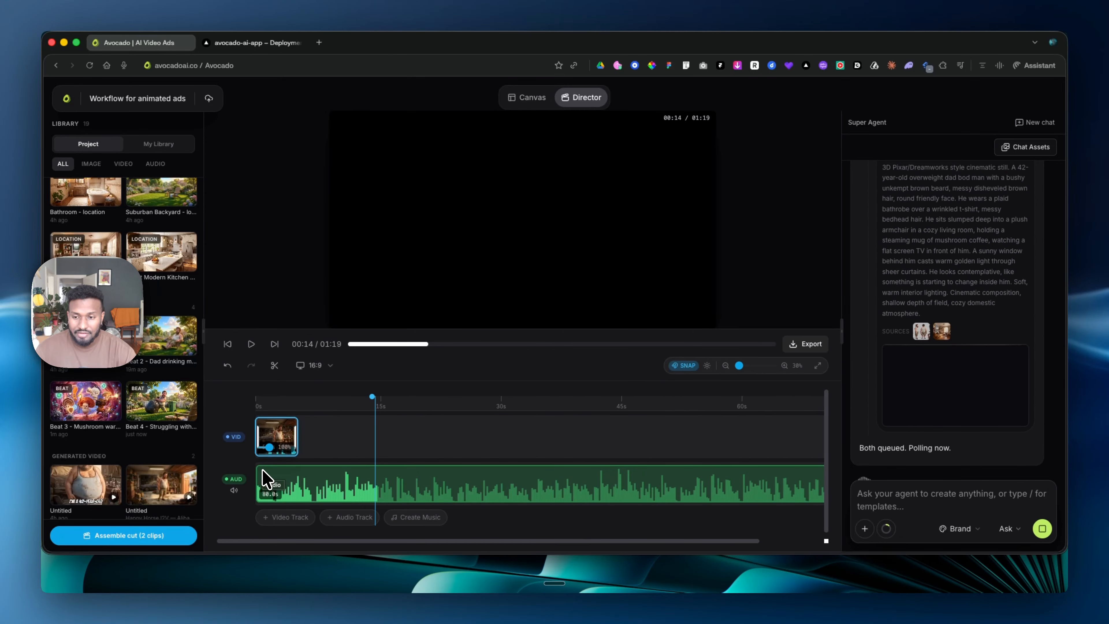
# - Play the garage video with the voice over from the start and return the playhead to 00:00
pyautogui.click(259, 408)
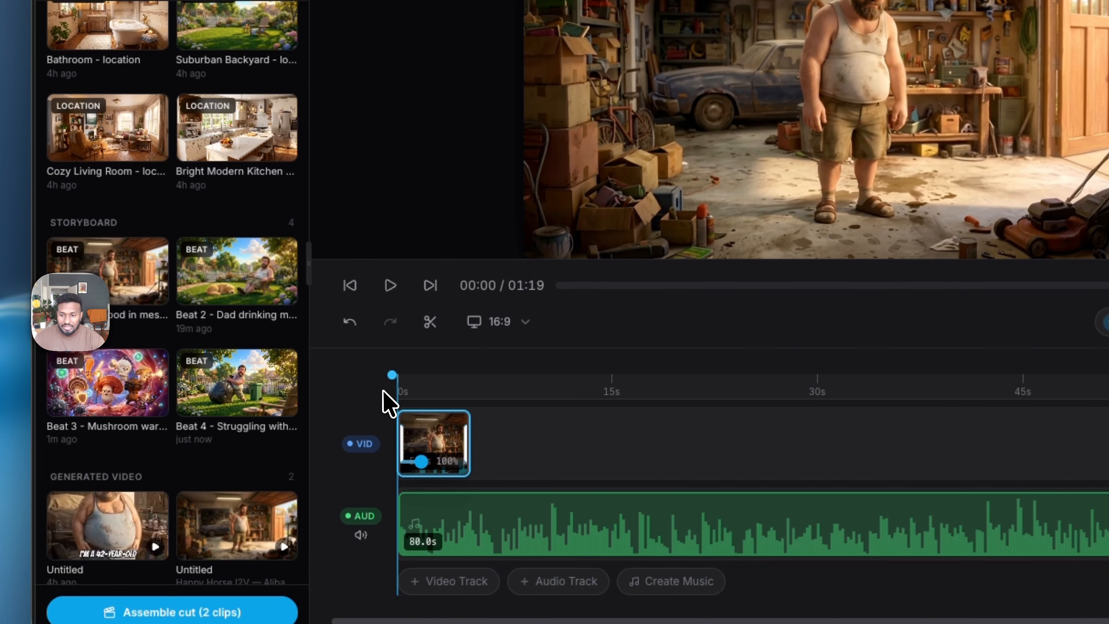
pyautogui.click(389, 286)
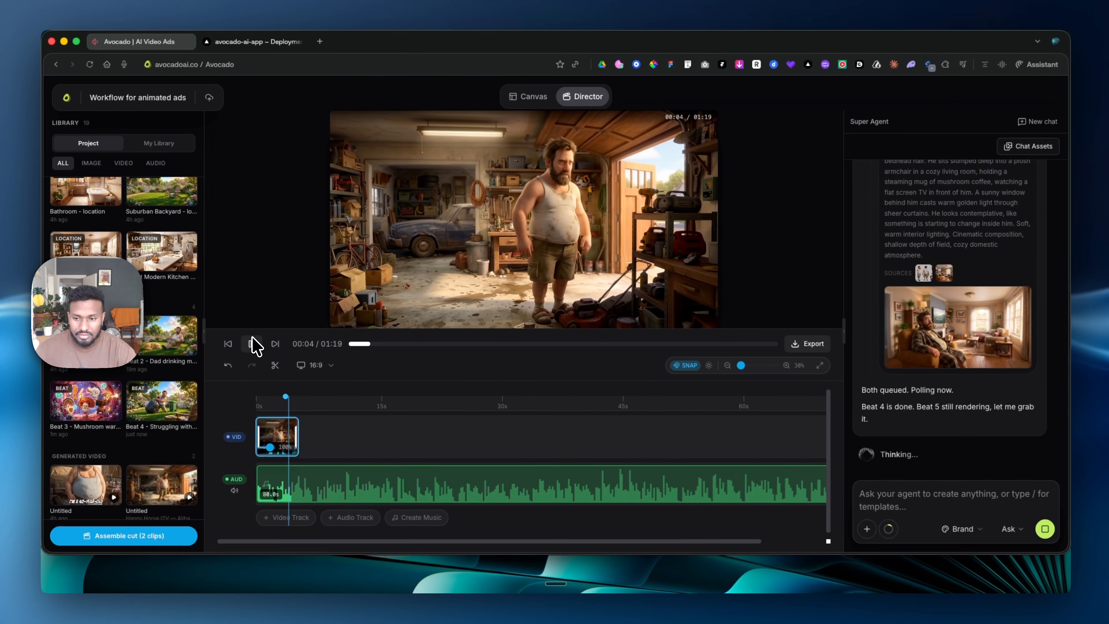
pyautogui.click(252, 343)
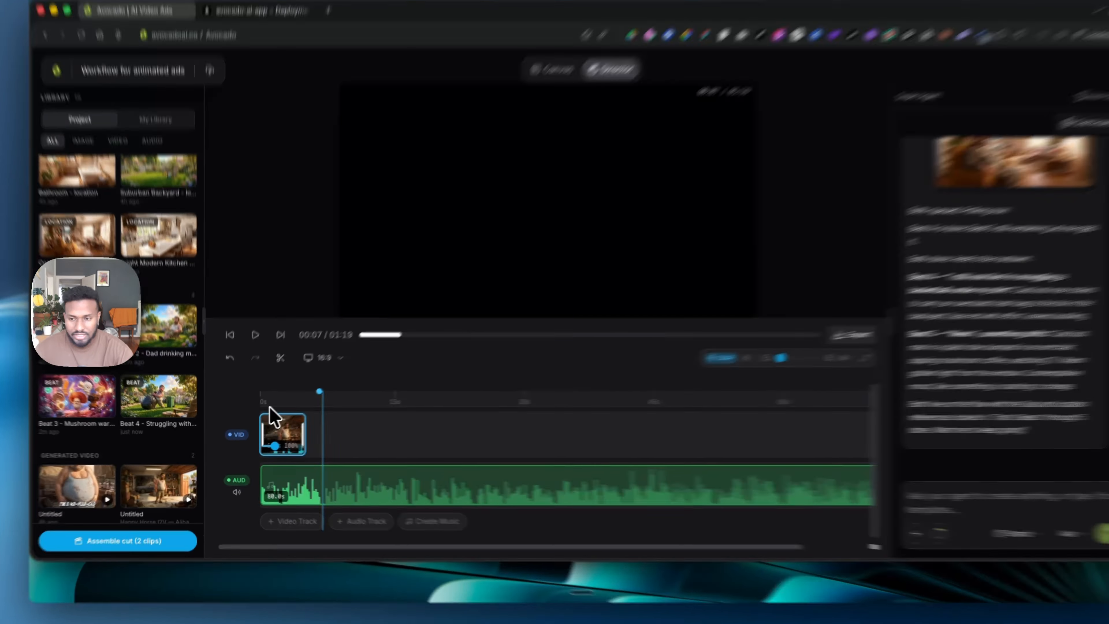
pyautogui.click(257, 402)
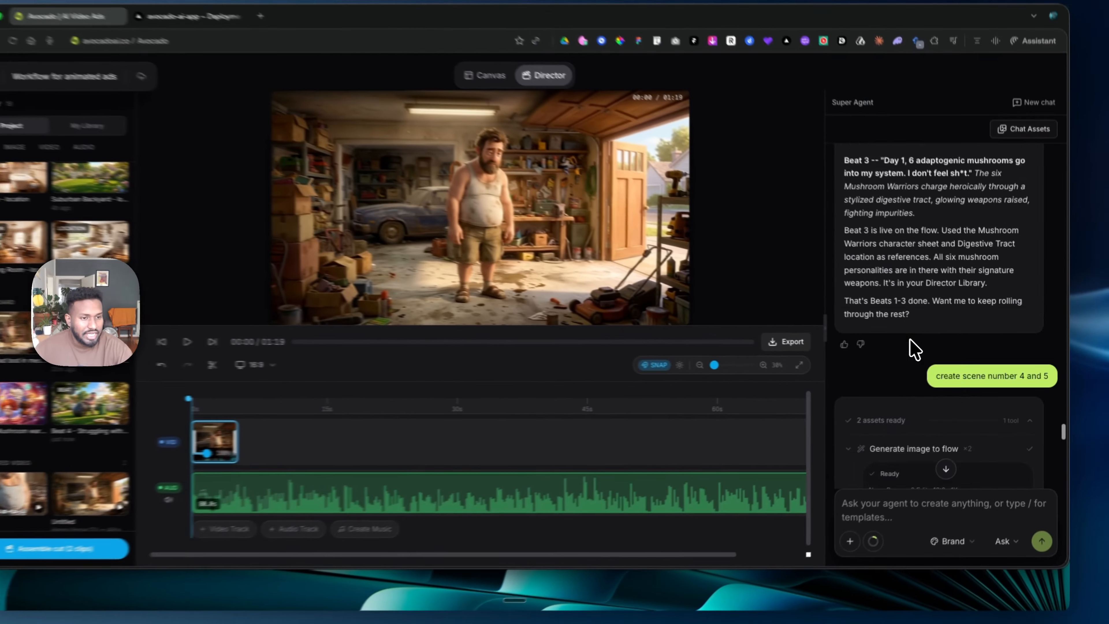
# - Collapse the scene 4 and 5 image generation details and review the agent conversation
pyautogui.scroll(-5, 910, 340)
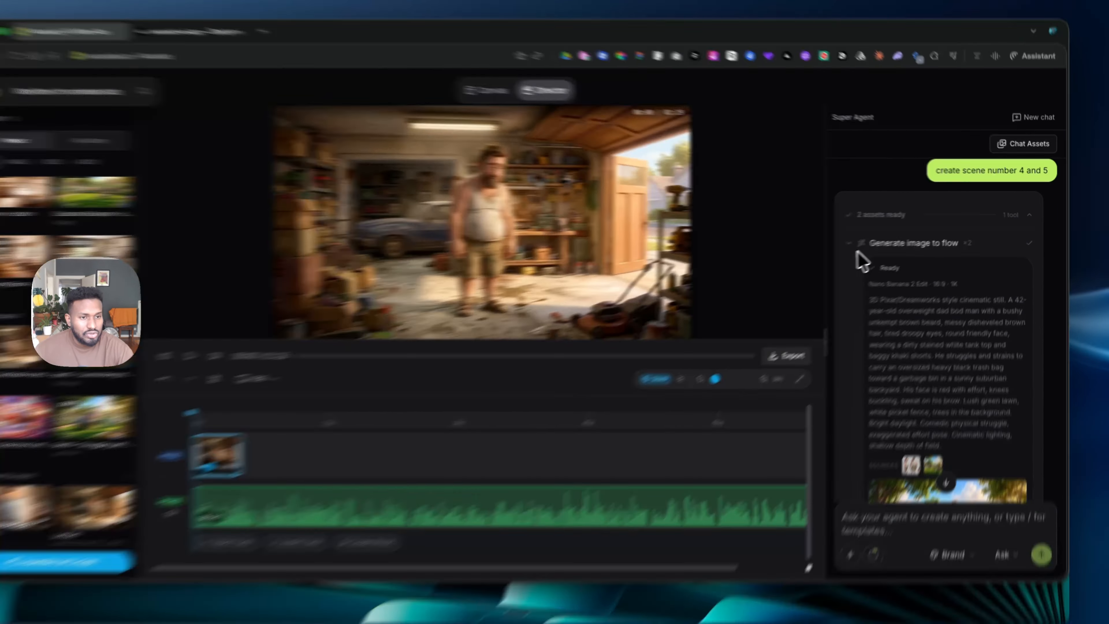
pyautogui.click(848, 232)
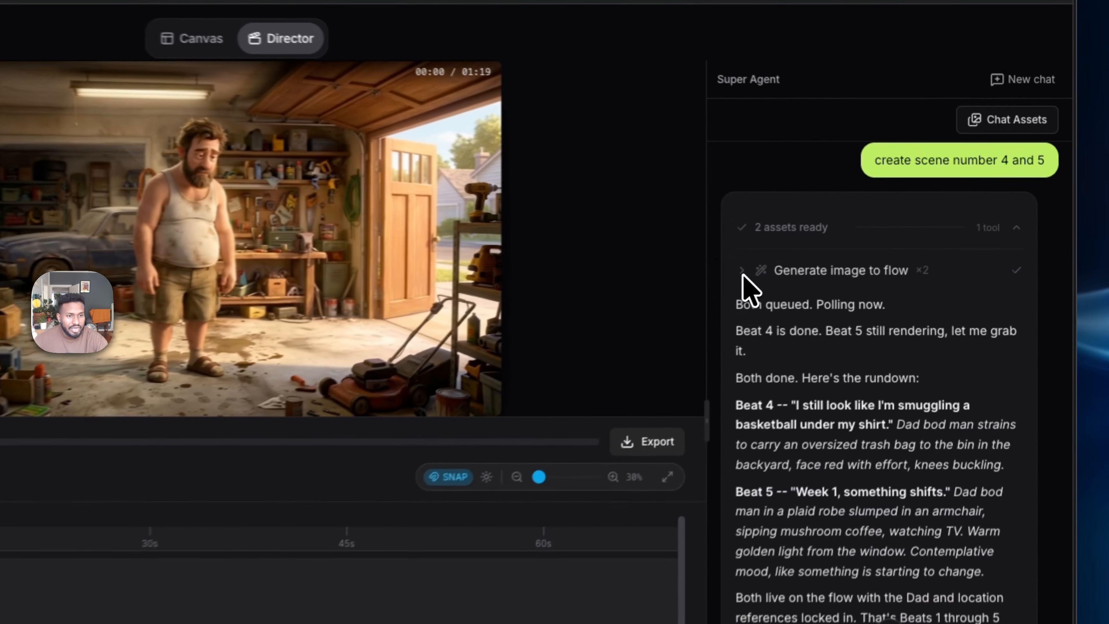
pyautogui.scroll(15, 816, 321)
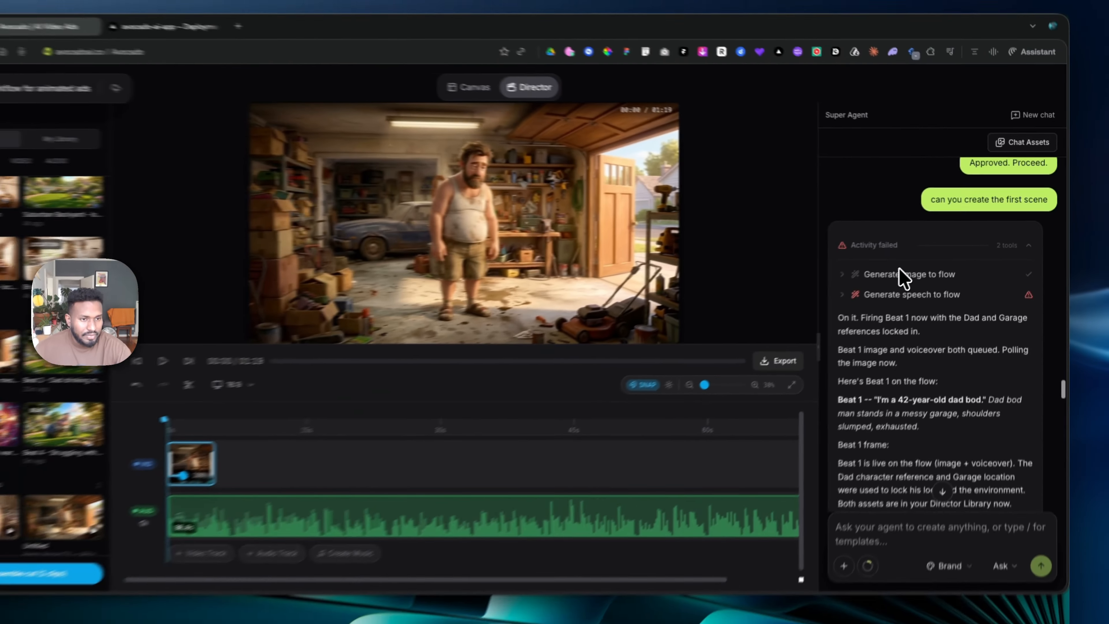
pyautogui.scroll(-15, 903, 278)
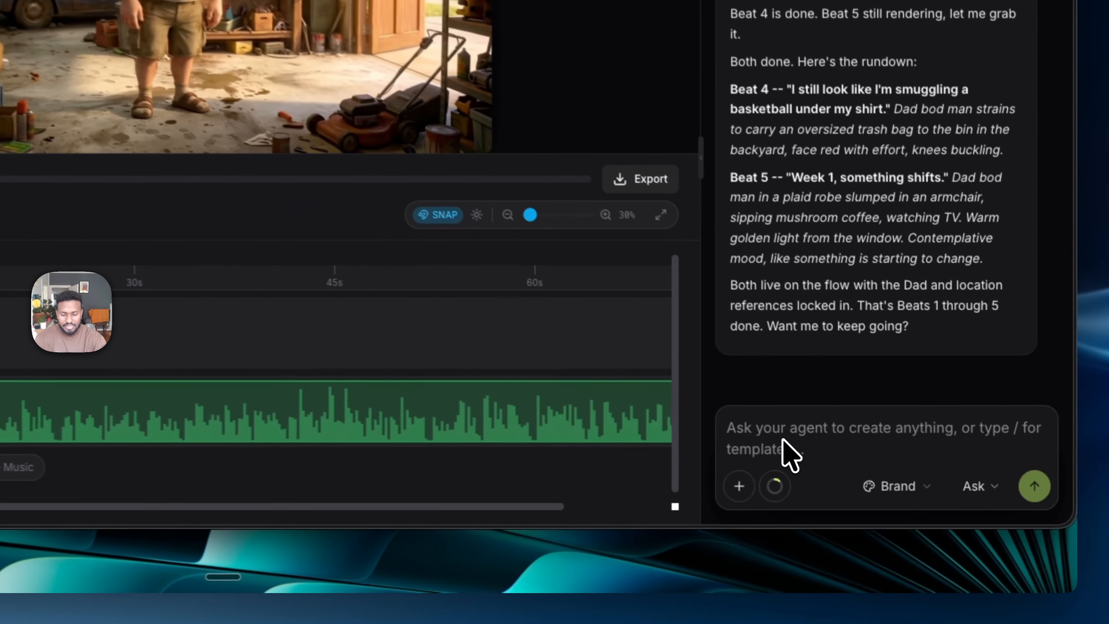
# - Ask the agent "how many scenes we still have left"
pyautogui.click(889, 498)
pyautogui.write('how man')
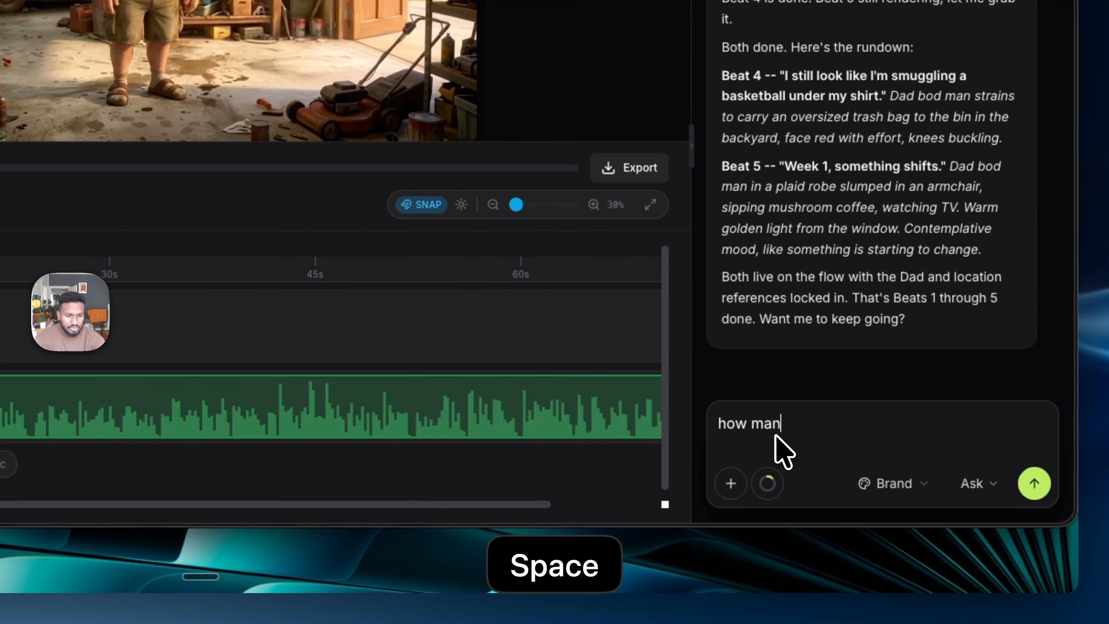
pyautogui.write('y scenes or ')
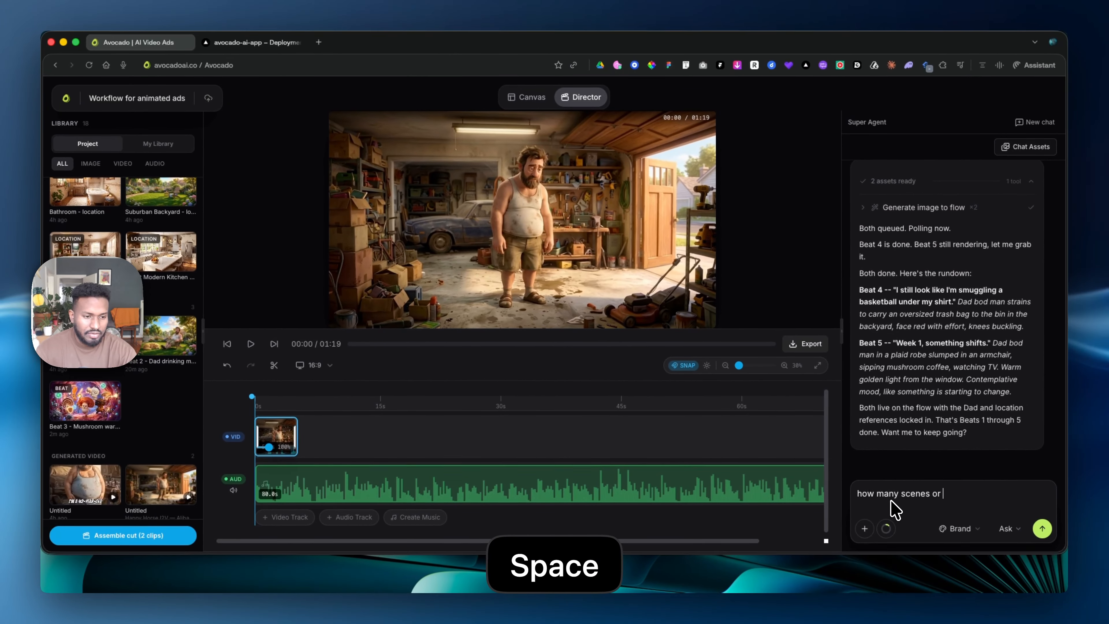
pyautogui.write('b')
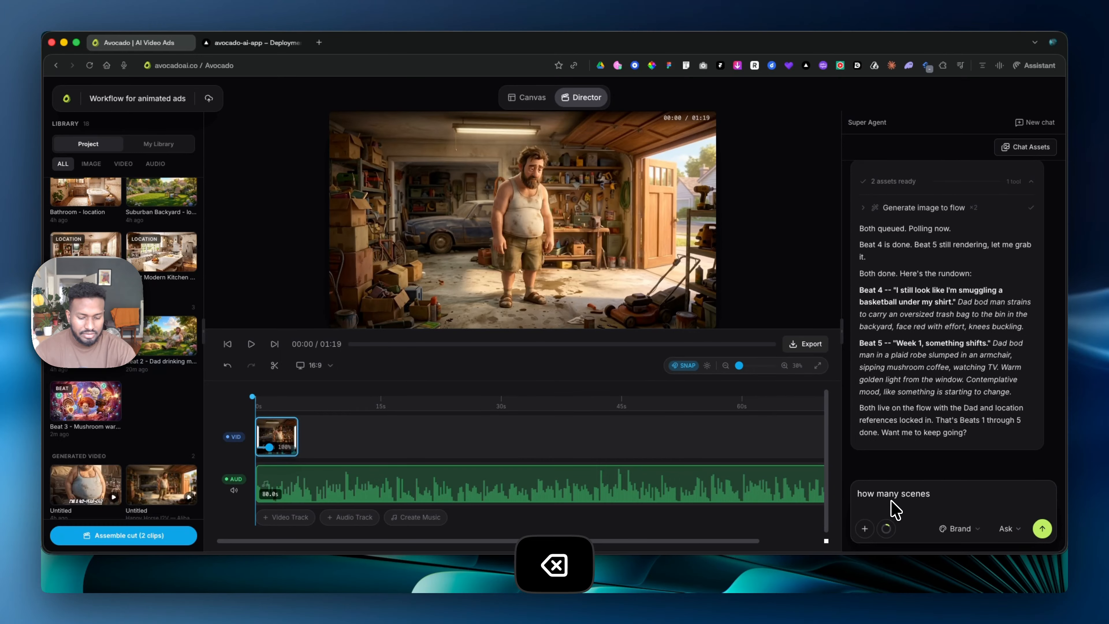
pyautogui.write(' we still have ')
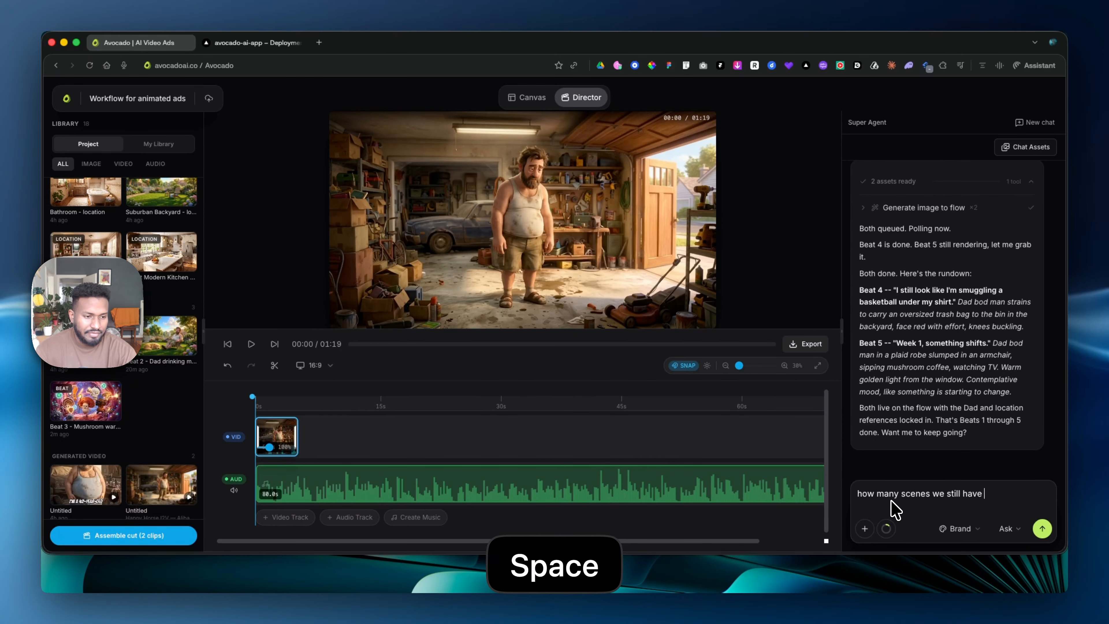
pyautogui.write('left')
pyautogui.press('Return')
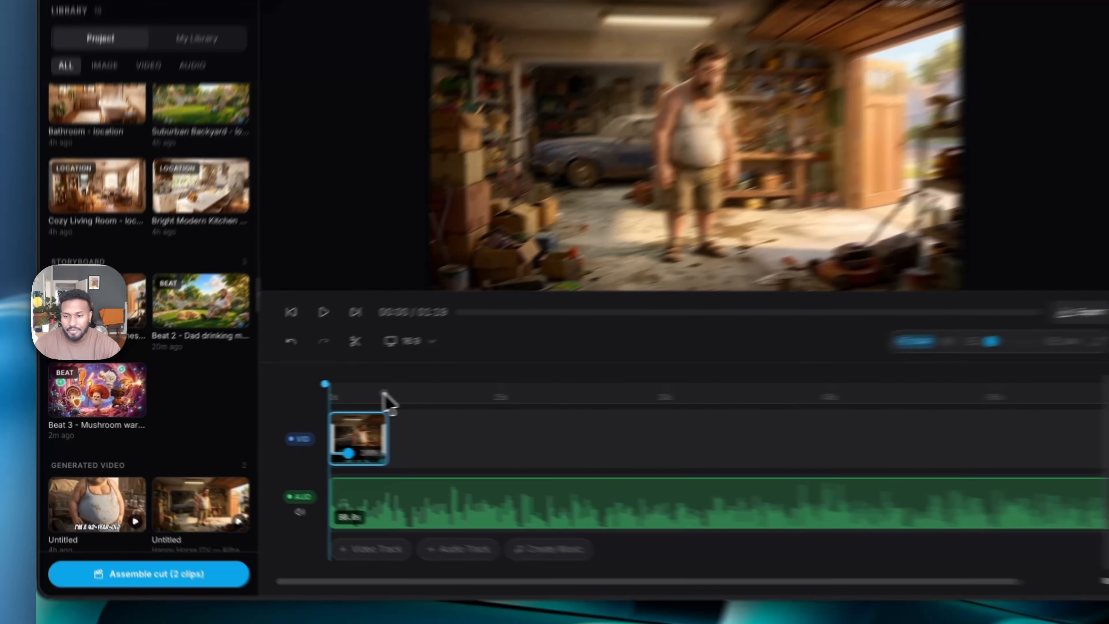
# - Add the Beat 2 and Beat 3 storyboard images to the video track after the garage video
pyautogui.click(296, 403)
pyautogui.click(175, 330)
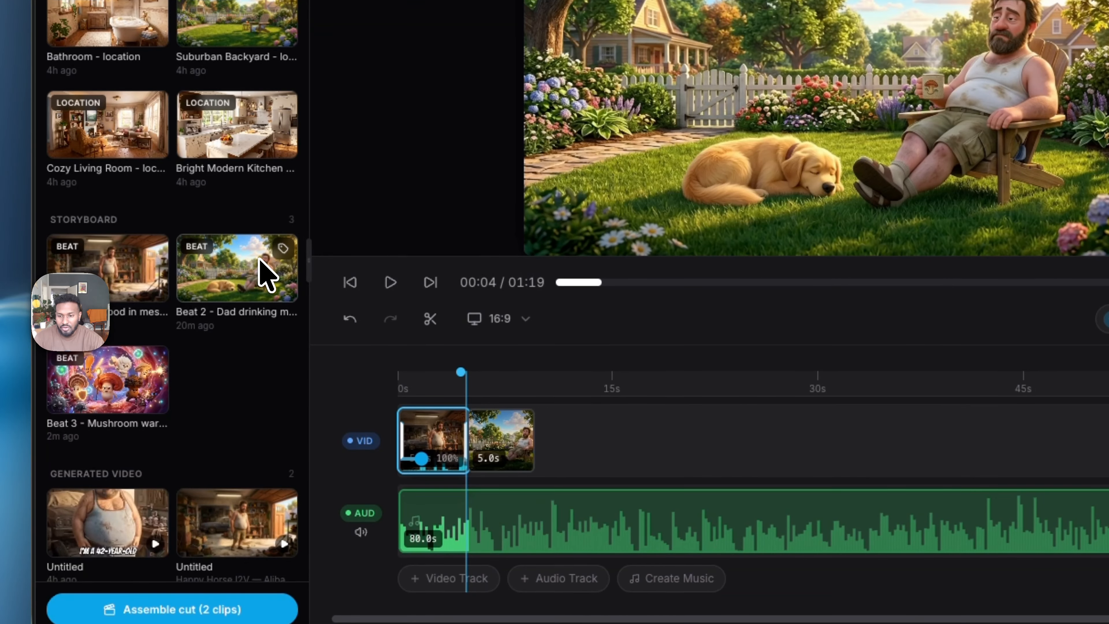
pyautogui.click(144, 389)
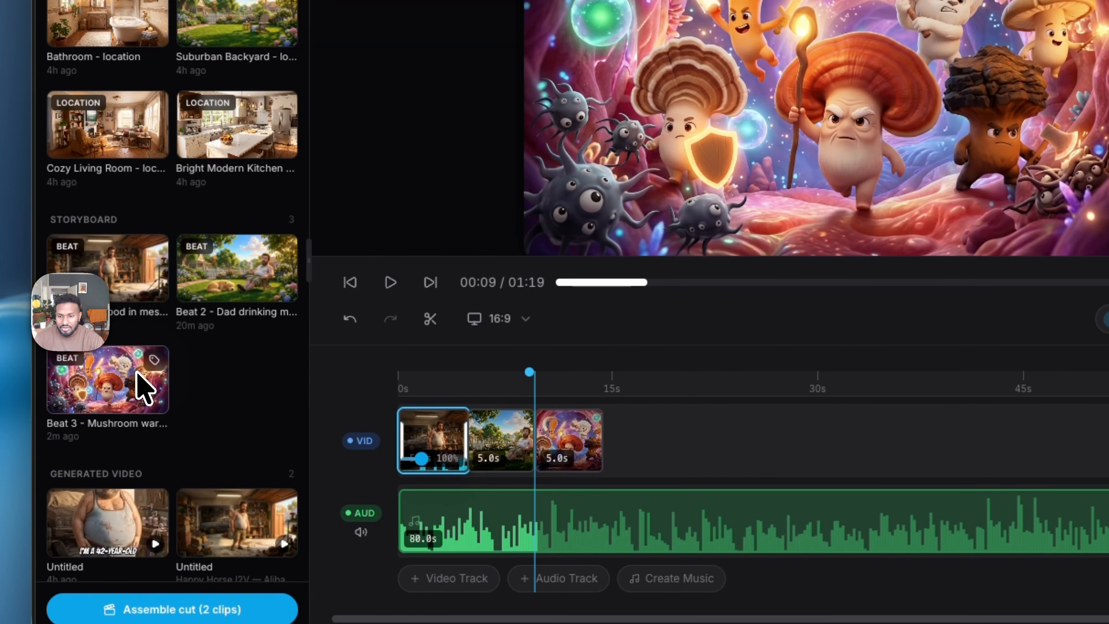
# - Scrub the timeline through the garage, Beat 2 and Beat 3 clips to check the sequence
pyautogui.click(393, 390)
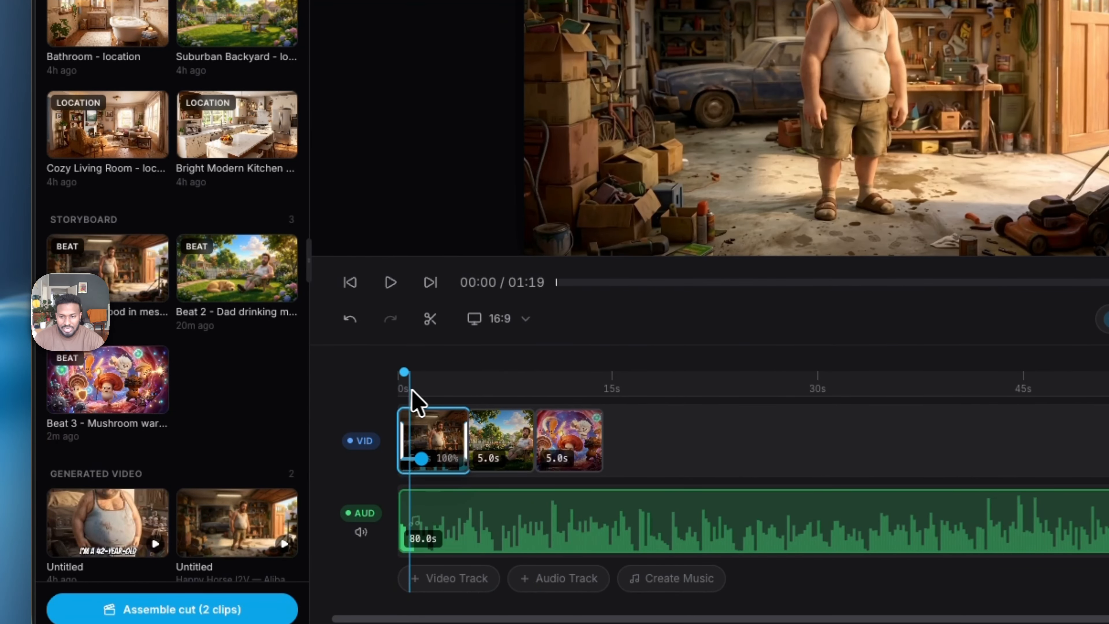
pyautogui.moveTo(412, 390); pyautogui.dragTo(591, 392)
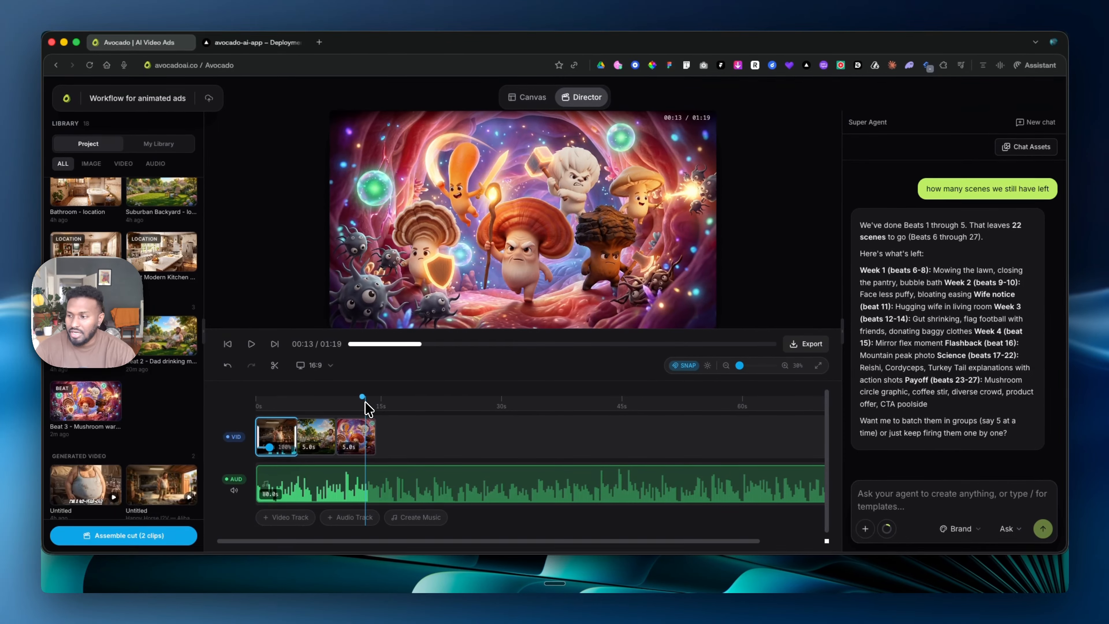
pyautogui.moveTo(372, 402); pyautogui.dragTo(334, 403)
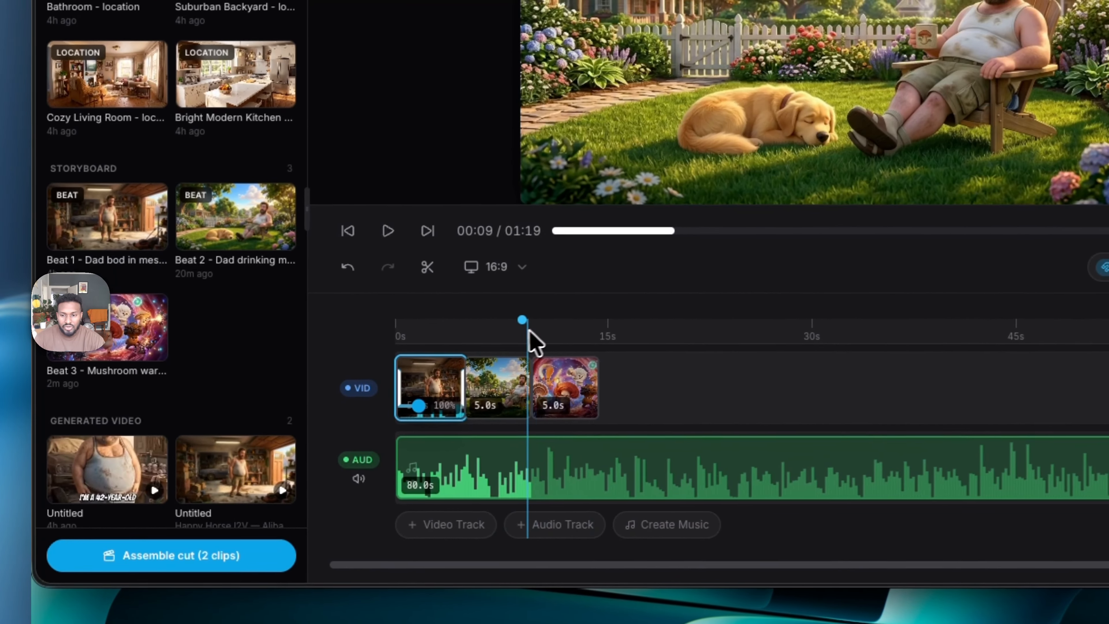
pyautogui.moveTo(529, 330)
pyautogui.mouseDown()
pyautogui.moveTo(421, 367)
pyautogui.moveTo(410, 390)
pyautogui.moveTo(513, 325)
pyautogui.moveTo(539, 346)
pyautogui.mouseUp()
# - Examine the generated voice over audio and cast references in the project library and scrub around the Beat 2 clip
pyautogui.scroll(-6, 175, 342)
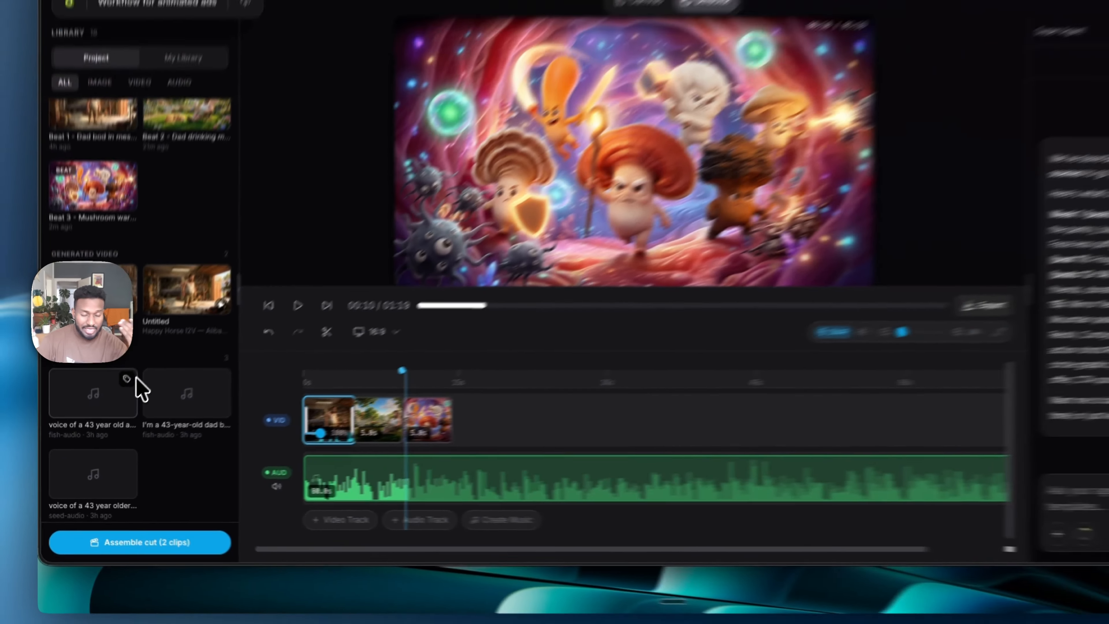
pyautogui.moveTo(141, 389)
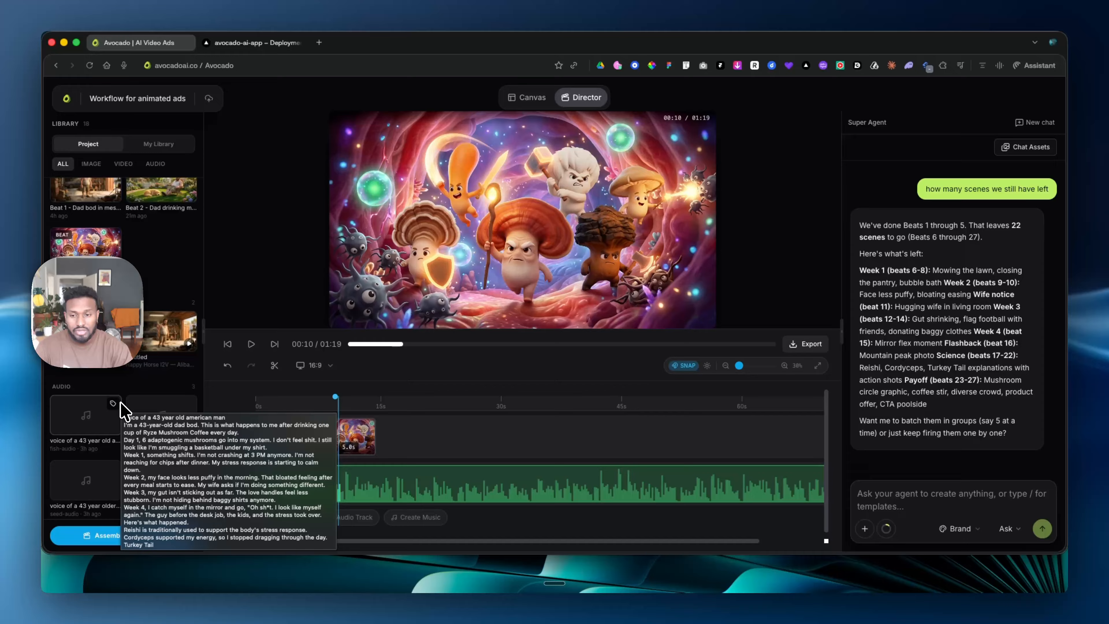
pyautogui.moveTo(296, 403); pyautogui.dragTo(330, 404)
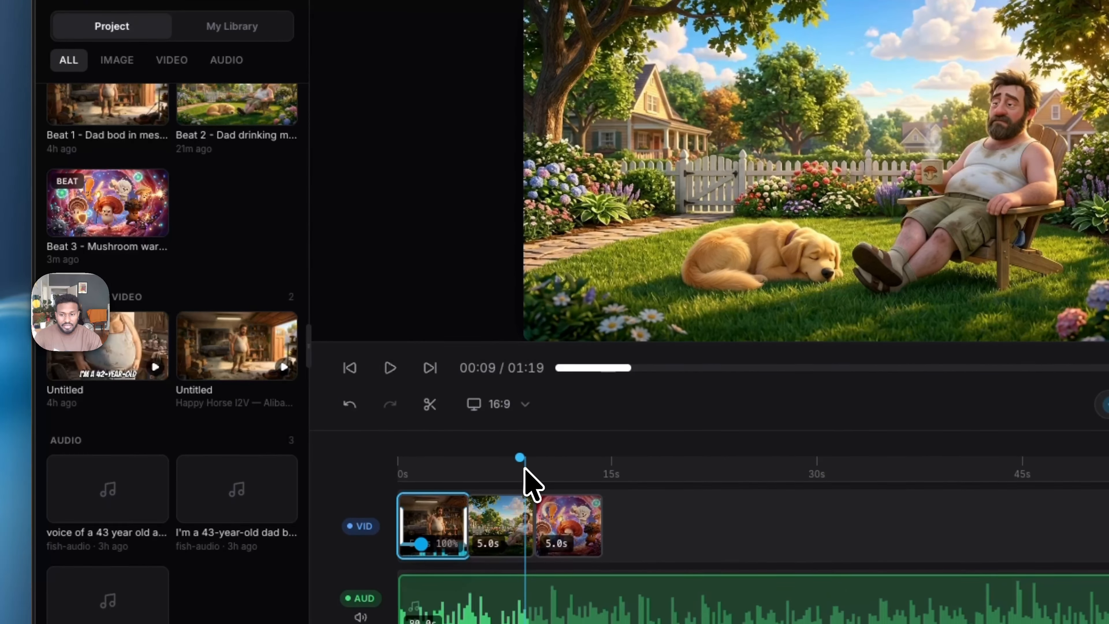
pyautogui.moveTo(523, 468); pyautogui.dragTo(488, 477)
pyautogui.scroll(1, 216, 324)
pyautogui.scroll(10, 217, 332)
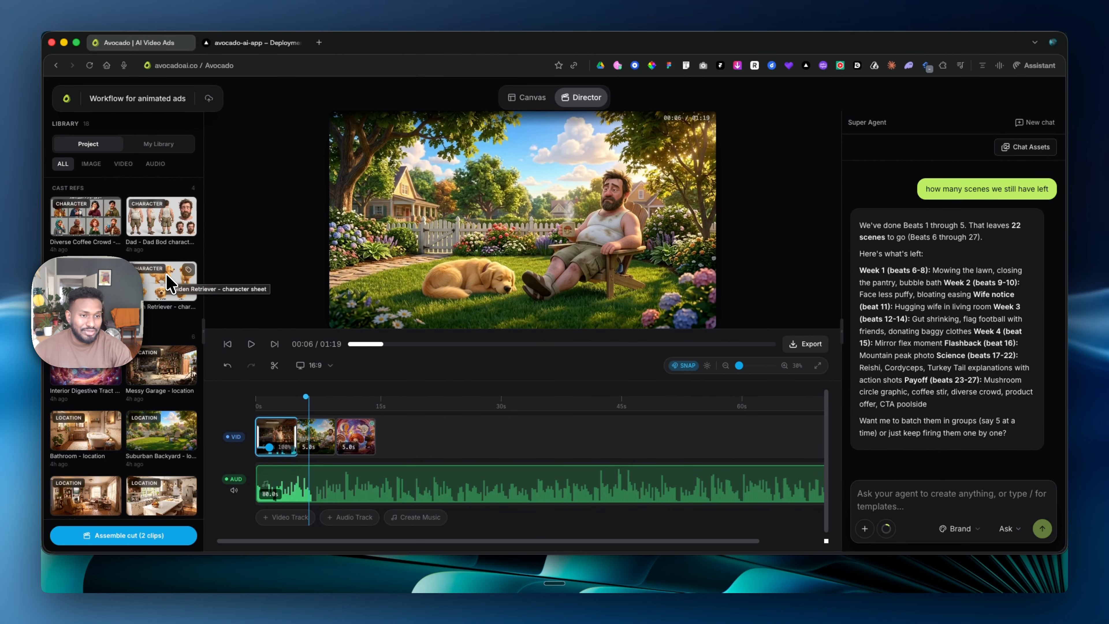
# - Ask the agent "Let's create the pending beats/scenes images"
pyautogui.click(903, 492)
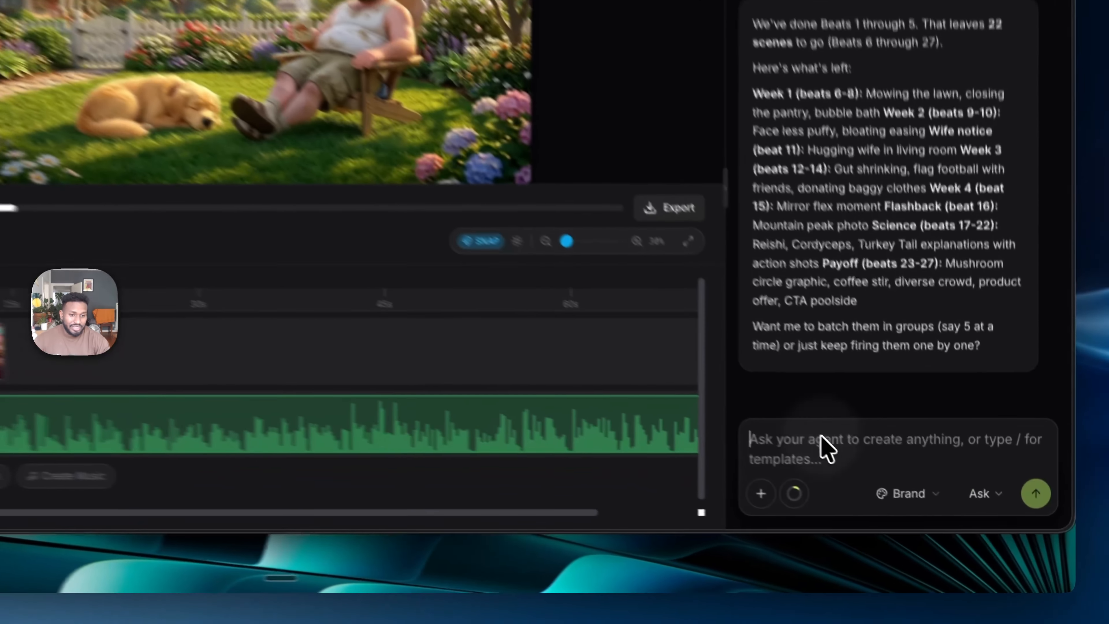
pyautogui.click(903, 491)
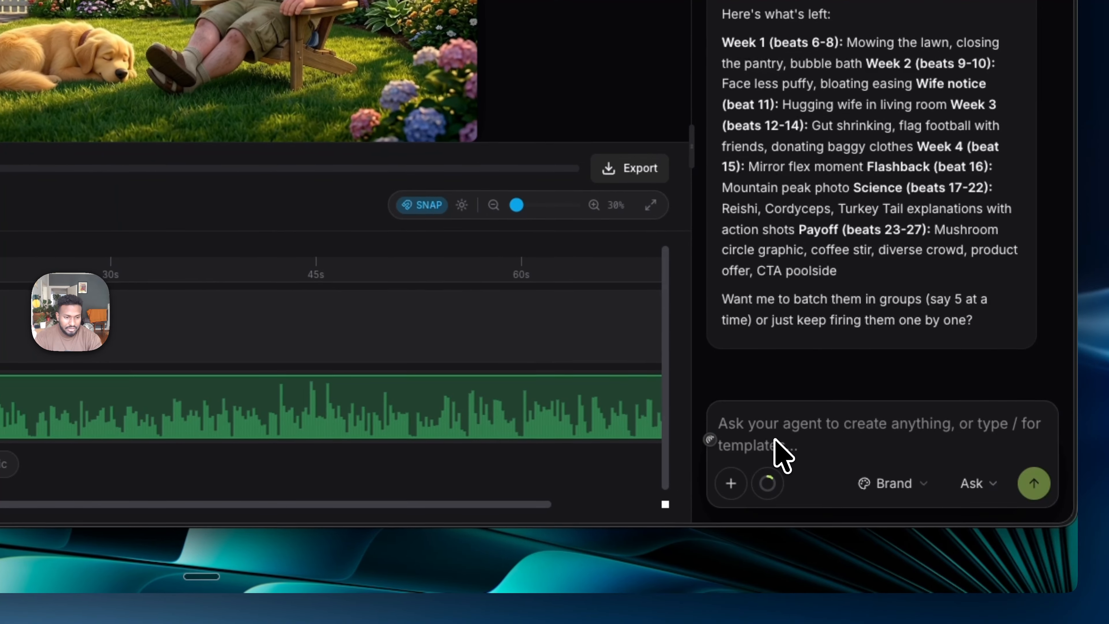
pyautogui.write("Let's ")
pyautogui.write('crene tge')
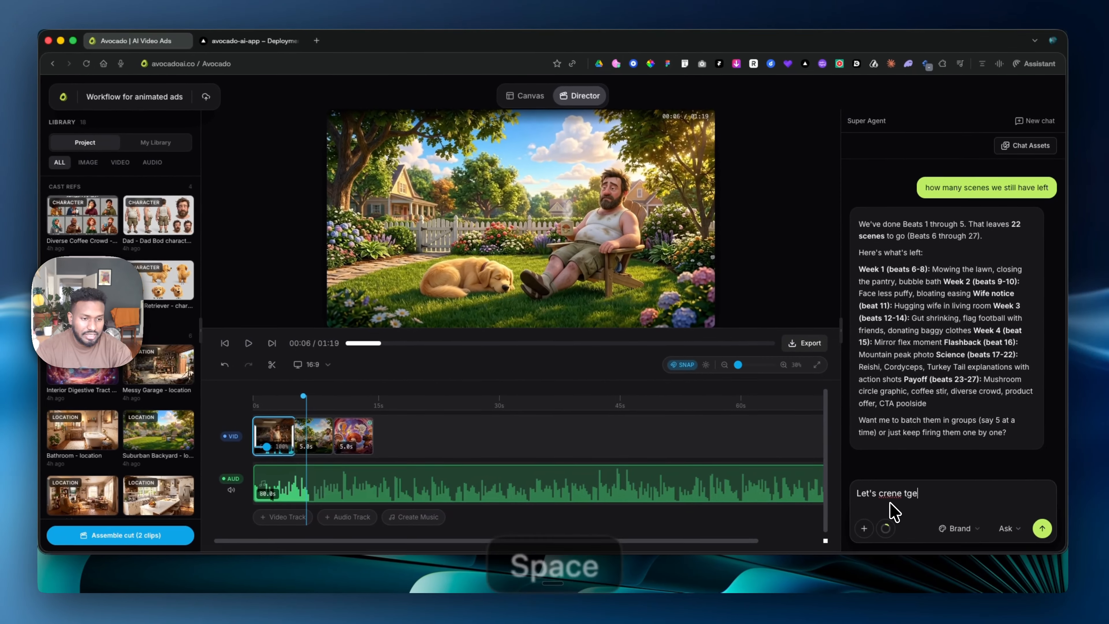
pyautogui.press('BackSpace')
pyautogui.press('BackSpace')
pyautogui.press('BackSpace')
pyautogui.press('BackSpace')
pyautogui.press('BackSpace')
pyautogui.press('BackSpace')
pyautogui.write('ate')
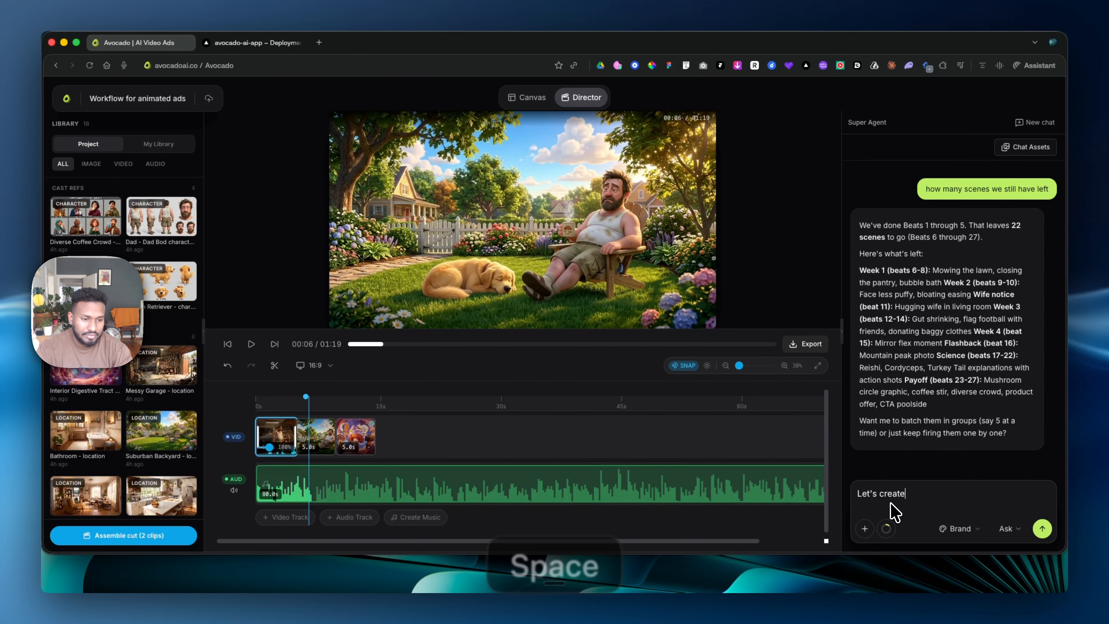
pyautogui.write(' the pending beats,')
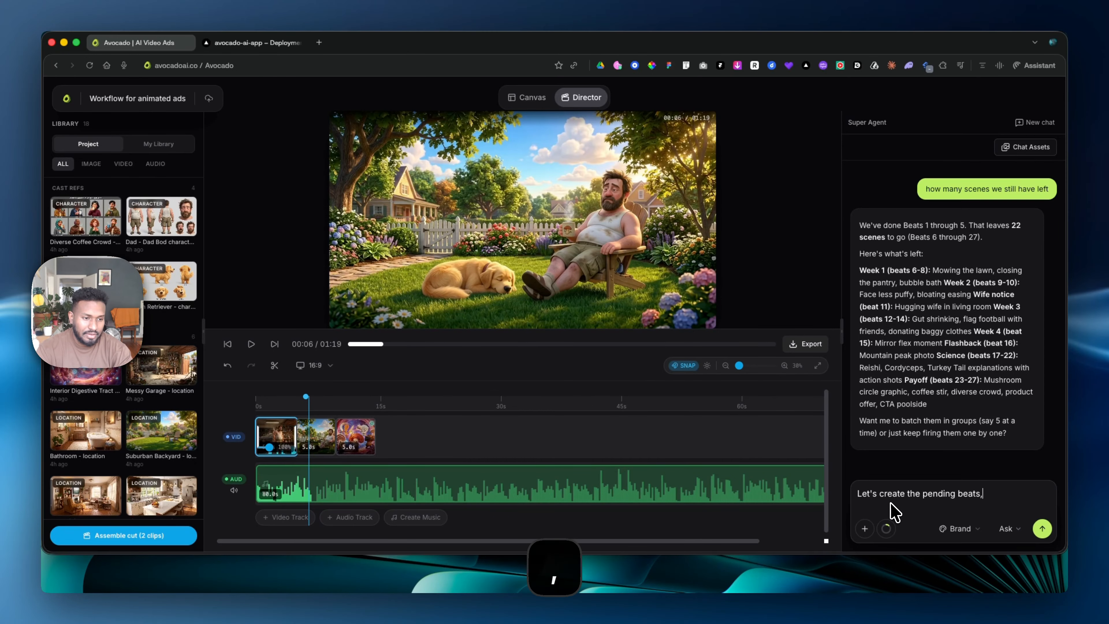
pyautogui.press('BackSpace')
pyautogui.write('/scen')
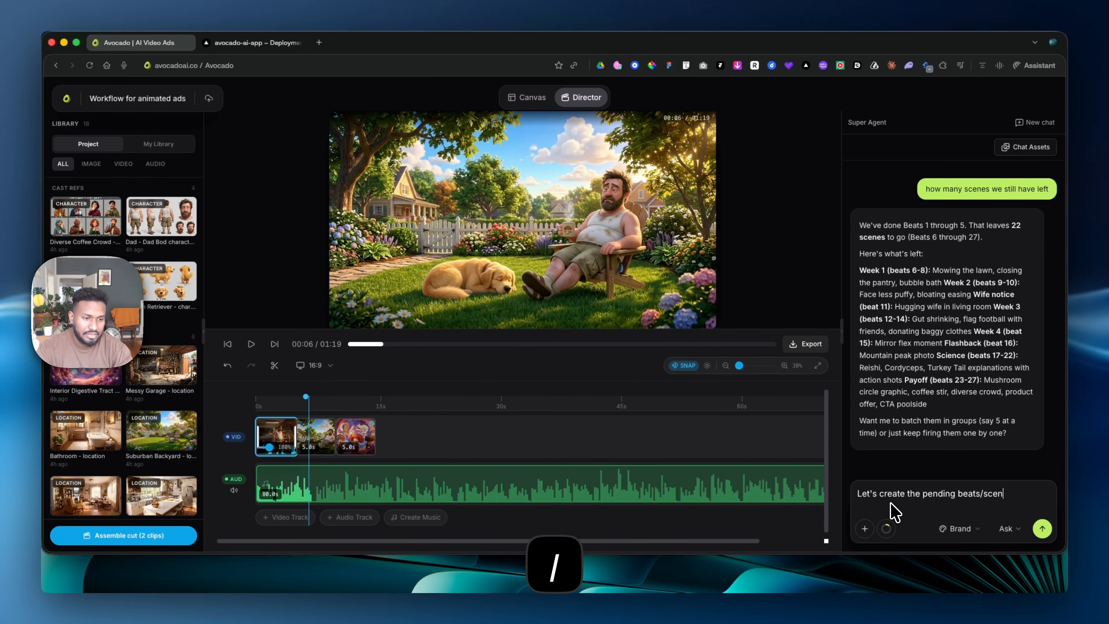
pyautogui.write('es image')
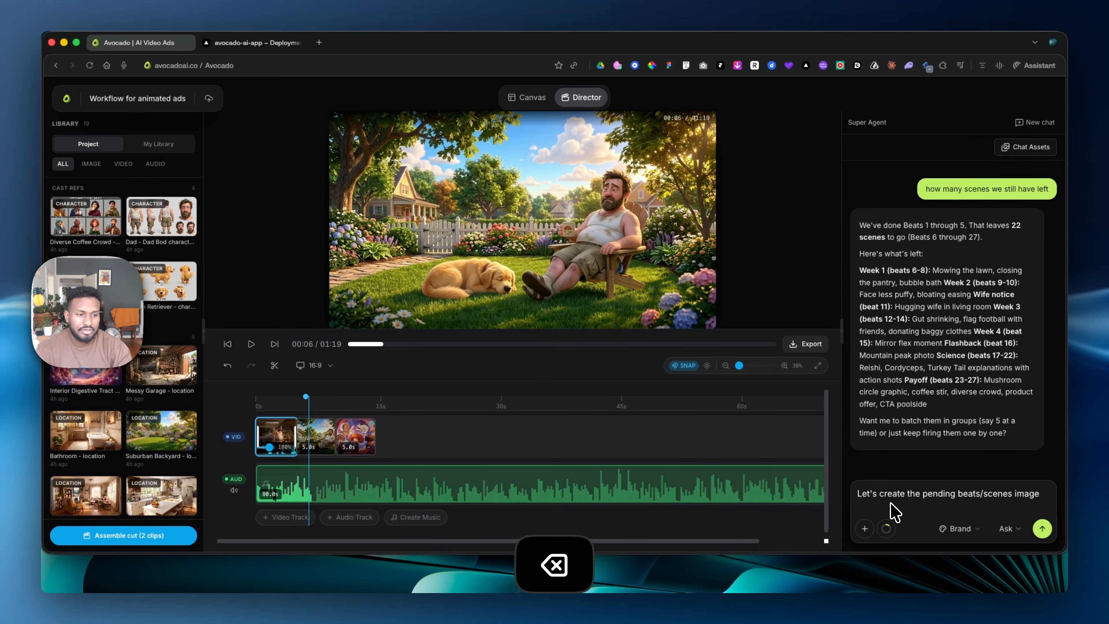
pyautogui.write('s')
pyautogui.press('Return')
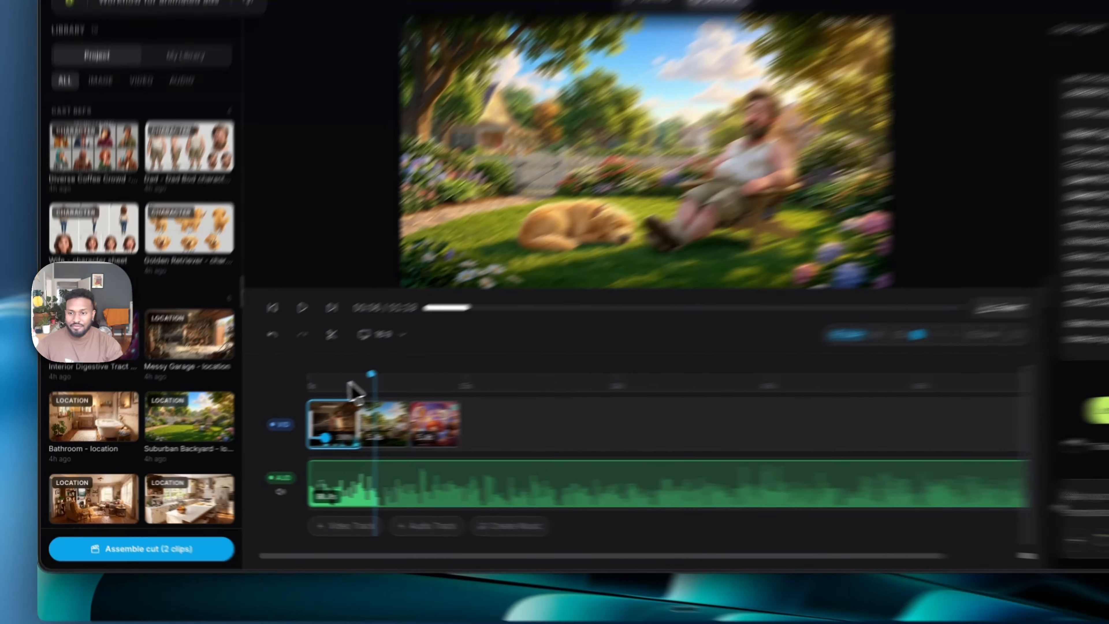
# - Review the assembled clips by scrubbing and playing the timeline from its start, and reread the earlier scene 2 and 3 replies in the chat
pyautogui.click(269, 401)
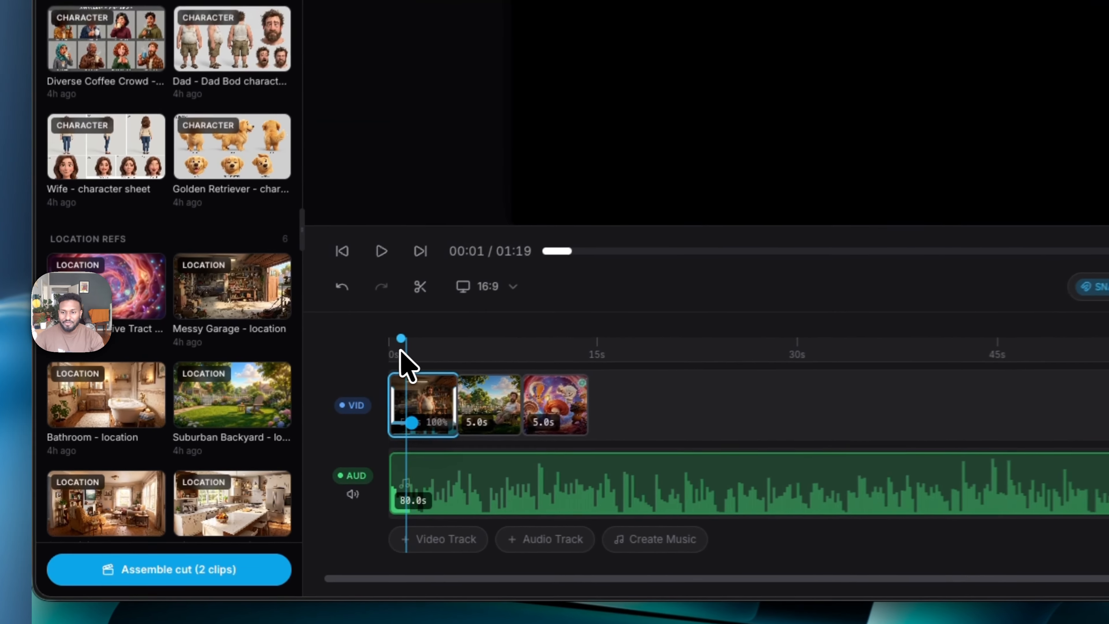
pyautogui.moveTo(430, 358); pyautogui.dragTo(607, 366)
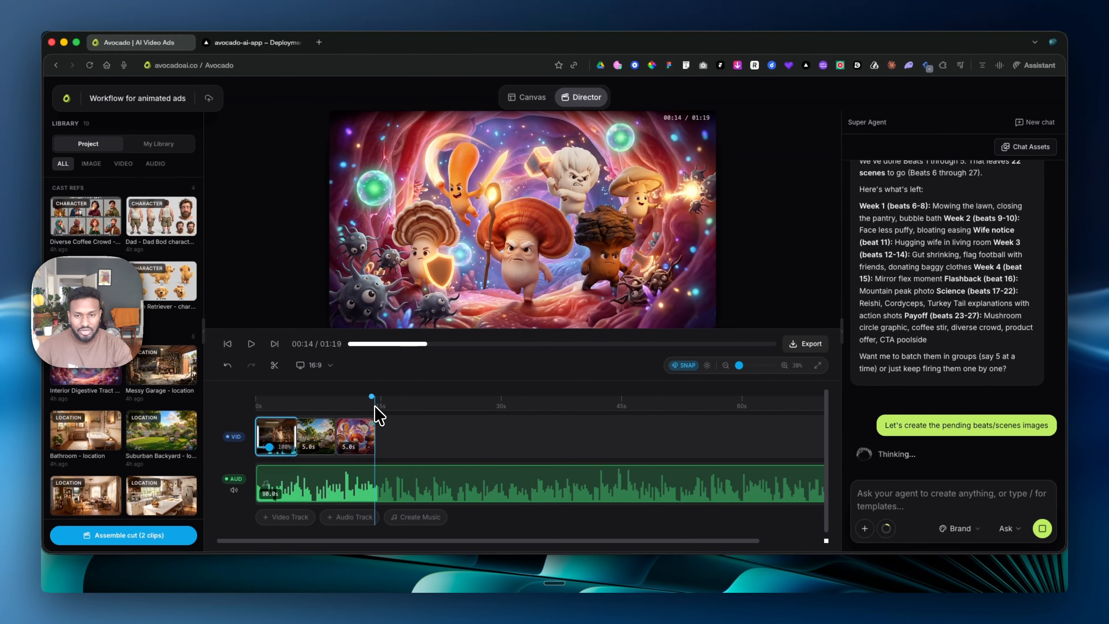
pyautogui.moveTo(374, 405); pyautogui.dragTo(261, 409)
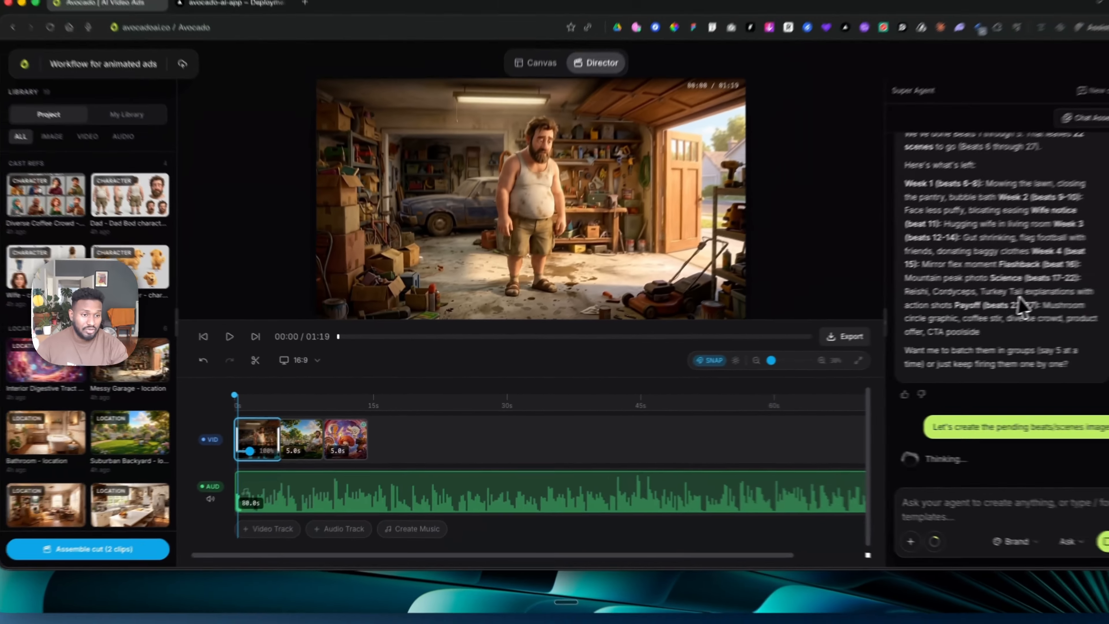
pyautogui.scroll(2, 983, 312)
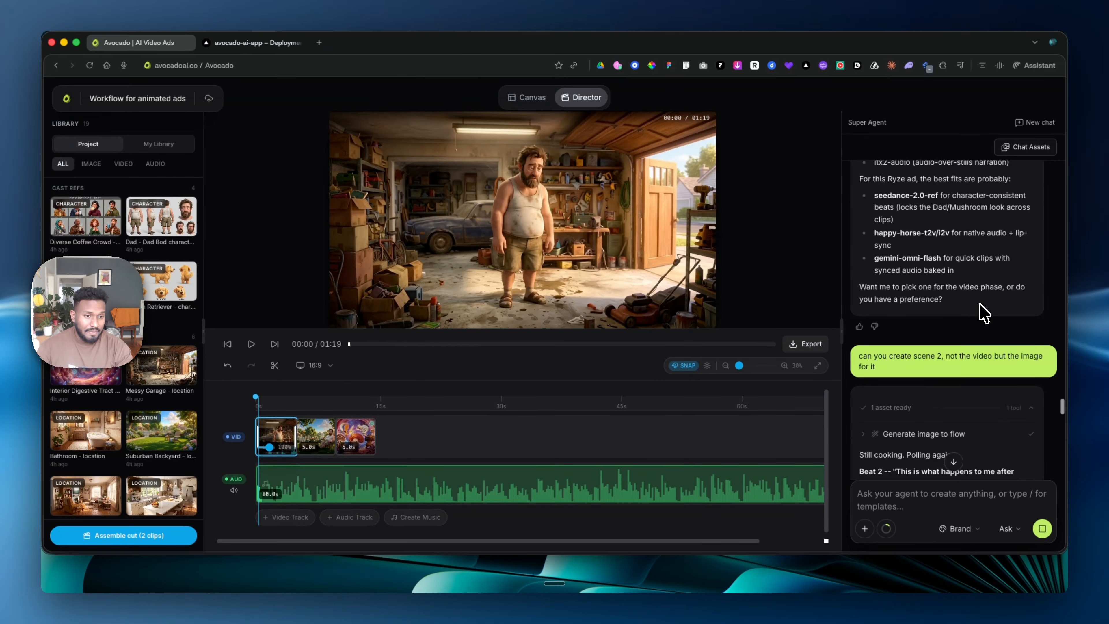
pyautogui.scroll(-3, 983, 311)
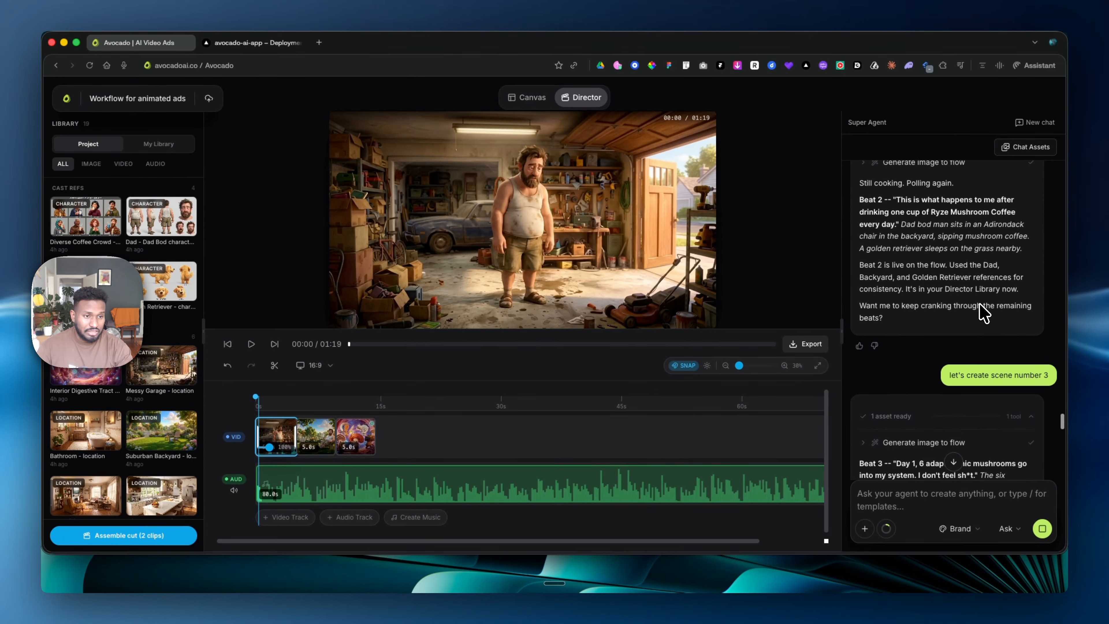
pyautogui.scroll(-5, 983, 312)
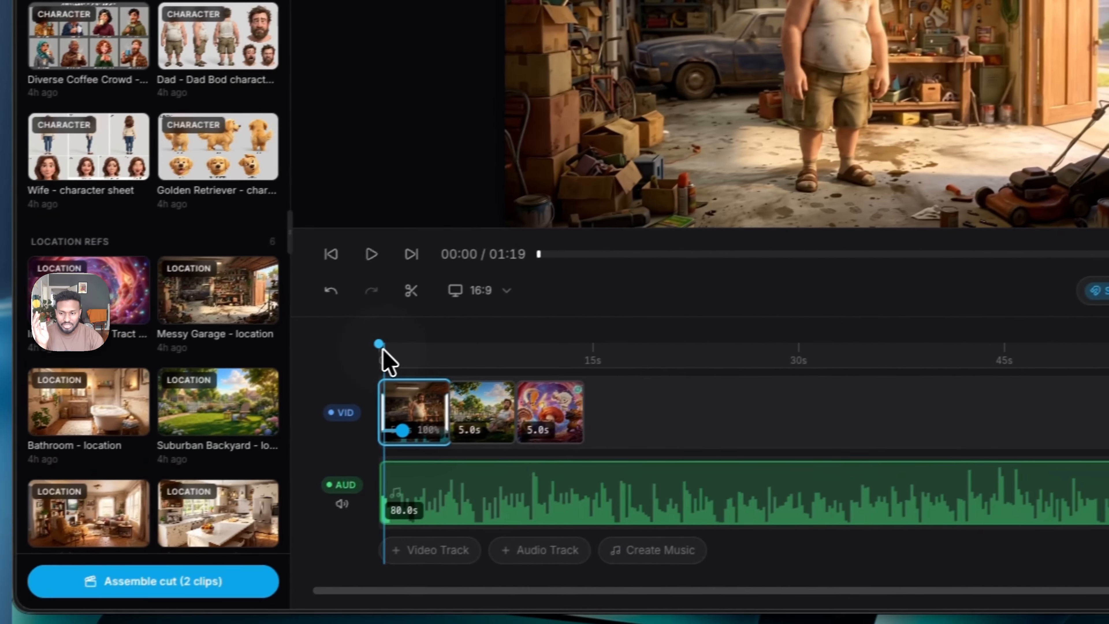
pyautogui.press('space')
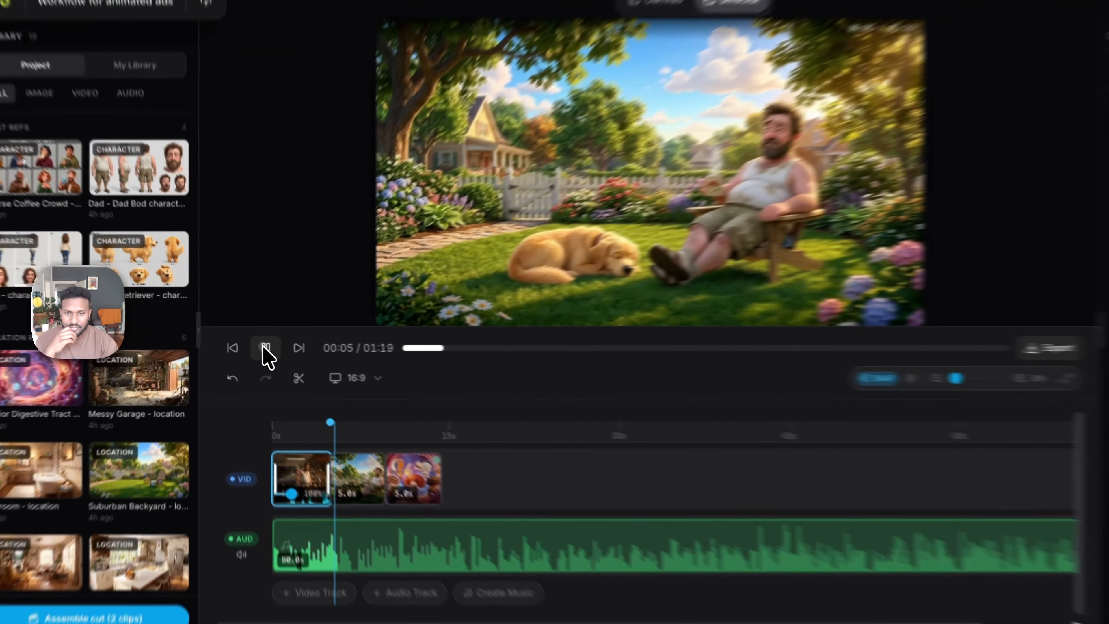
pyautogui.click(249, 349)
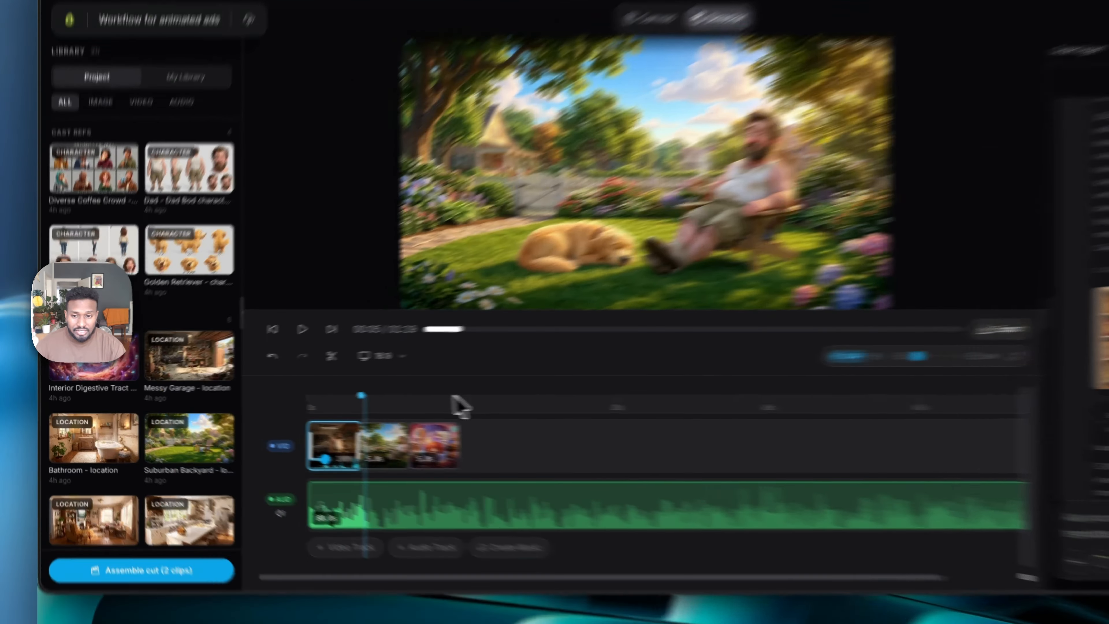
# - Add the Beat 4 and Beat 6 storyboard images to the video track after the Beat 3 clip and move the playhead to their end
pyautogui.click(374, 398)
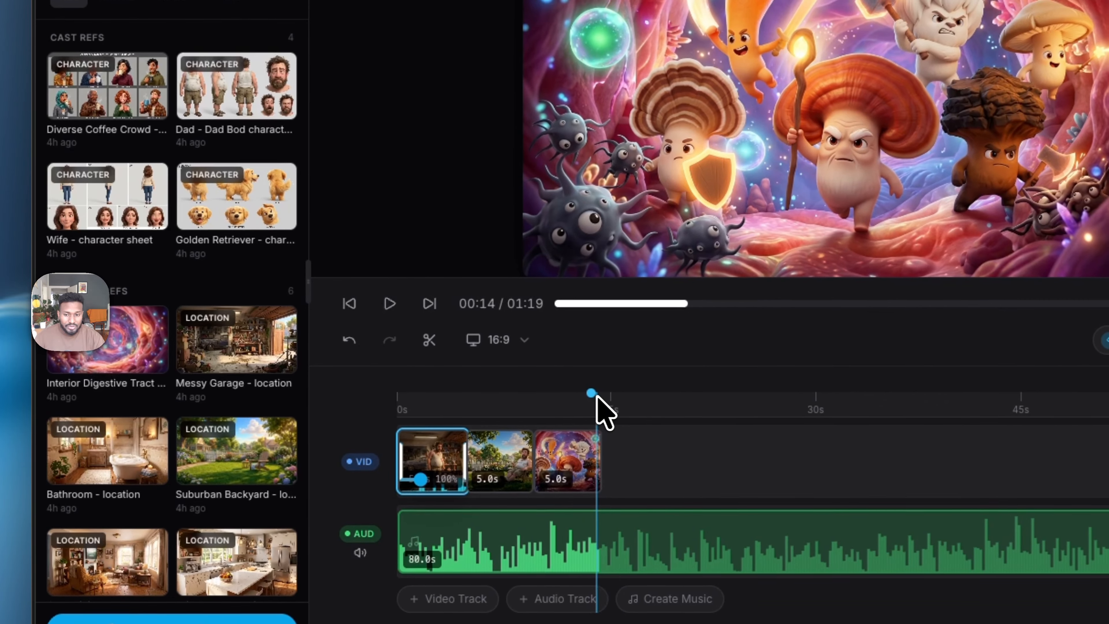
pyautogui.scroll(-12, 136, 391)
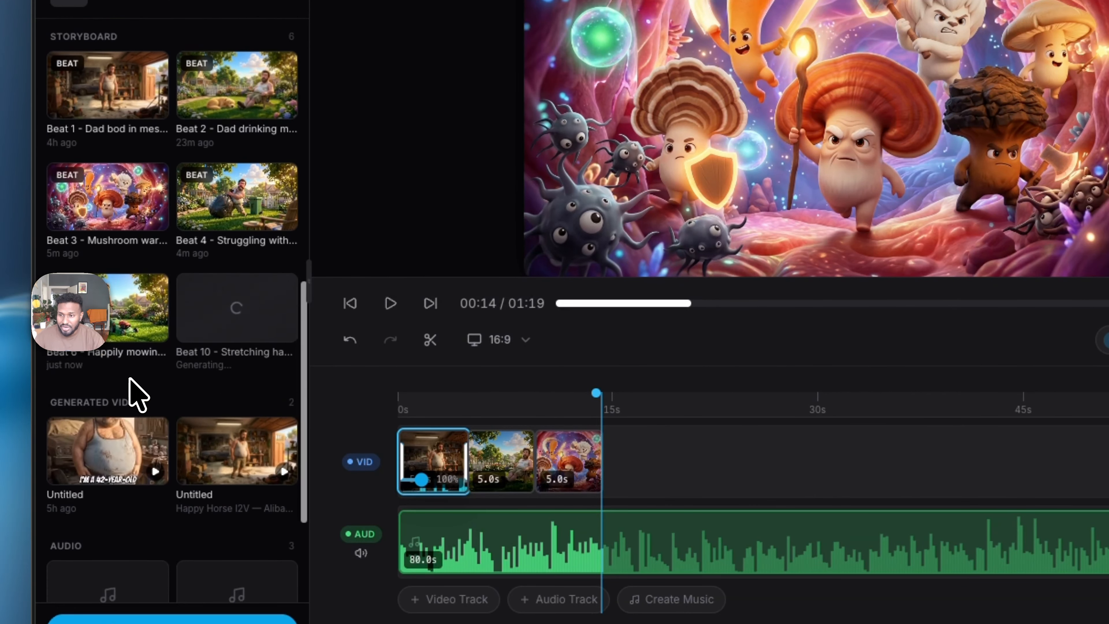
pyautogui.click(219, 222)
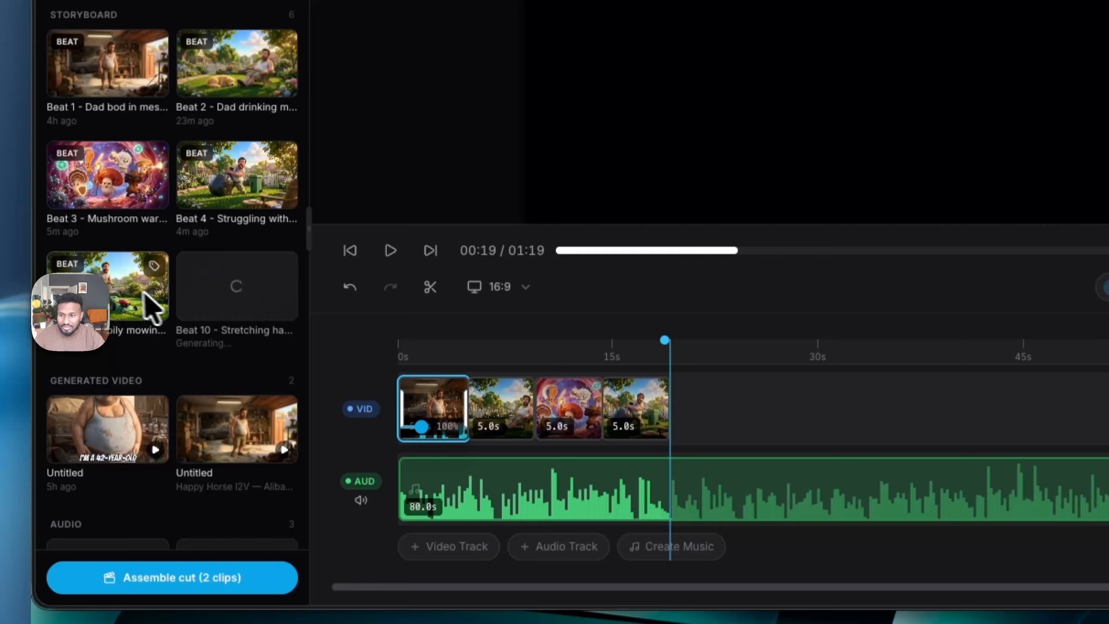
pyautogui.click(133, 343)
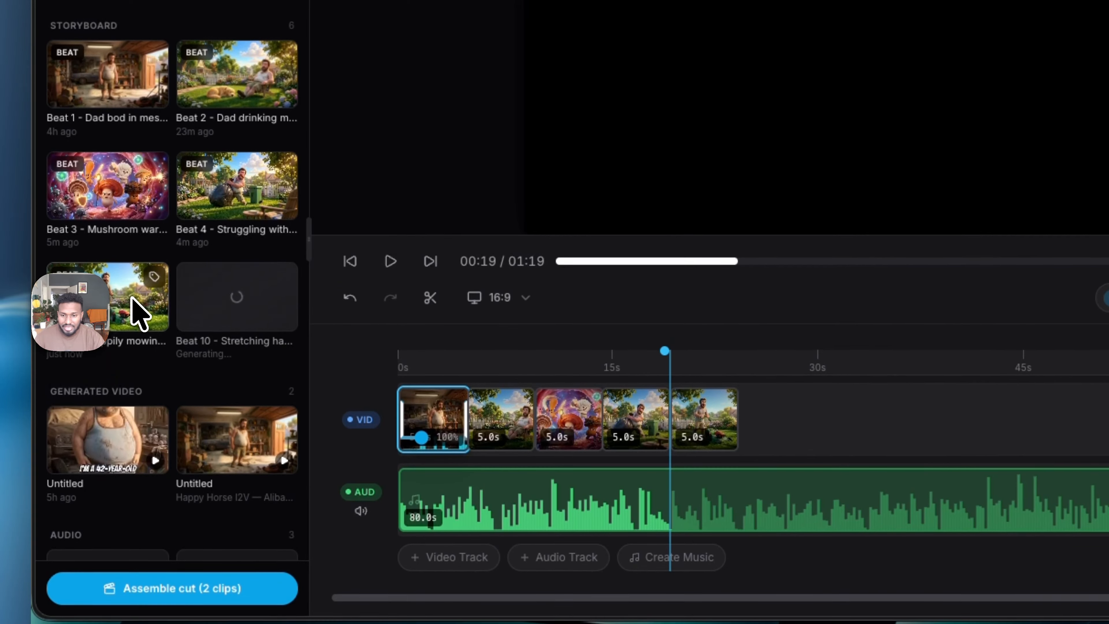
pyautogui.moveTo(723, 368); pyautogui.dragTo(726, 401)
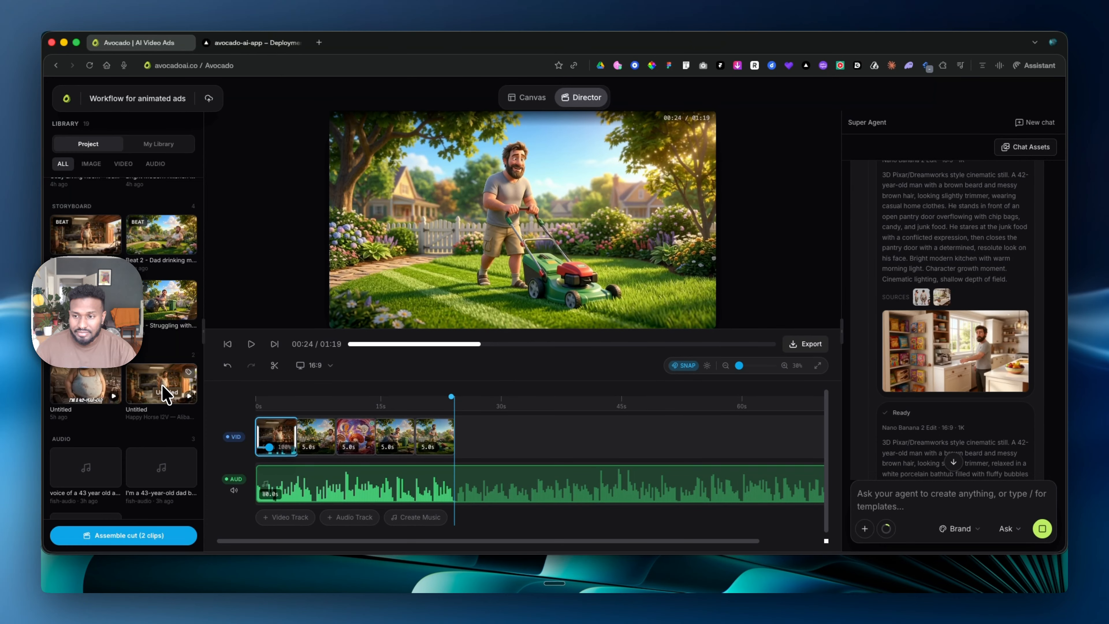
# - Examine the library and the agent's generated images and prompts for Beats 6 to 10, and collapse the image generation details in the chat
pyautogui.scroll(2, 167, 397)
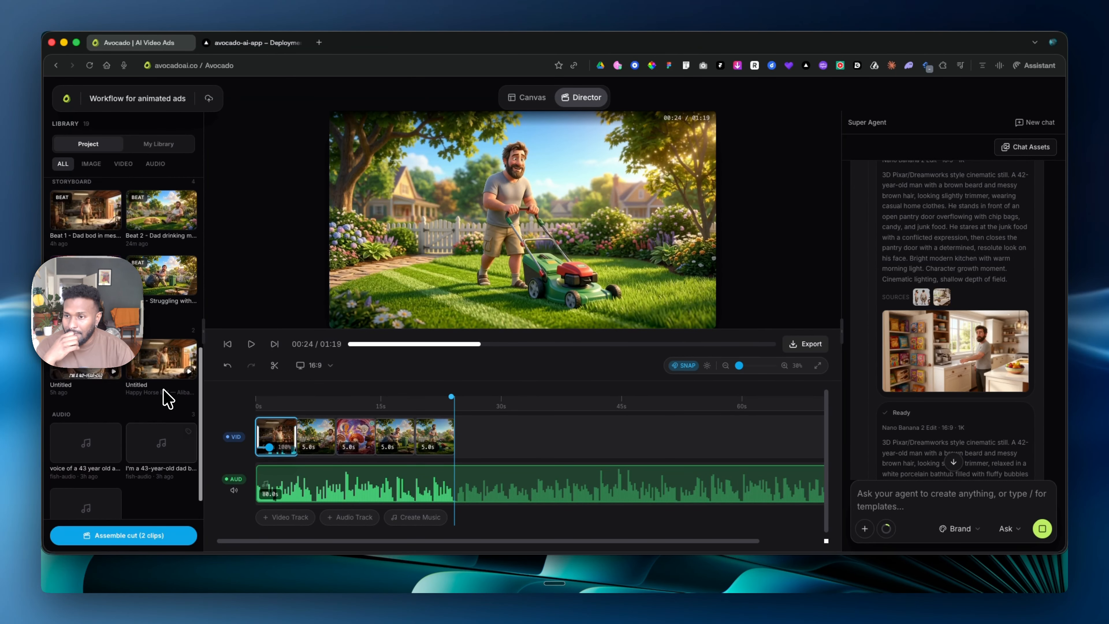
pyautogui.scroll(-10, 983, 302)
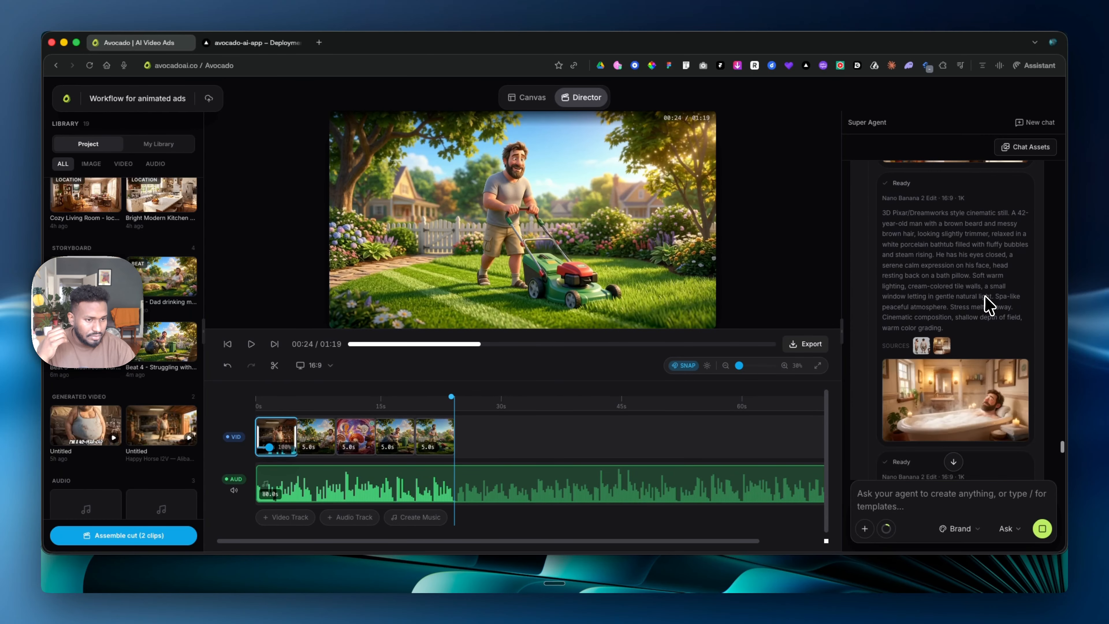
pyautogui.scroll(-4, 986, 302)
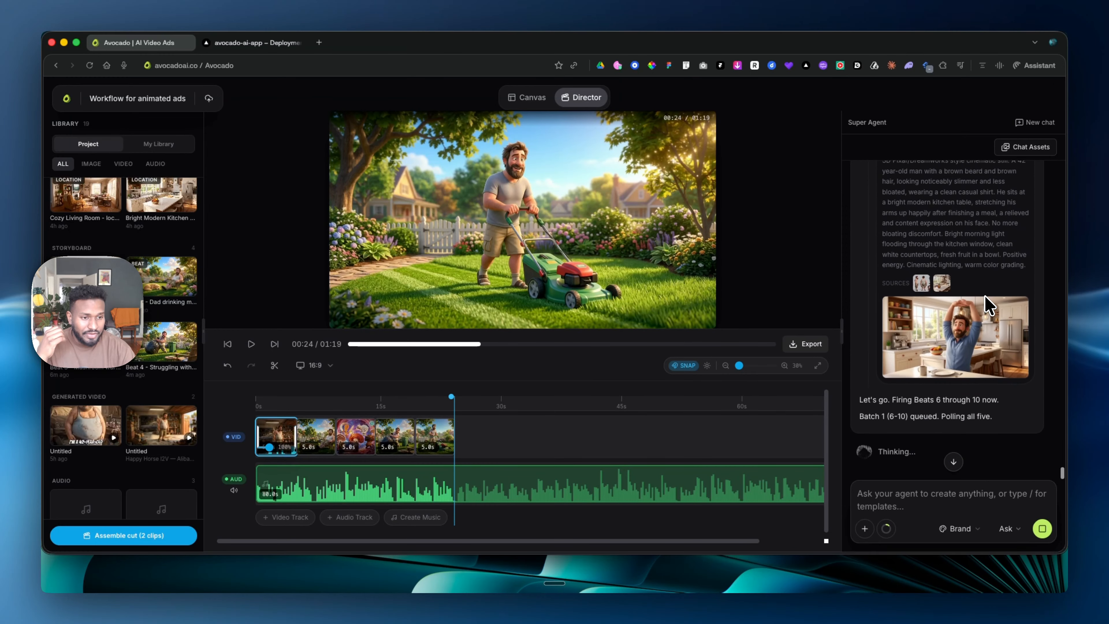
pyautogui.scroll(6, 988, 304)
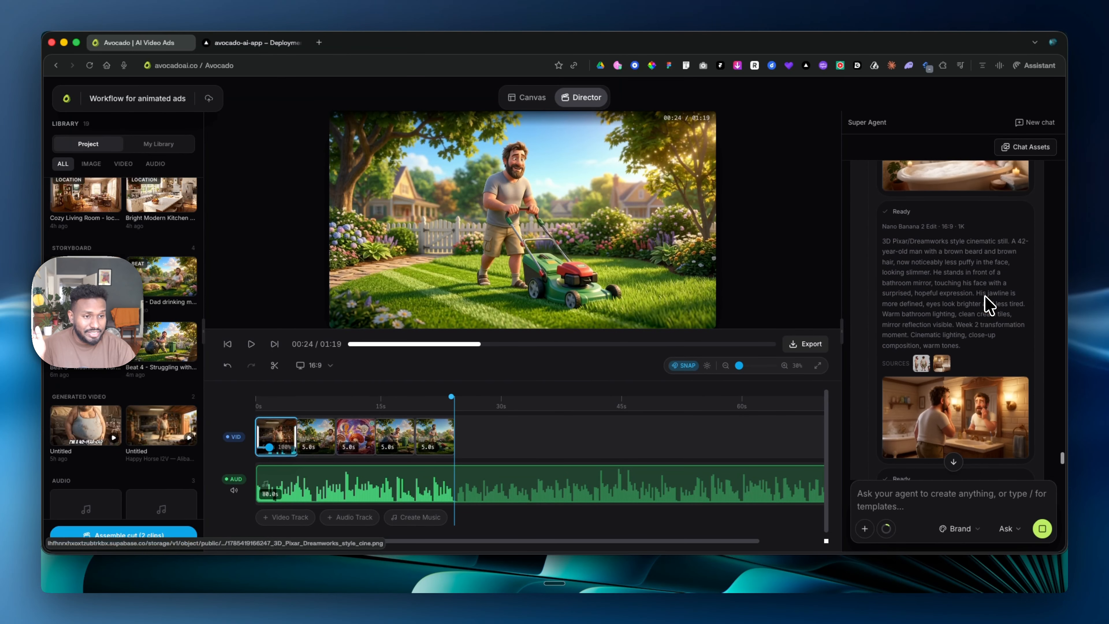
pyautogui.scroll(6, 967, 307)
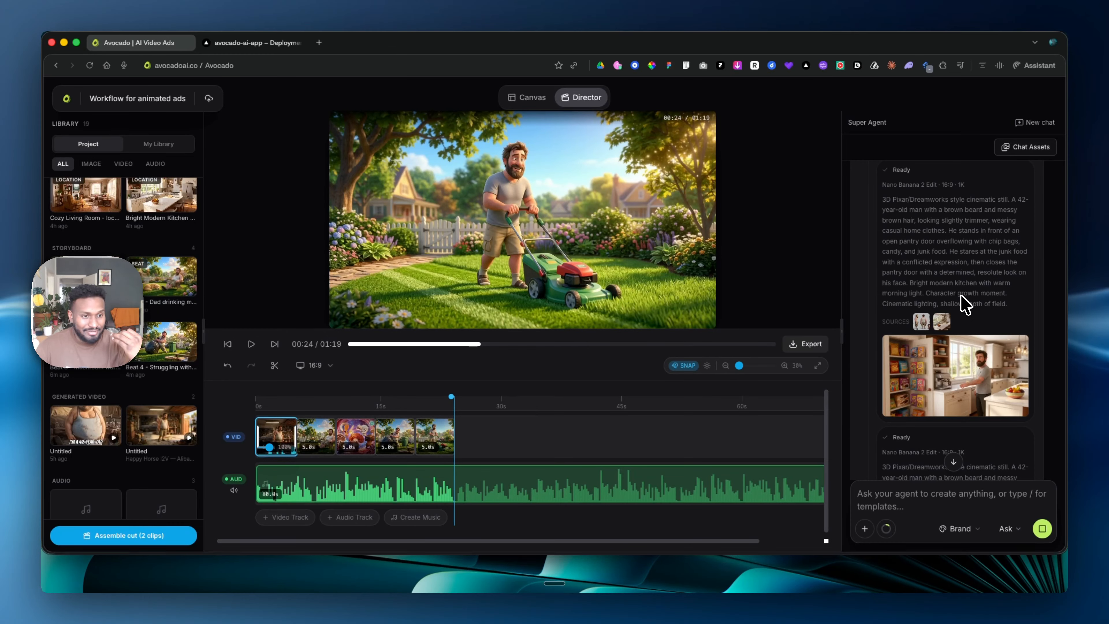
pyautogui.scroll(10, 963, 305)
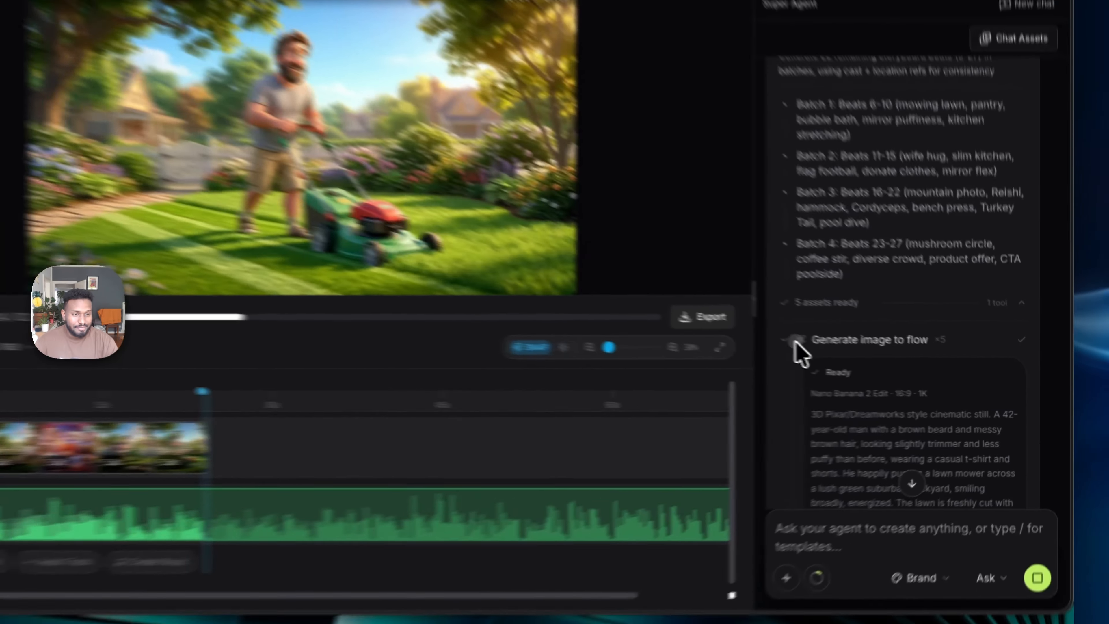
pyautogui.click(864, 394)
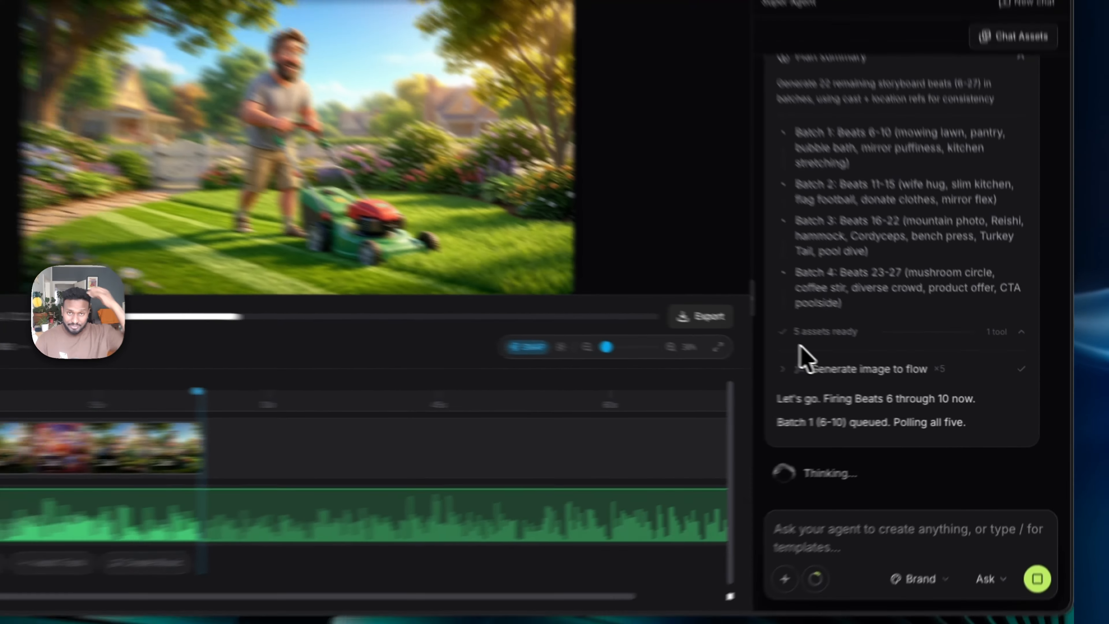